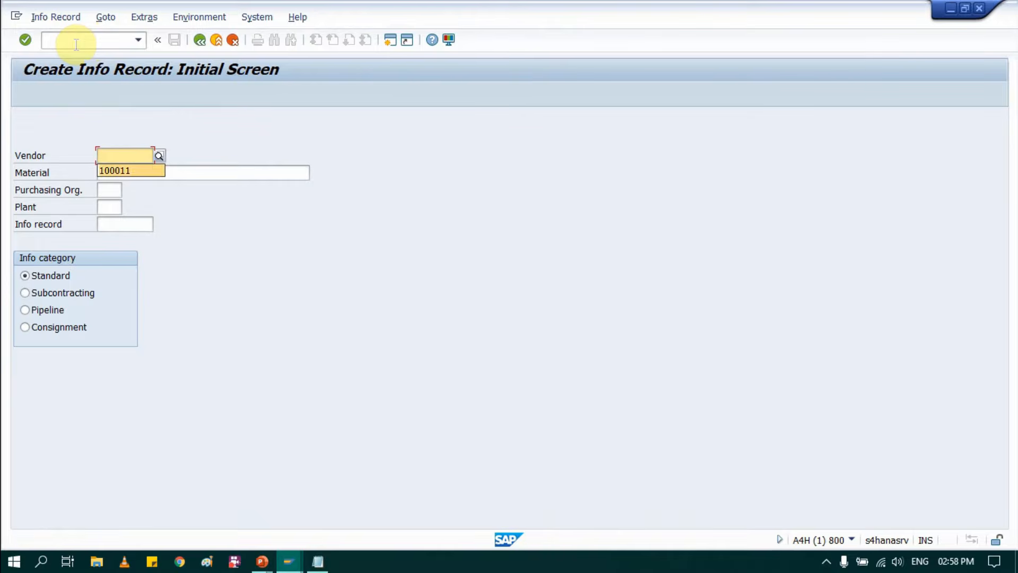
- Enter vendor 100011 in the info record and copy material number 100000036 from the Notepad notes into the Material field
key("Tab")
key("alt+Tab")
key("alt+Tab")
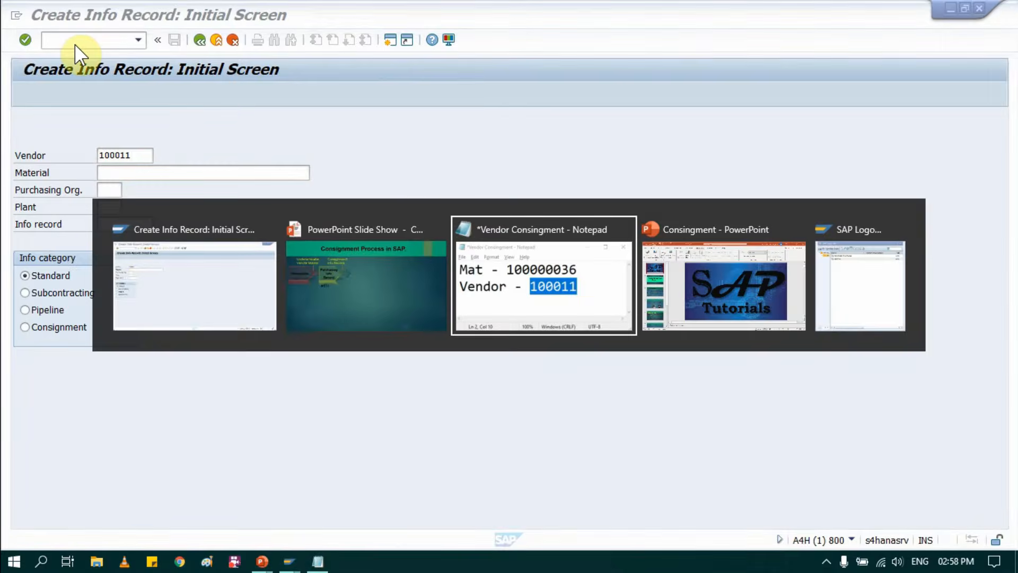
double_click(488, 227)
key("ctrl+c")
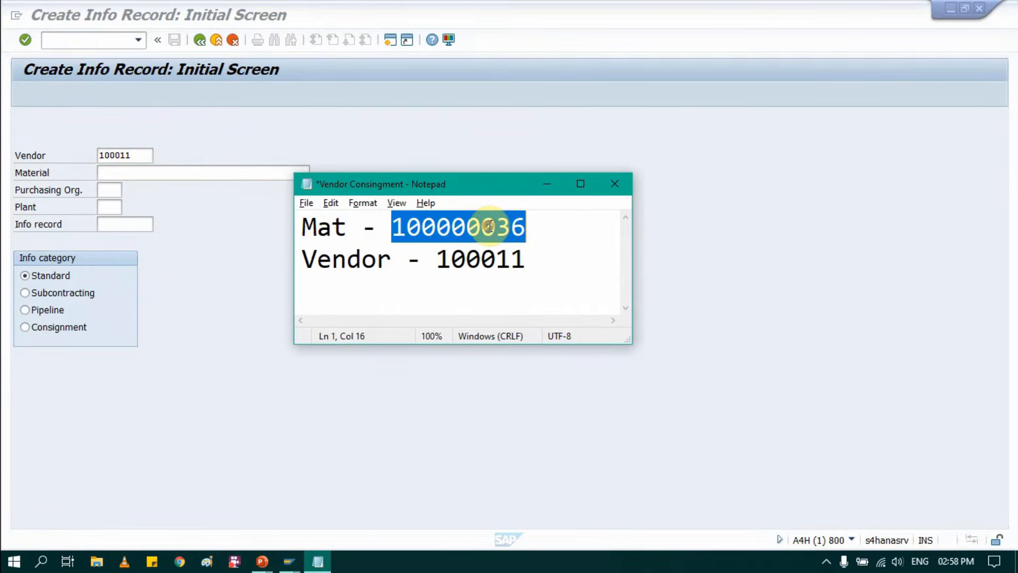
key("alt+Tab")
left_click(193, 171)
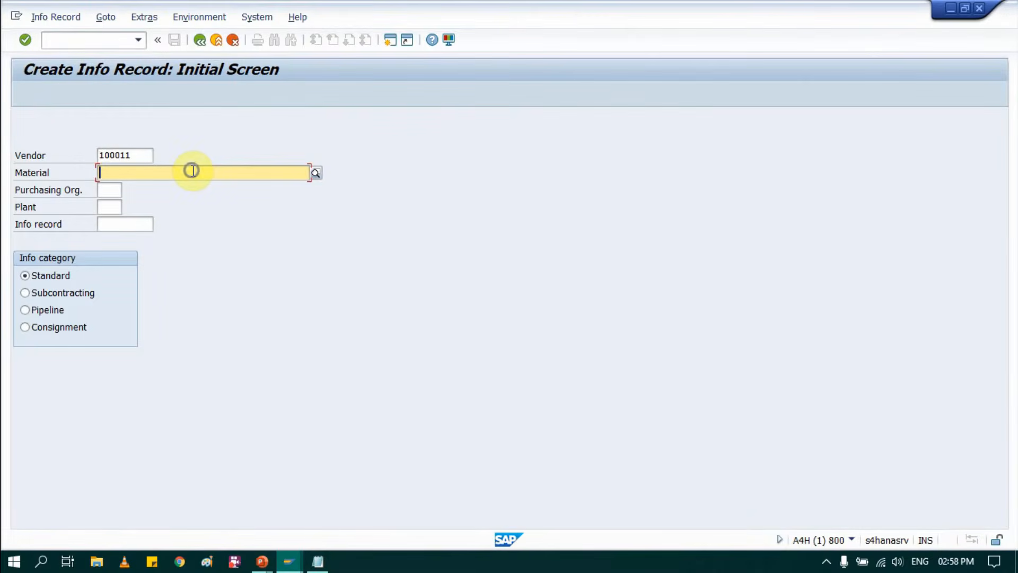
key("ctrl+v")
- Set purchasing organization and plant to 0001, choose the Consignment info category, and continue to the info record's general data
left_click(102, 190)
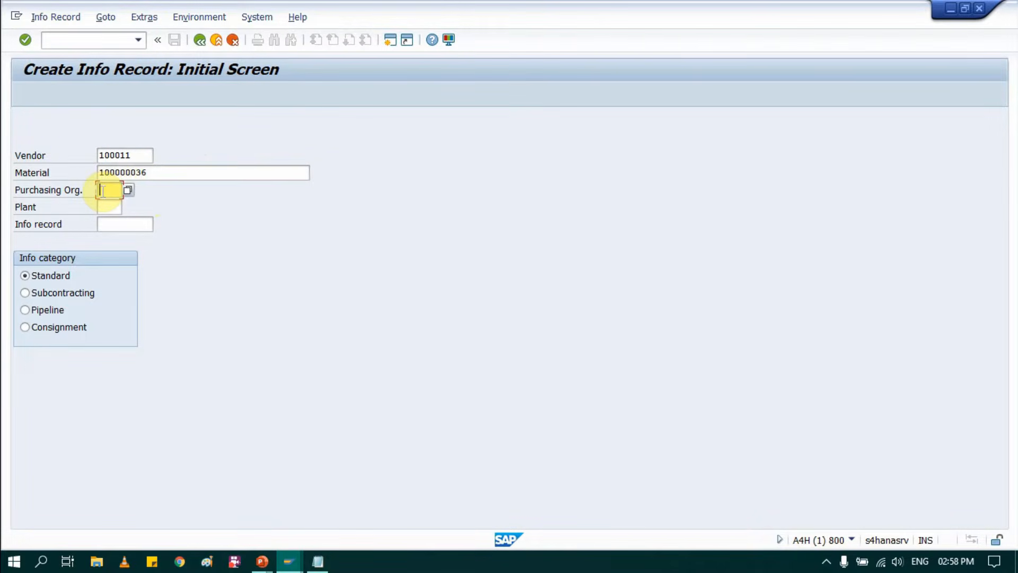
type("0001")
key("Tab")
type("000")
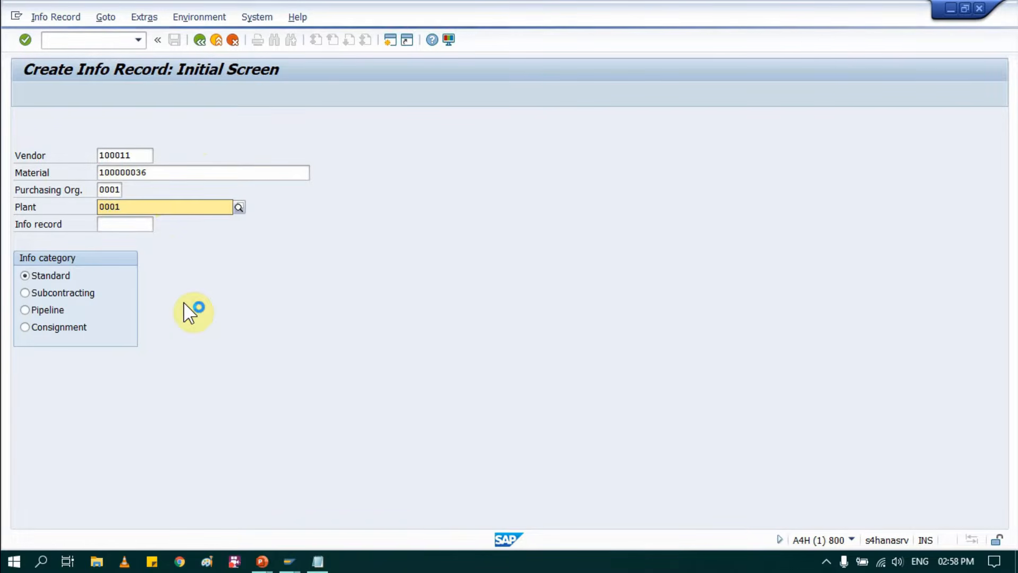
left_click(135, 244)
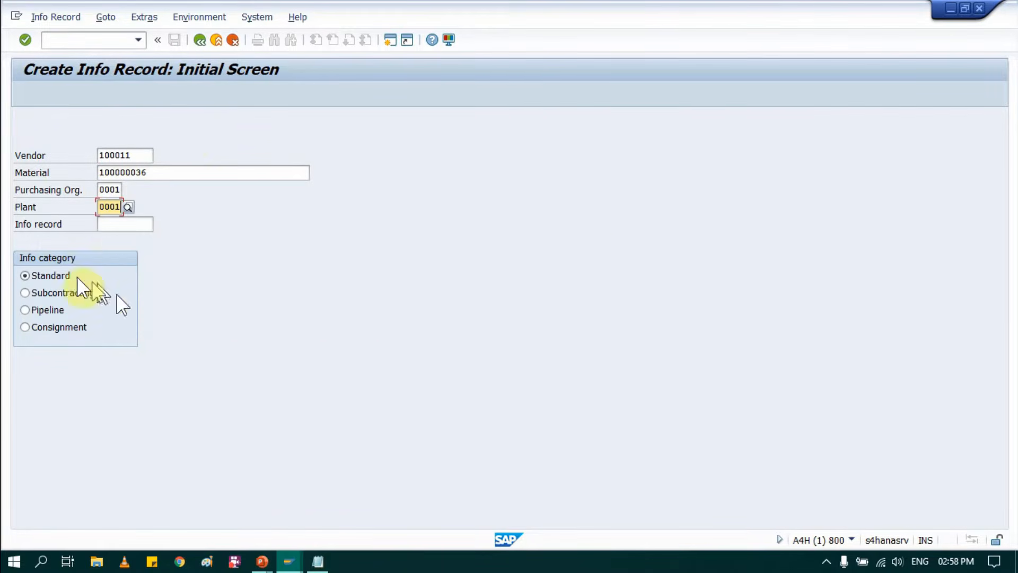
left_click(46, 326)
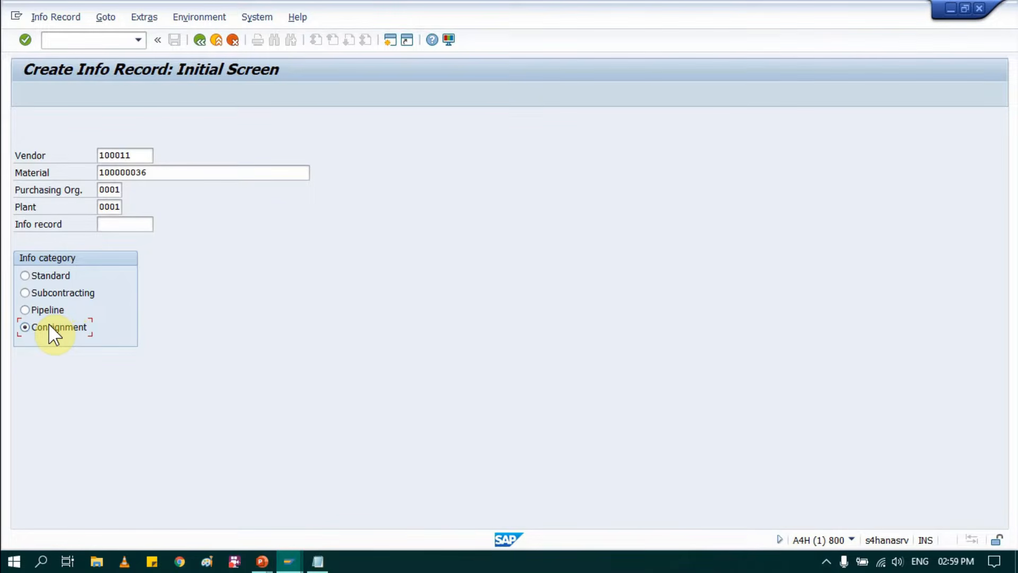
key("Return")
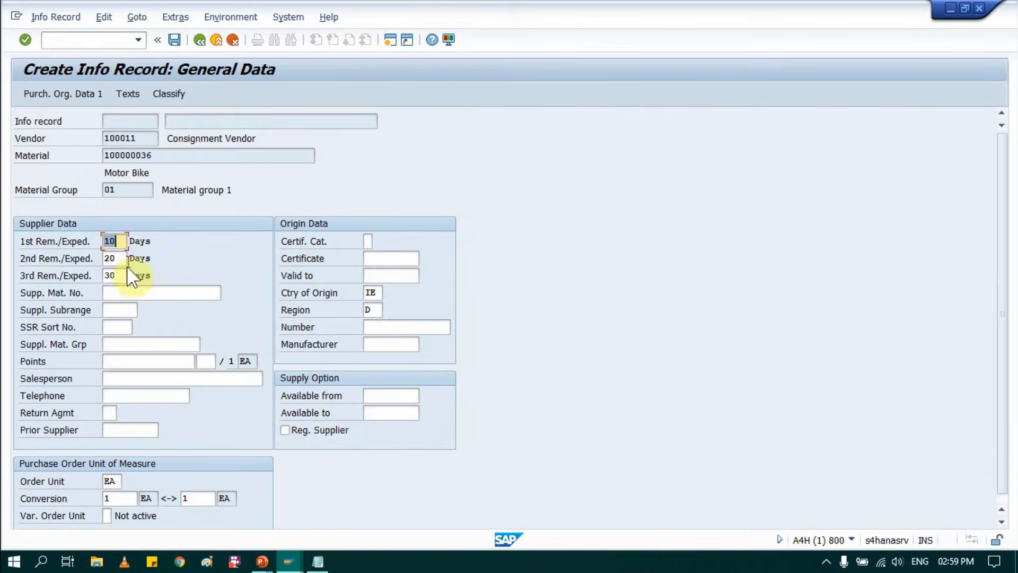
- In the purchasing organization data, set planned delivery time to 2 days, standard and minimum quantity to 1, and enable GR-Bsd IV
key("Return")
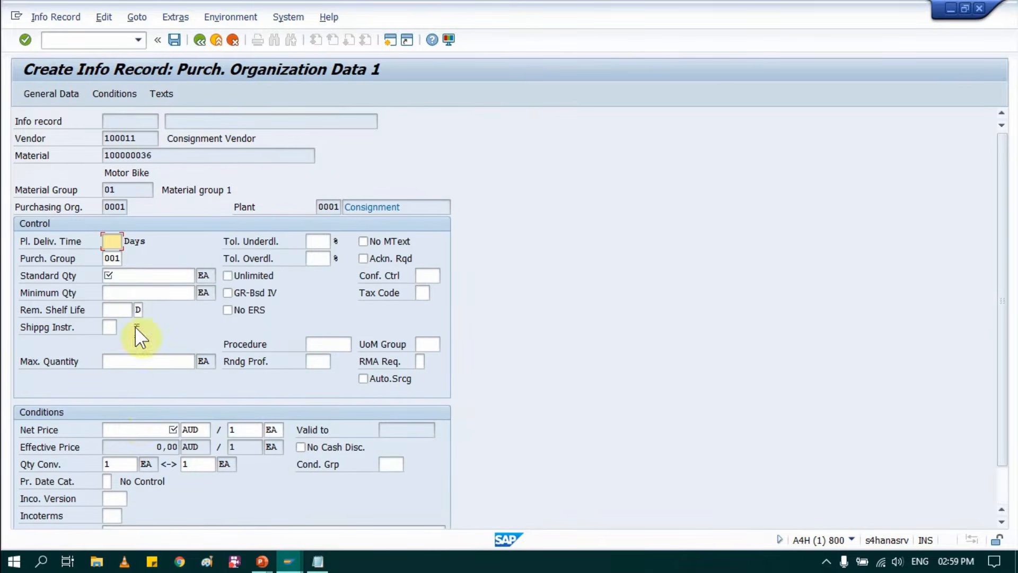
left_click(109, 254)
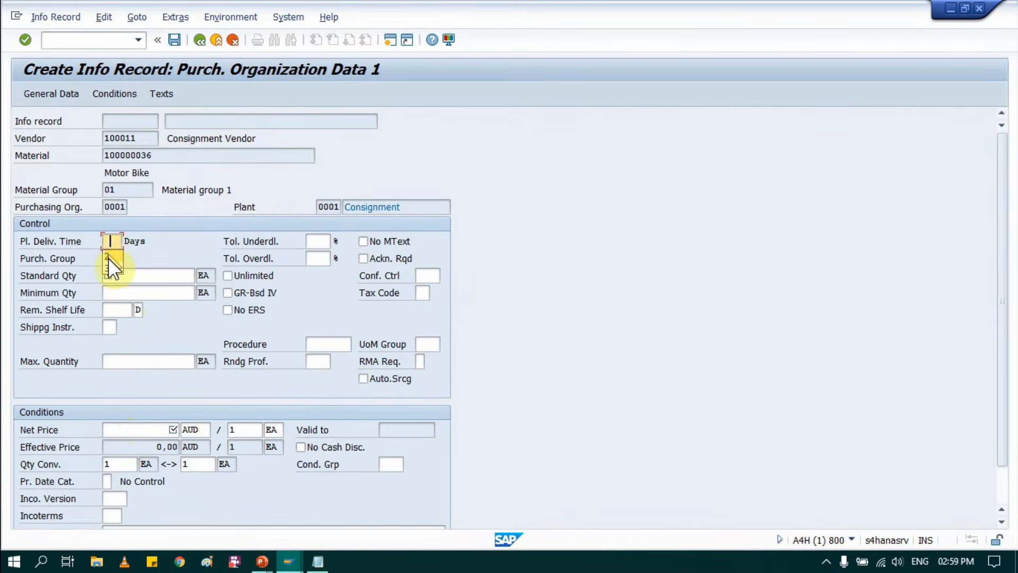
left_click(154, 272)
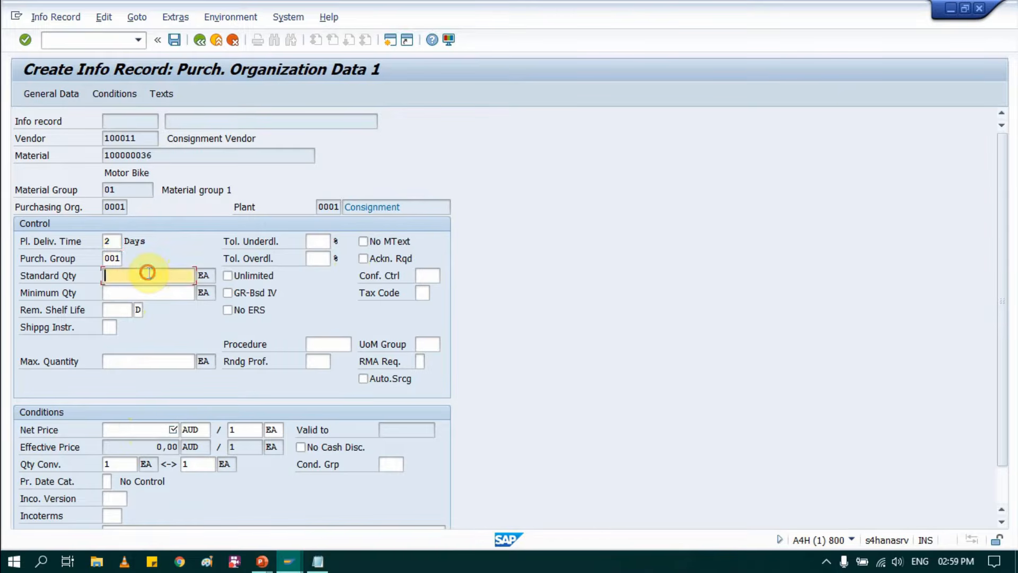
left_click(144, 294)
left_click(228, 293)
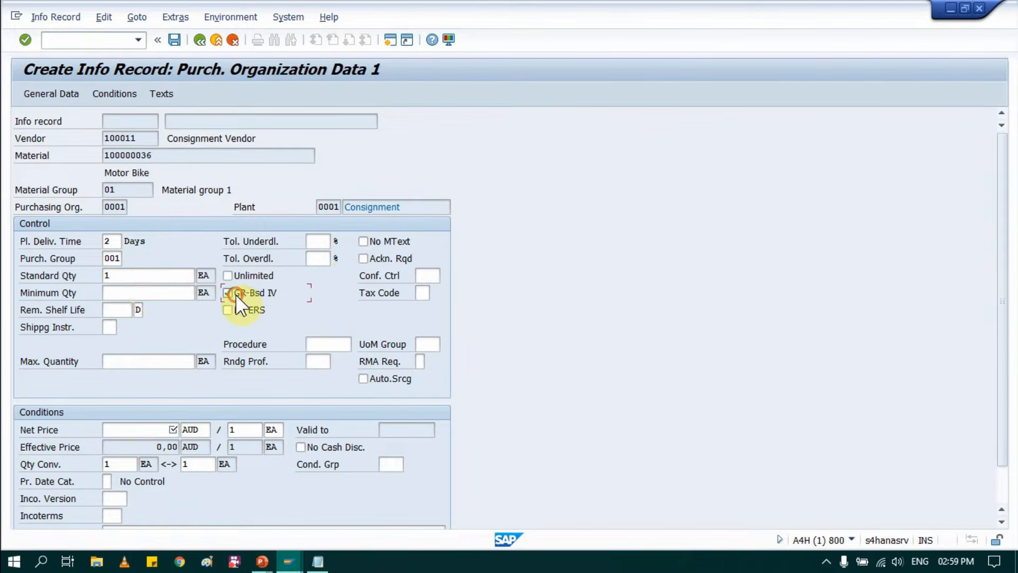
left_click(141, 293)
left_click(137, 311)
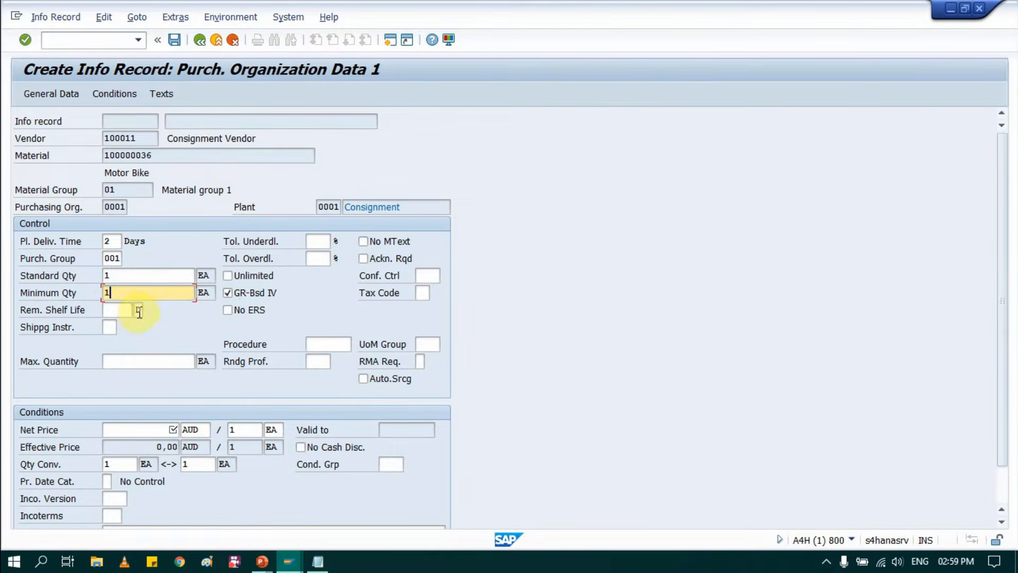
left_click(422, 292)
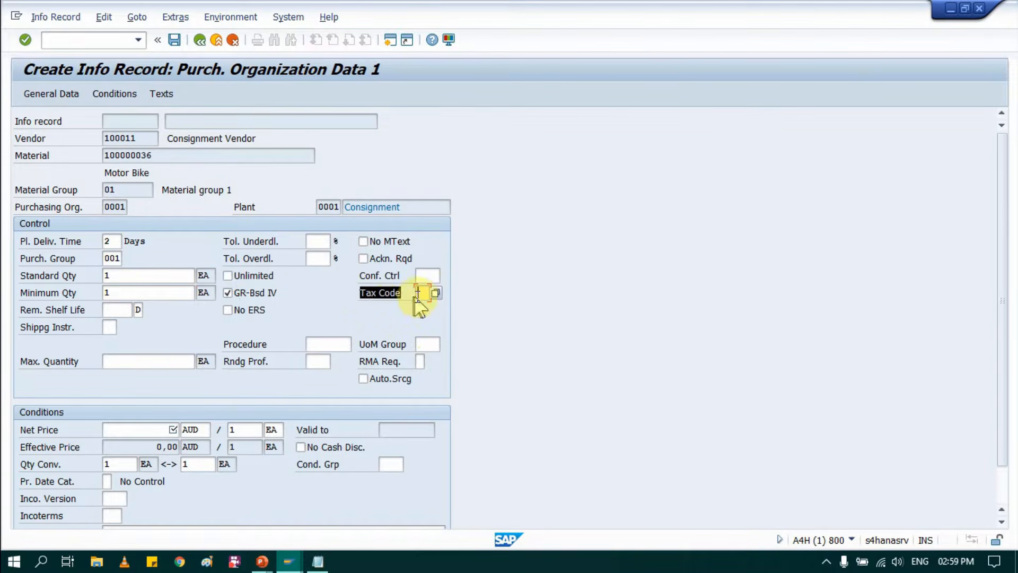
left_click(356, 295)
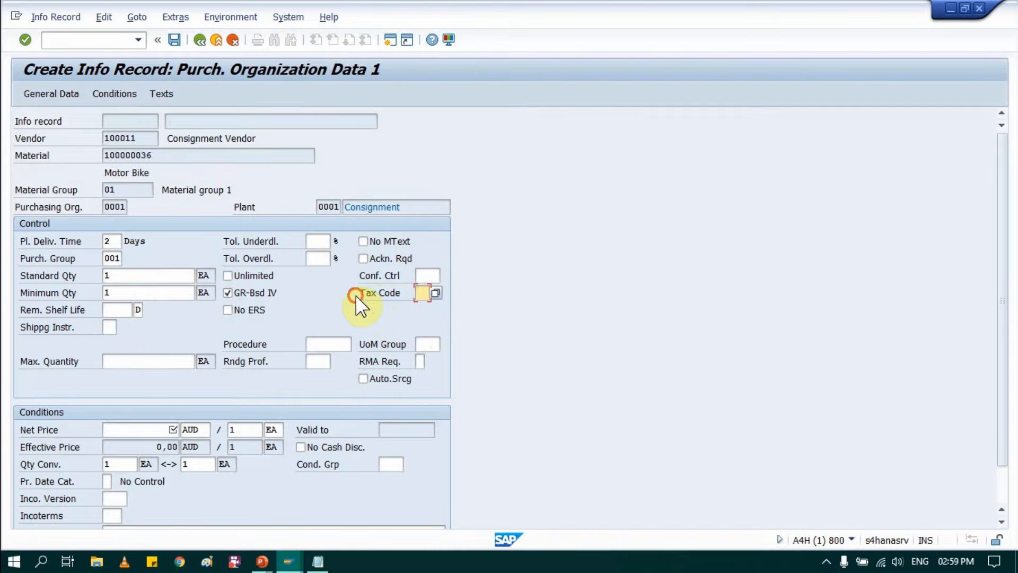
left_click_drag(355, 295, 405, 296)
left_click(404, 296)
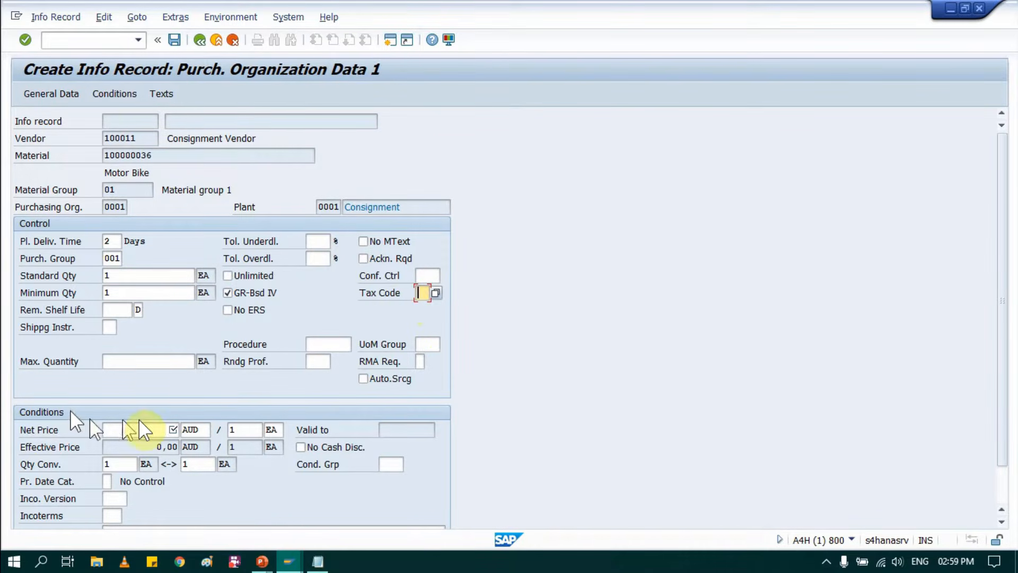
- Set the net price to 3000 AUD per 1 EA and save the consignment info record
left_click(129, 433)
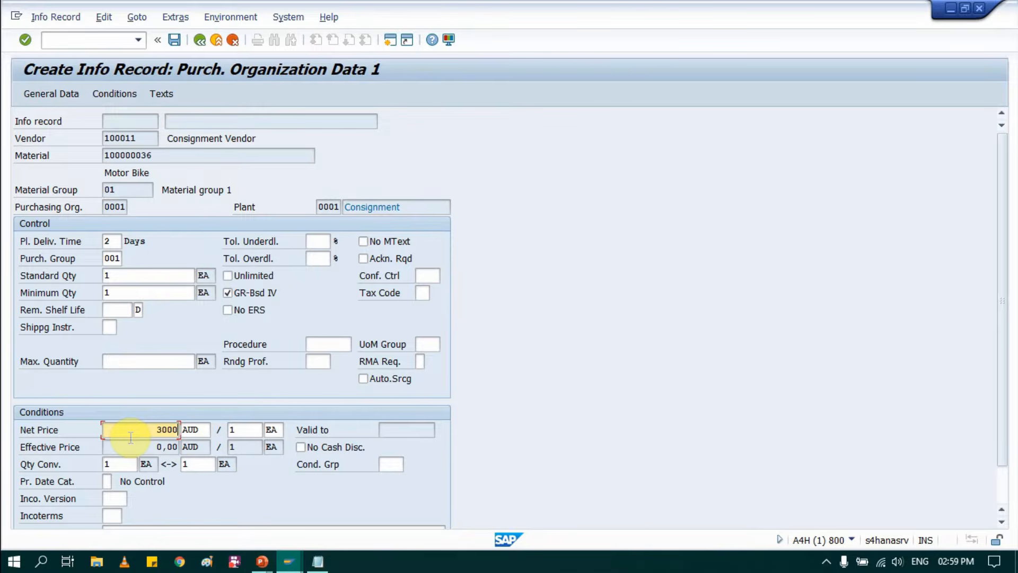
key("Return")
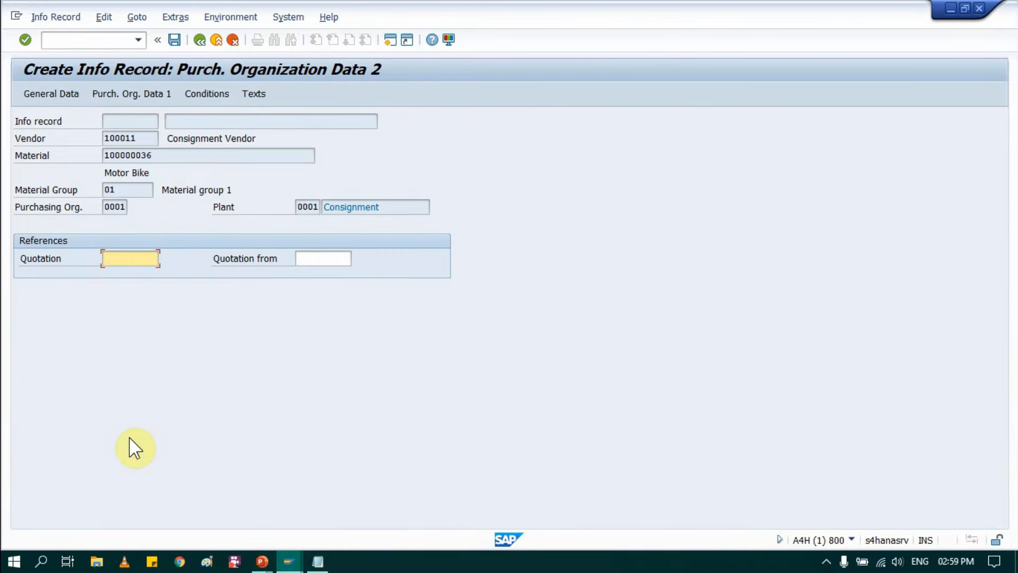
key("Return")
key("Return")
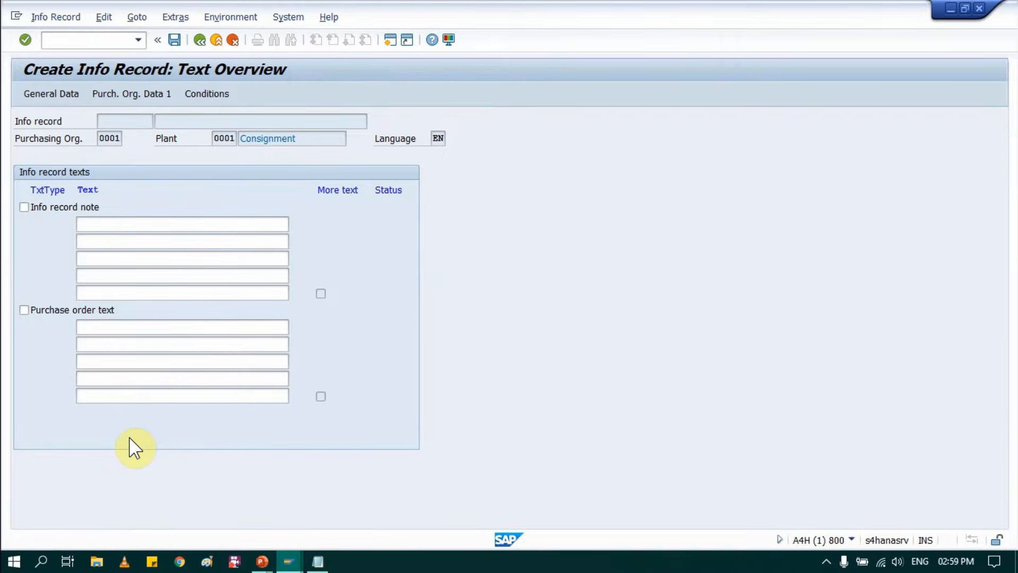
key("Return")
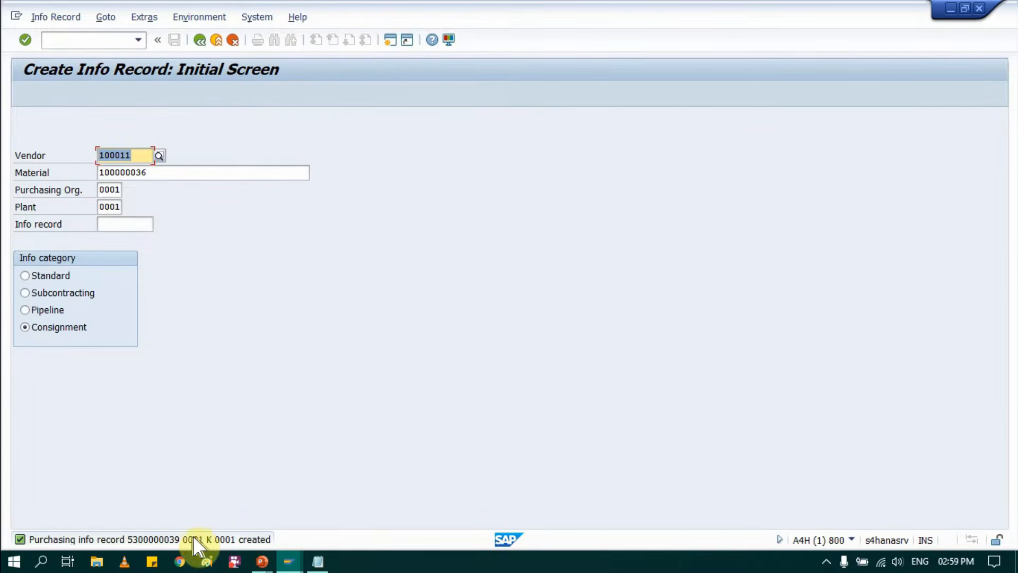
left_click(154, 173)
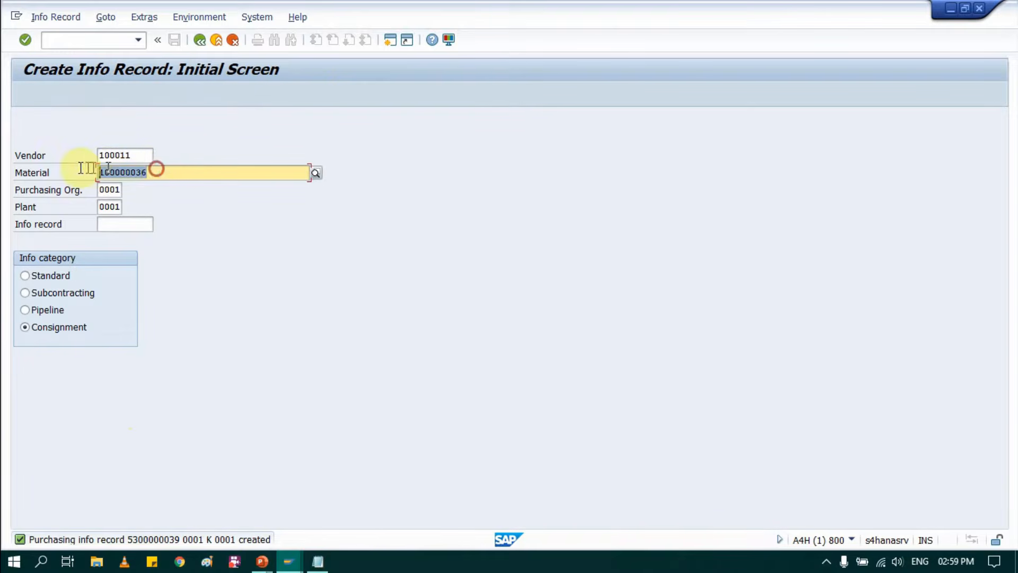
left_click(137, 154)
left_click(100, 155)
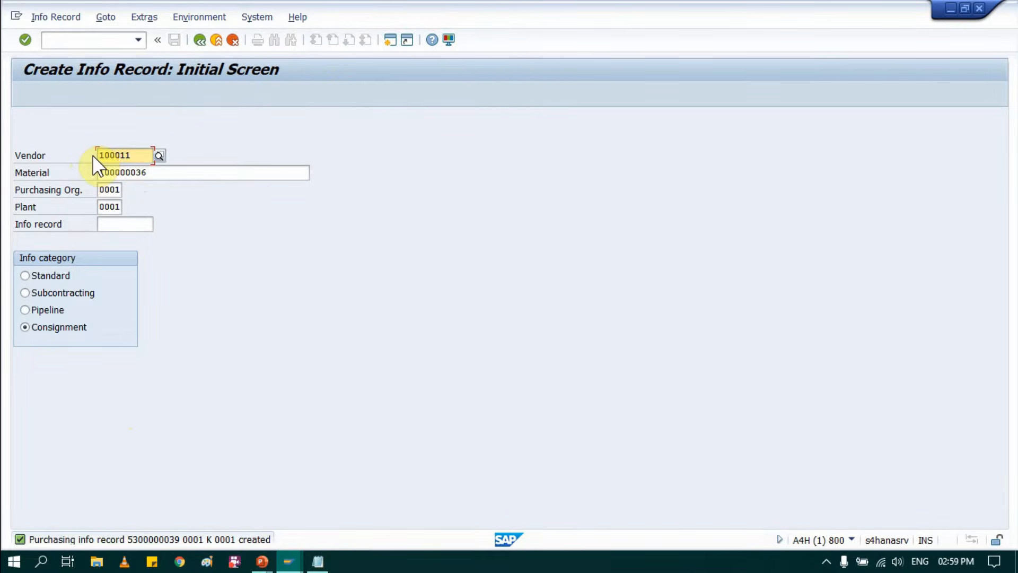
- Switch to the PowerPoint slide show and review the purchase order stage of the consignment process
key("alt+Tab")
key("alt+Tab")
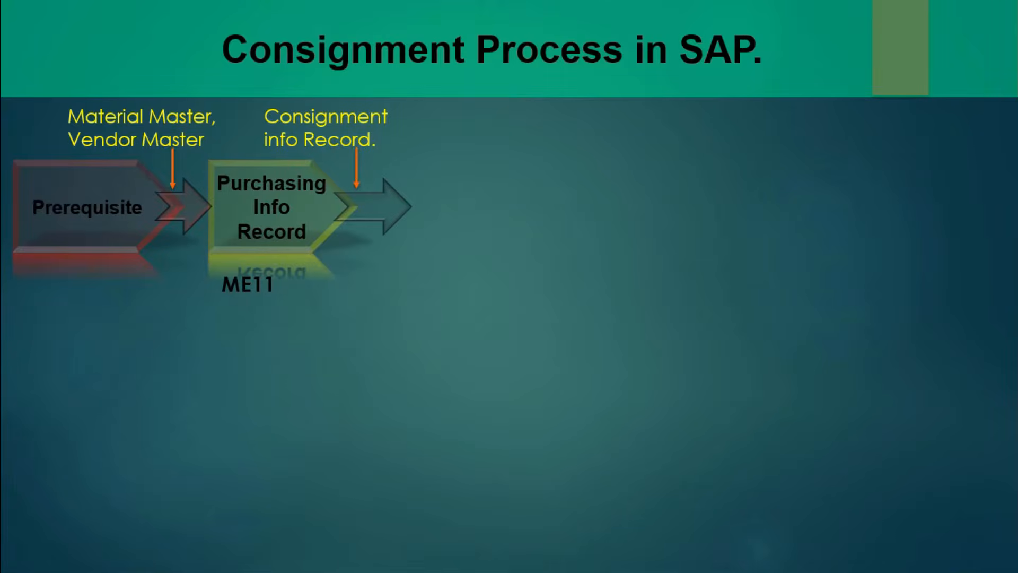
key("Right")
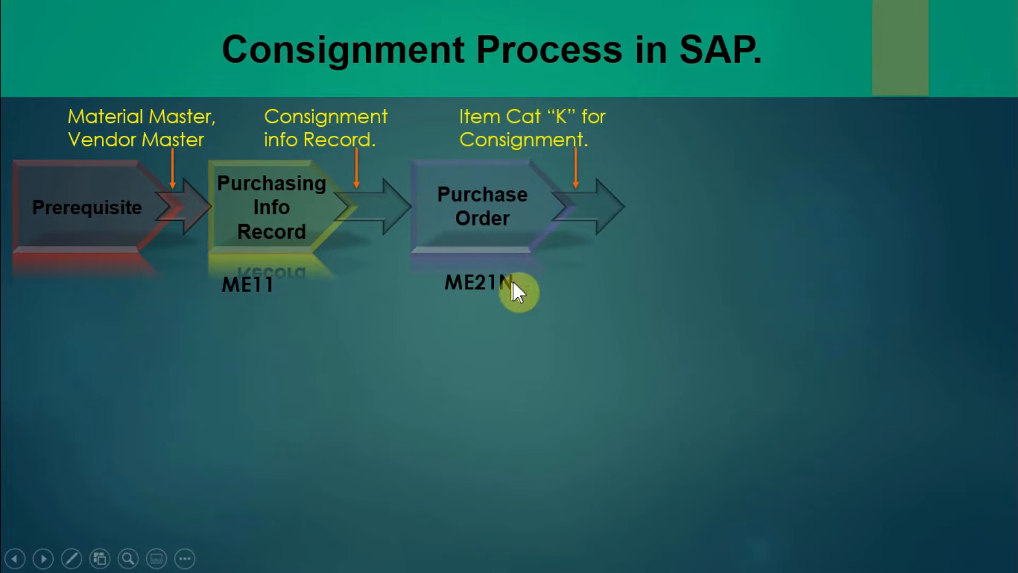
- Return to SAP, exit the info record transaction, and start purchase order creation with transaction ME21N
key("alt+Tab")
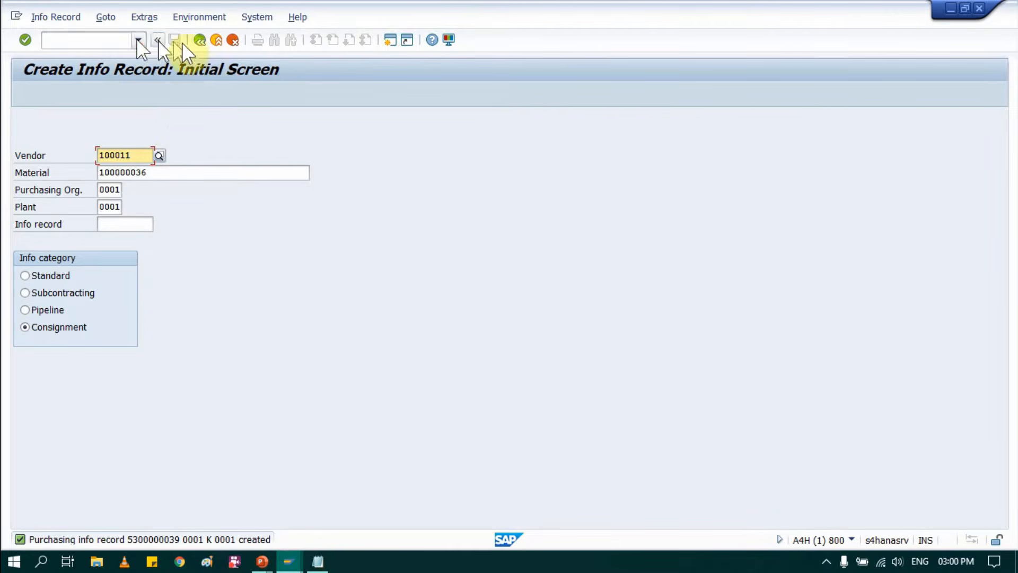
left_click(216, 42)
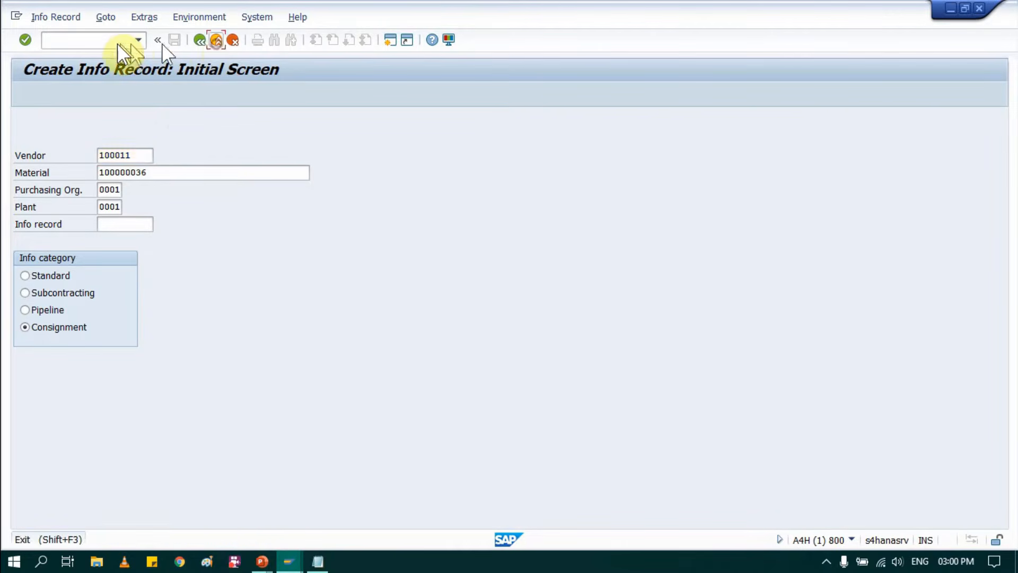
left_click(104, 42)
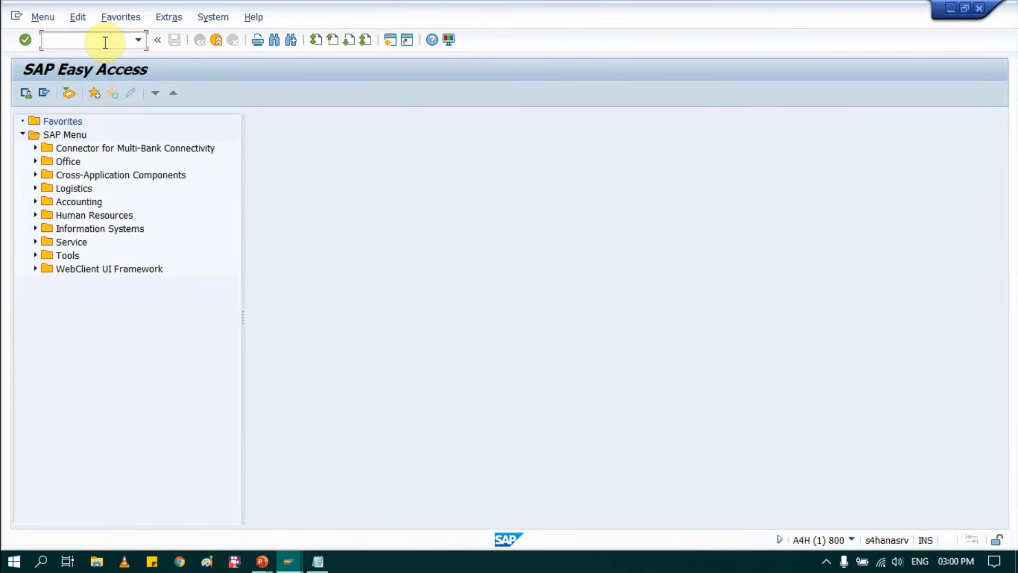
type("ME21N")
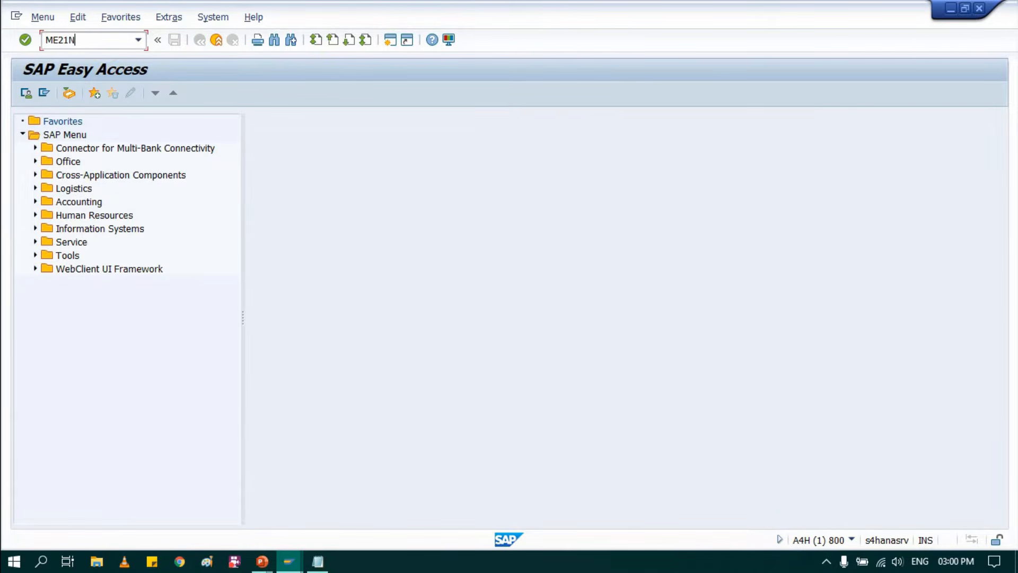
key("Return")
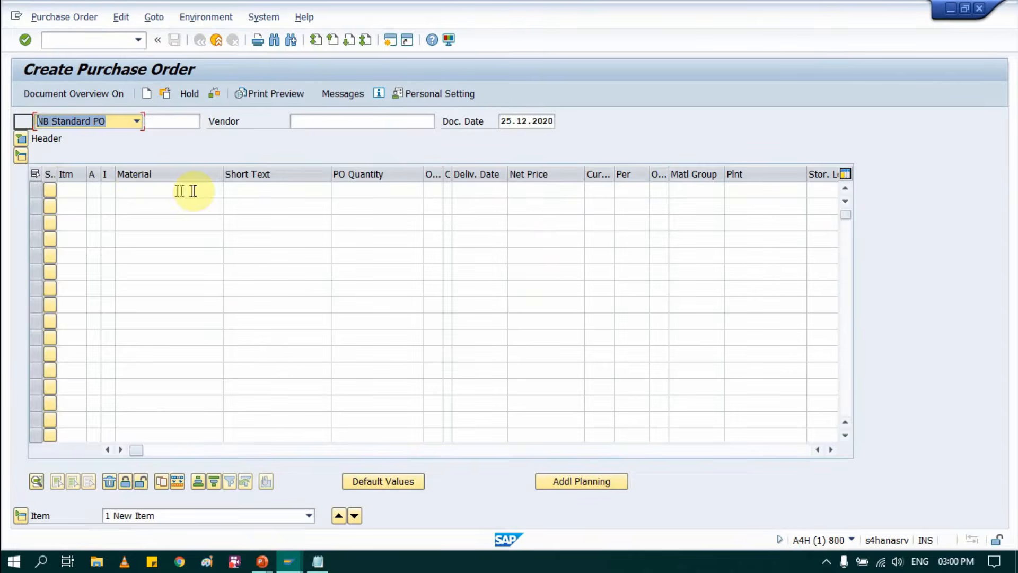
- Expand the purchase order header and enter vendor 100011
left_click(21, 140)
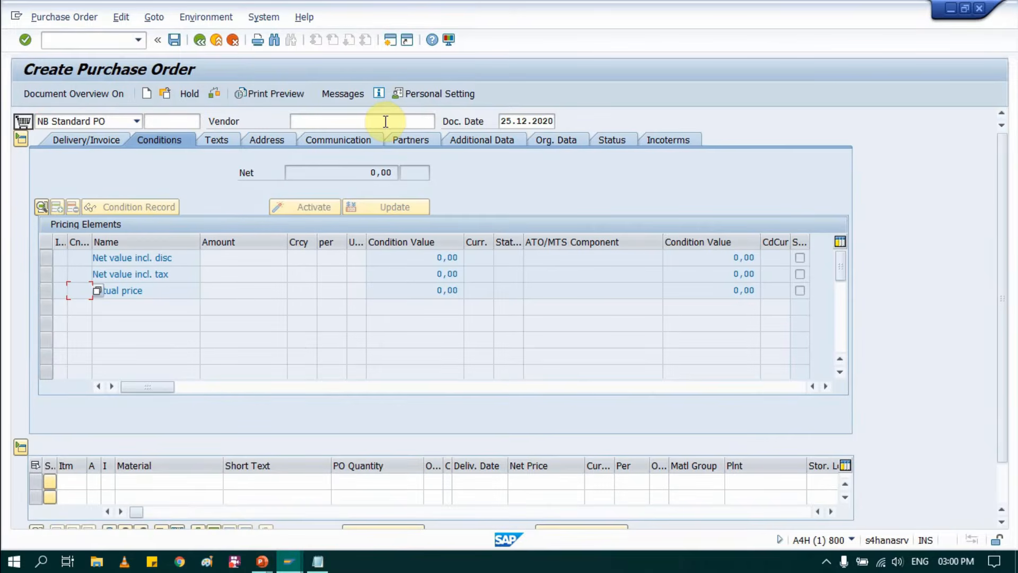
left_click(379, 117)
type("100011")
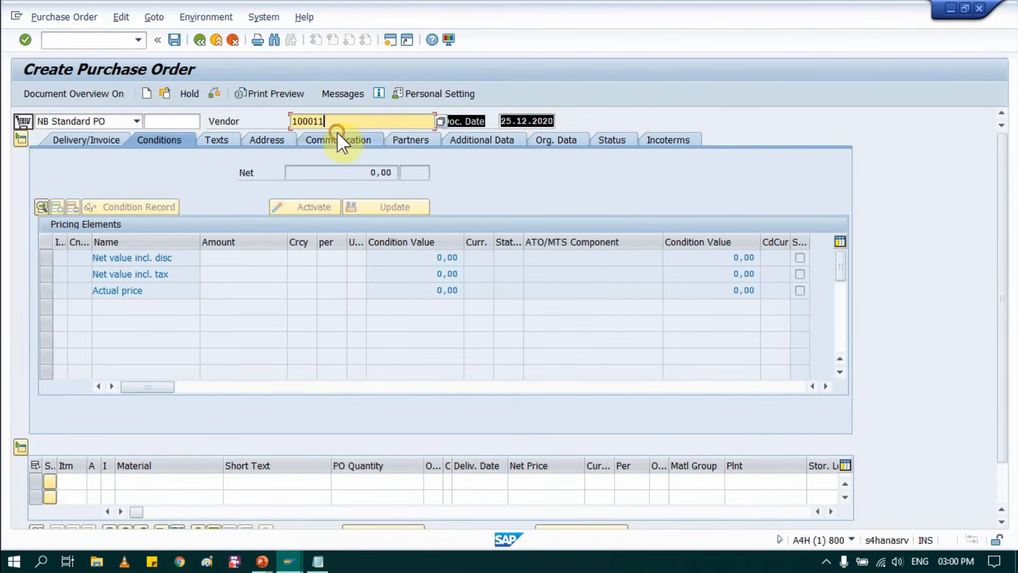
- In the header's organizational data, set purchasing organization 0001, purchasing group 001 and company code 0001
left_click(546, 140)
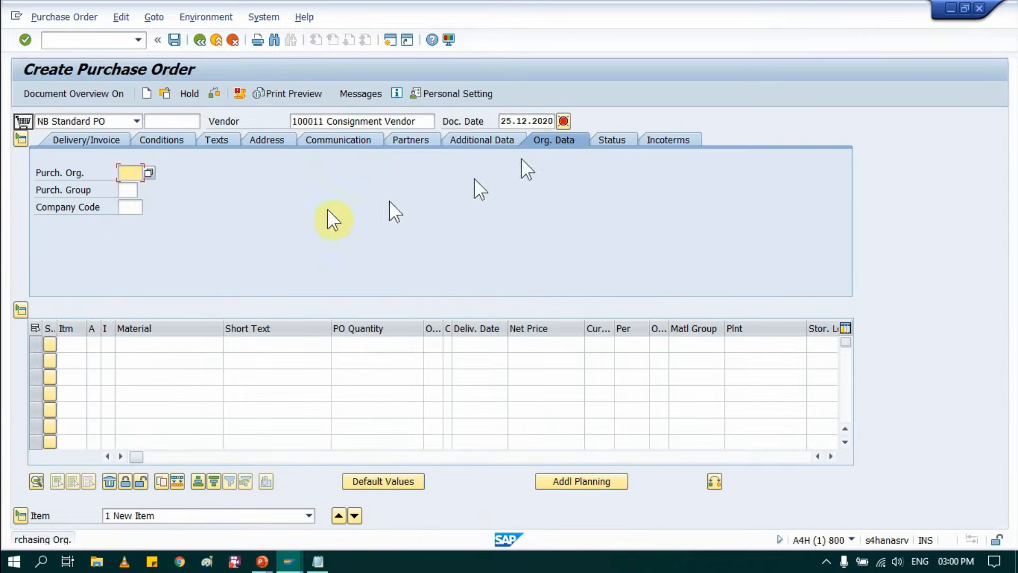
left_click(127, 173)
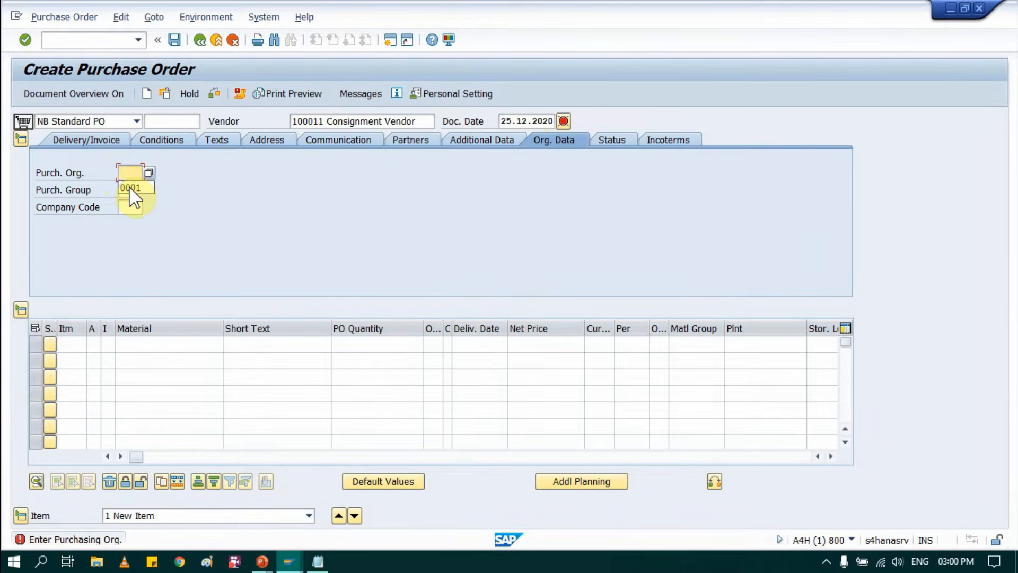
left_click(133, 188)
left_click(130, 190)
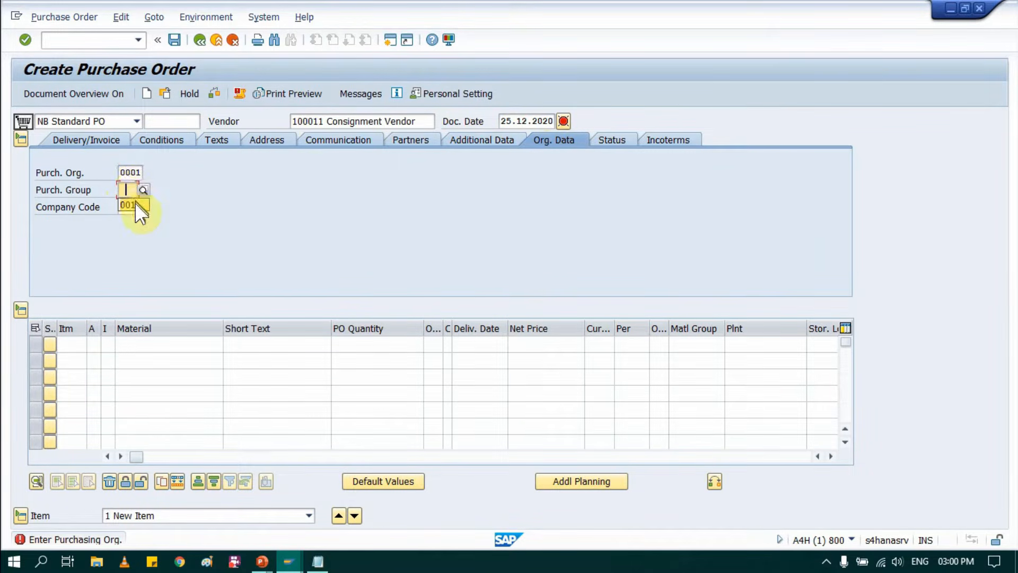
left_click(135, 205)
left_click(130, 206)
left_click(132, 221)
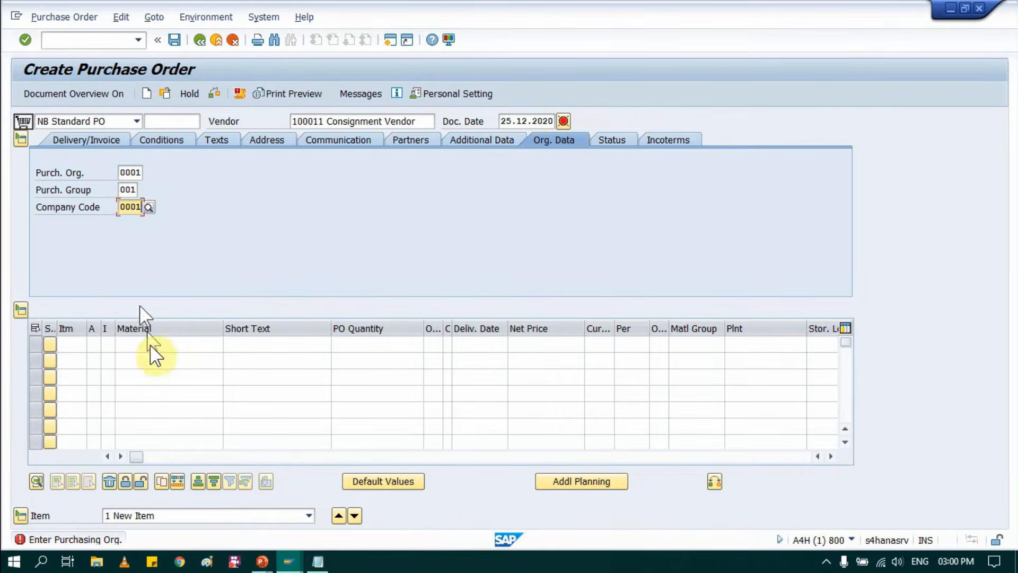
- Enter material 100000036 with a PO quantity of 10 in the first purchase order item line
left_click(137, 344)
left_click(144, 360)
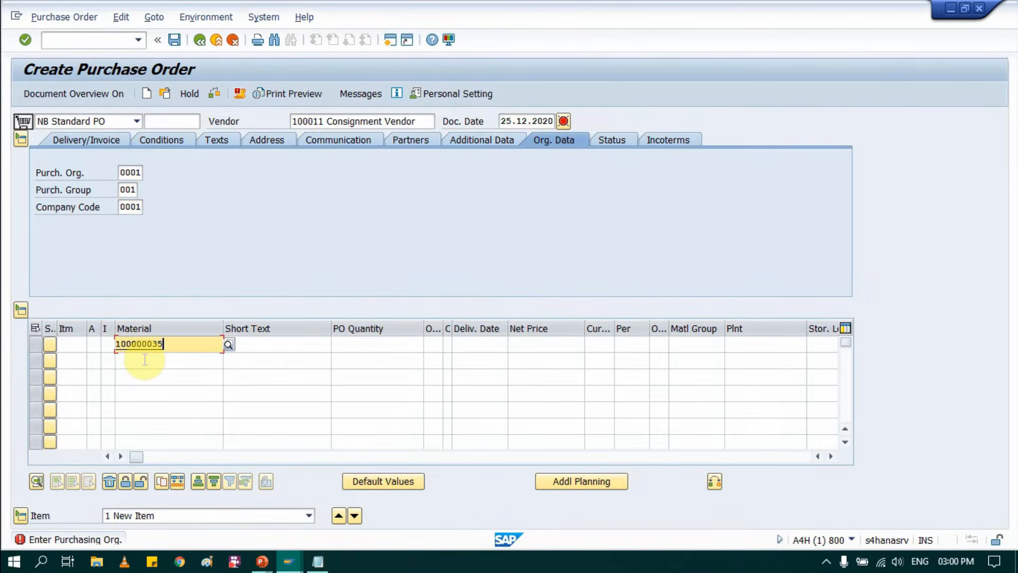
key("BackSpace")
type("6")
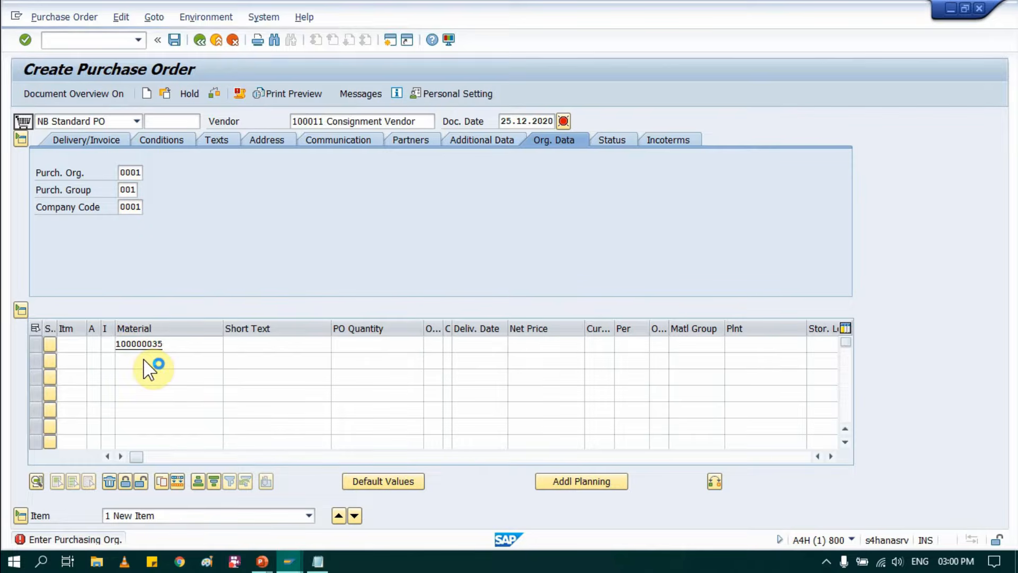
key("Tab")
left_click(366, 343)
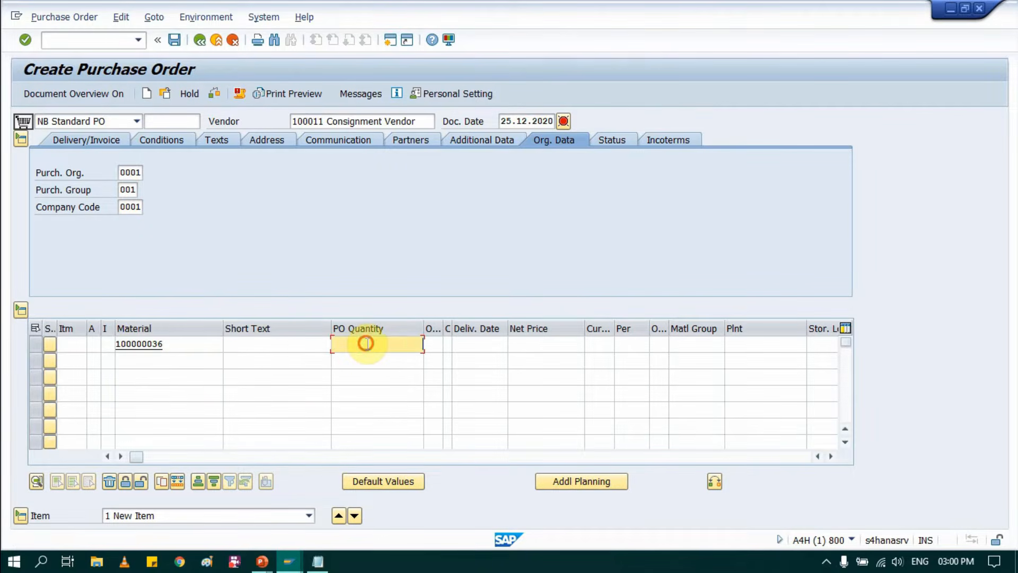
type("10")
key("Tab")
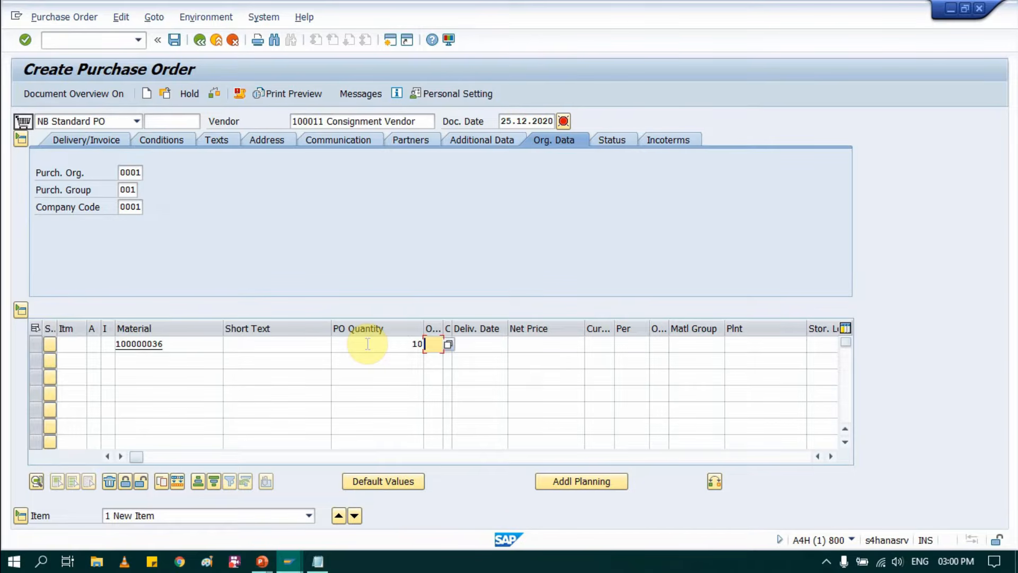
- For the item, set the order unit to EA, the delivery date to 30.12.2020 and the net price to 3000
key("Tab")
key("shift+Tab")
key("Tab")
key("Tab")
type("30122020")
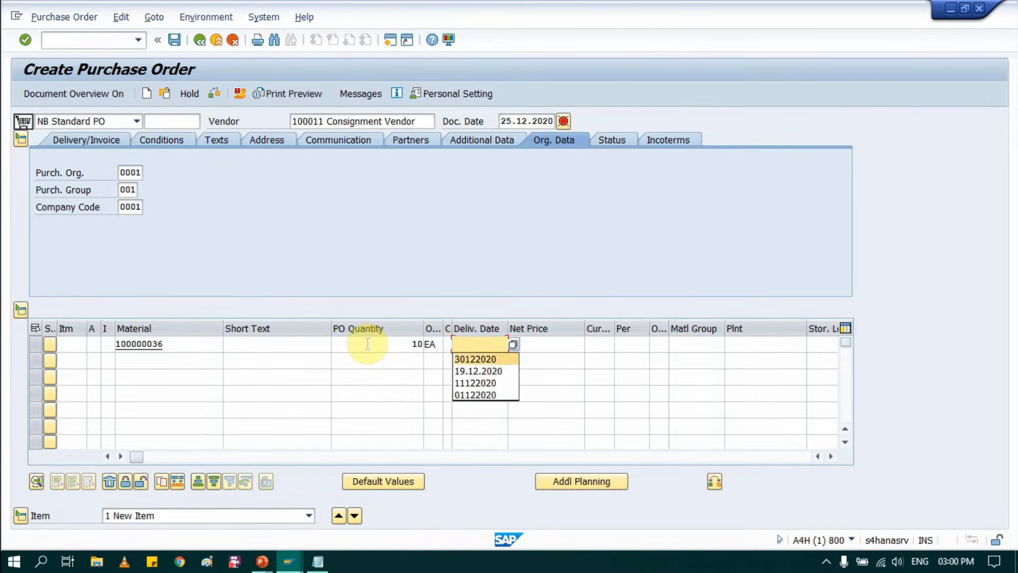
key("Tab")
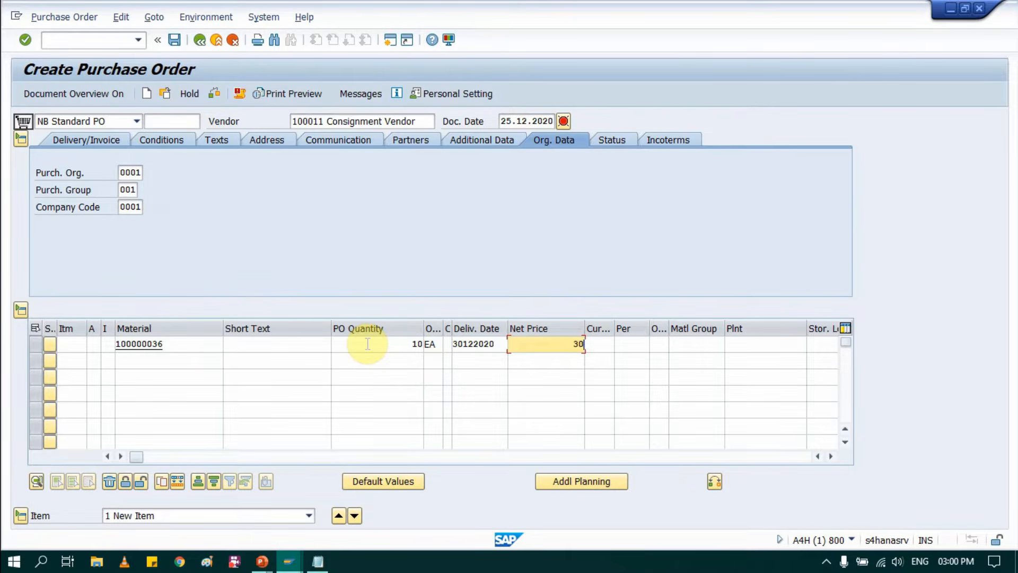
key("Tab")
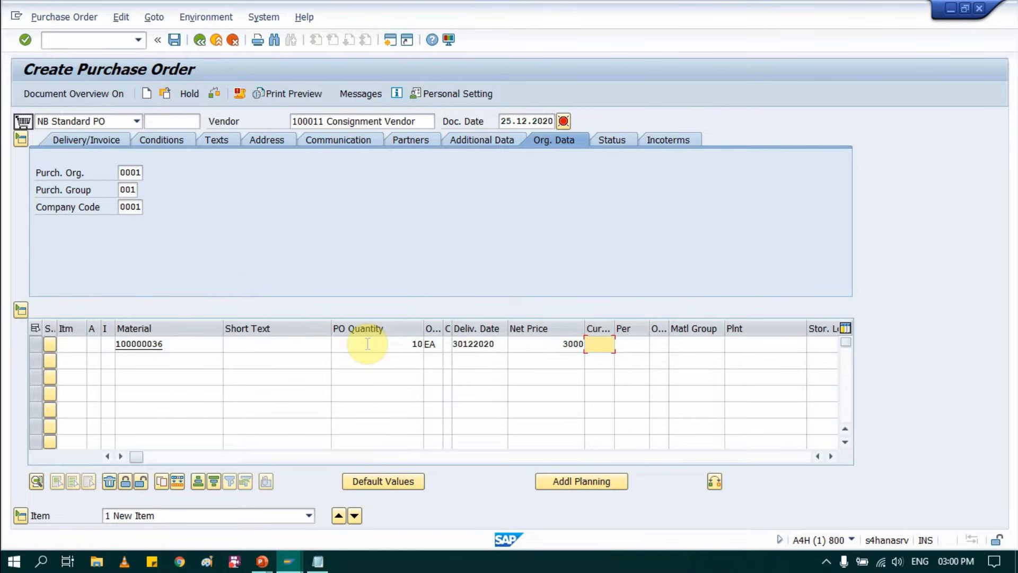
- Complete the item with currency AUD, material group 01, plant 0001 and storage location 0001
type("AUD")
key("Tab")
key("Tab")
key("Tab")
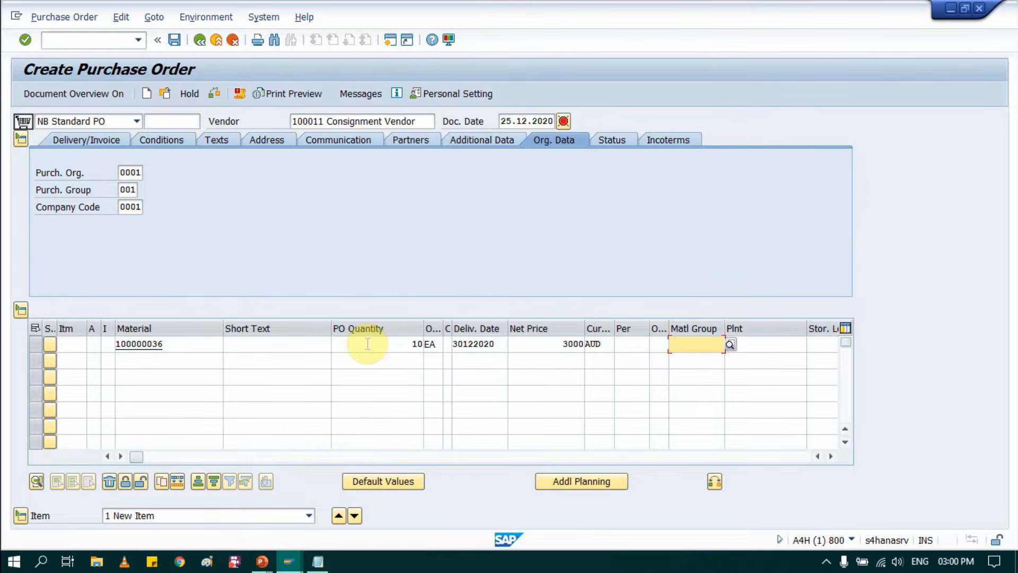
type("01")
key("Tab")
type("0001")
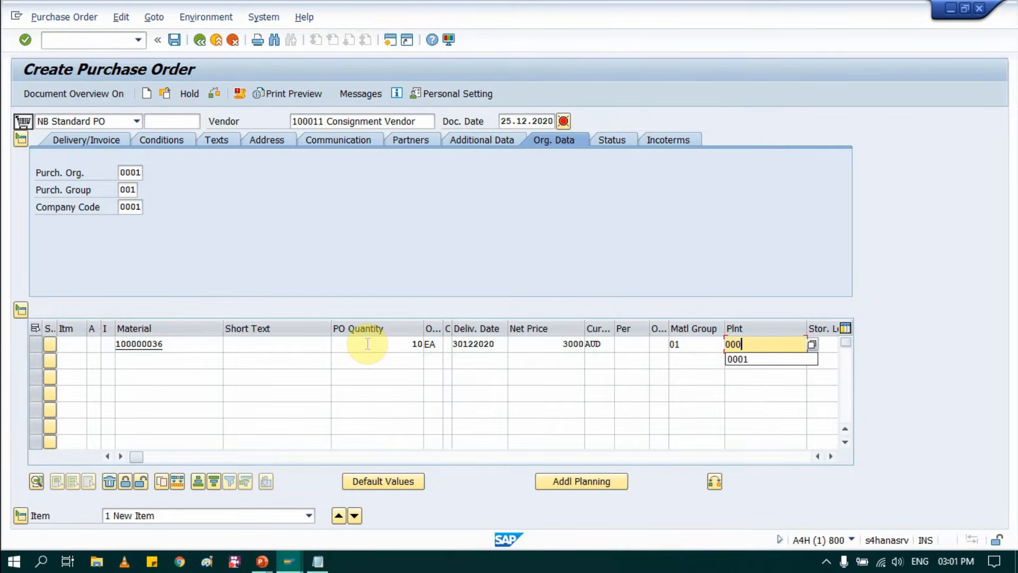
key("Tab")
type("0001")
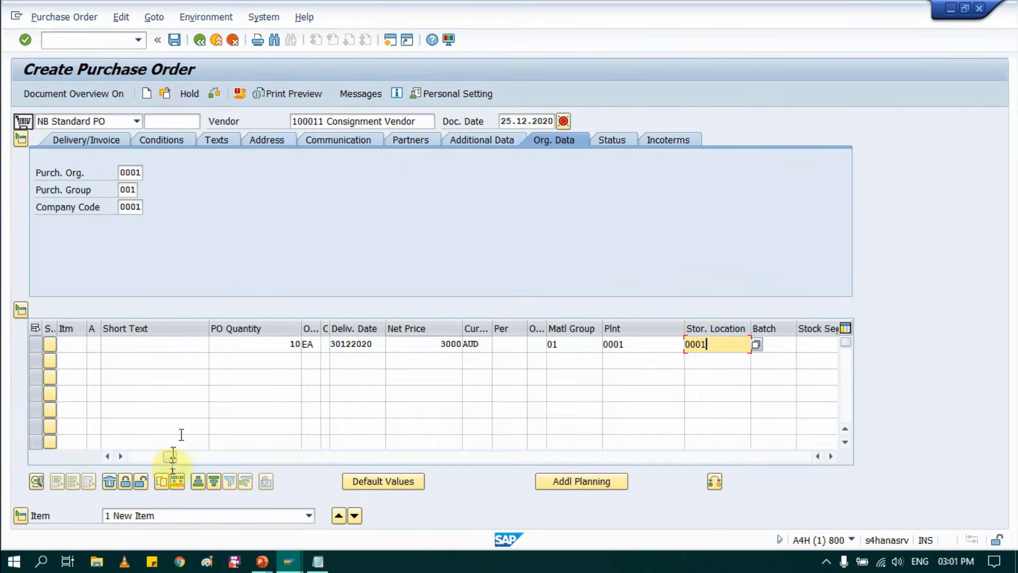
- Widen the item category column and assign category K (Consignment) to the item from the list of possible values
left_click_drag(172, 458, 97, 458)
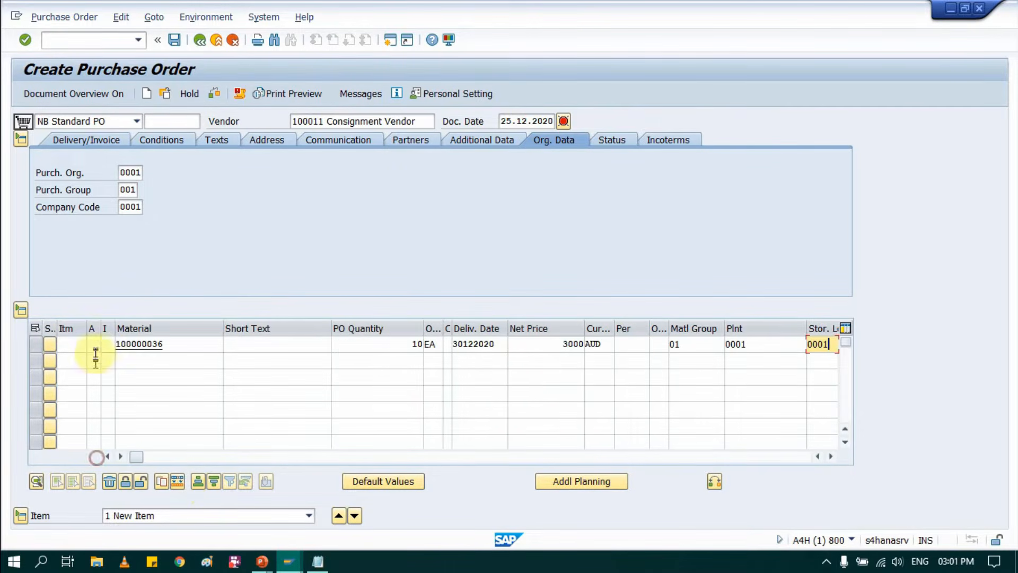
left_click_drag(113, 326, 167, 327)
left_click(129, 344)
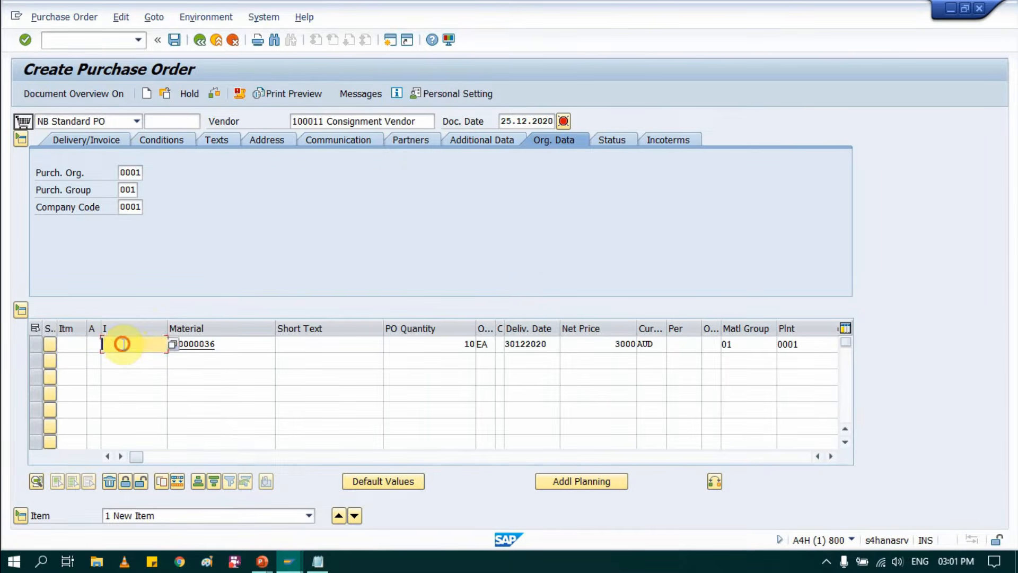
left_click(174, 345)
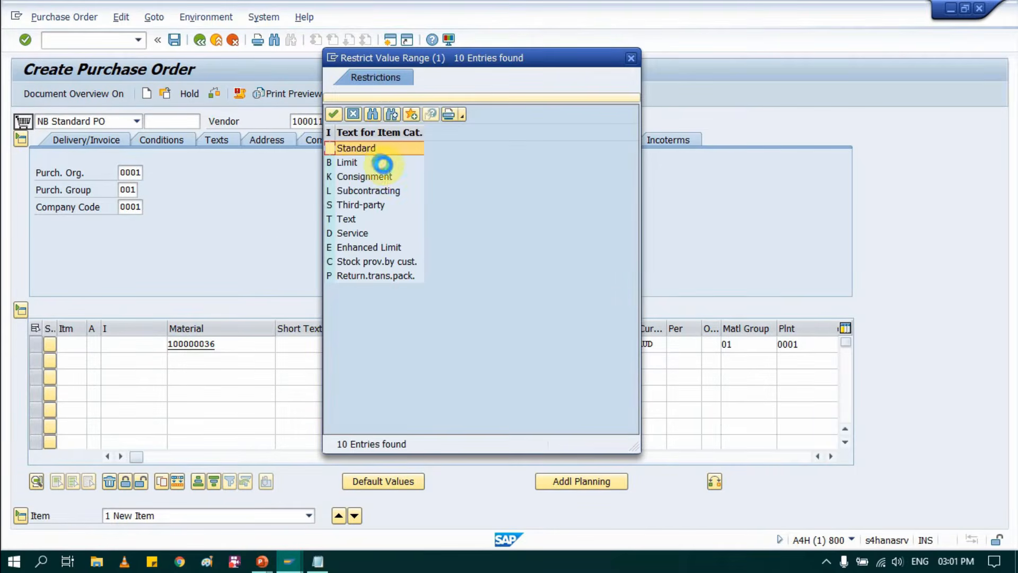
left_click(342, 177)
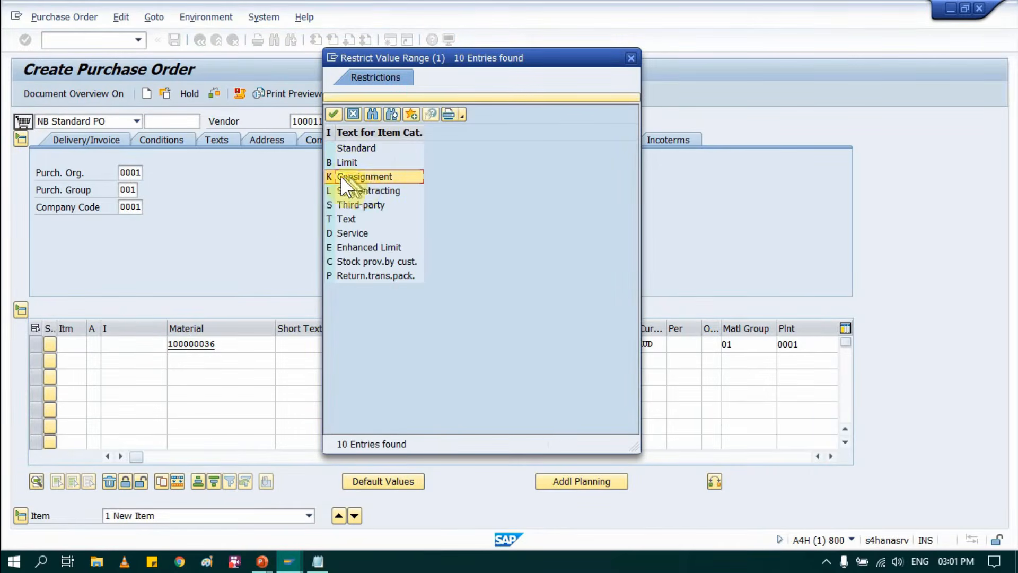
left_click(332, 114)
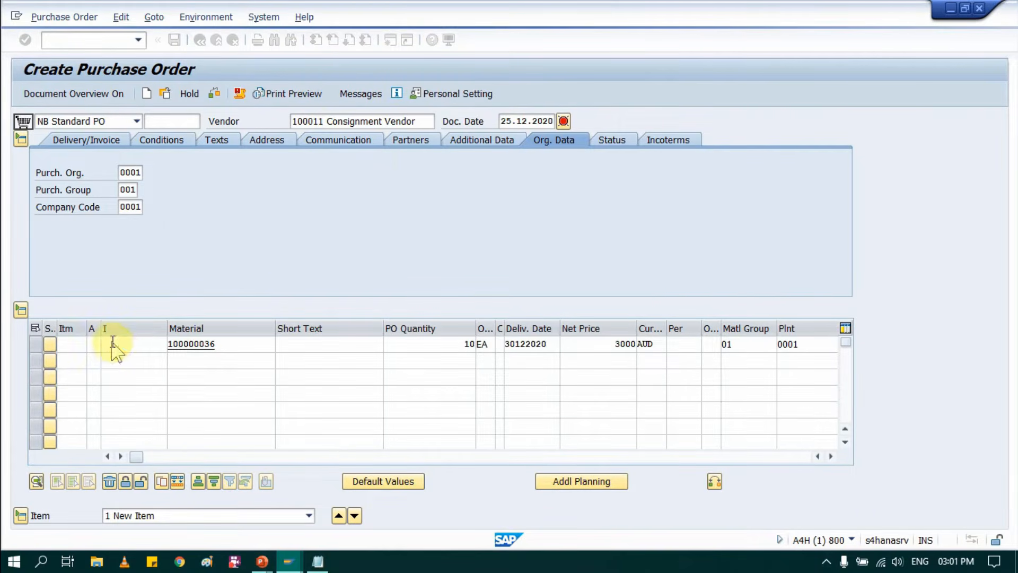
- Check the purchase order, accept the check messages and save the order
left_click(214, 94)
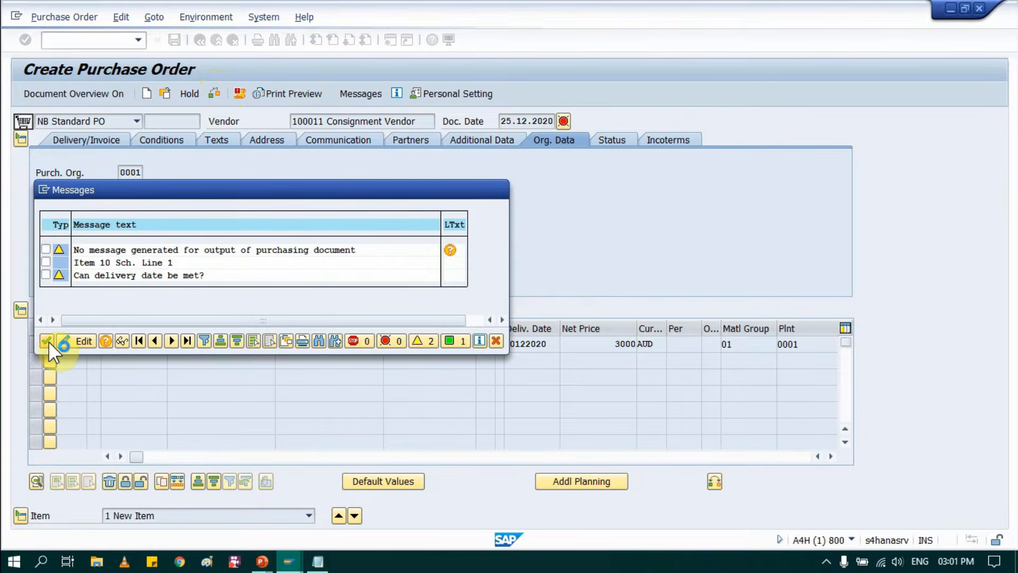
left_click(47, 341)
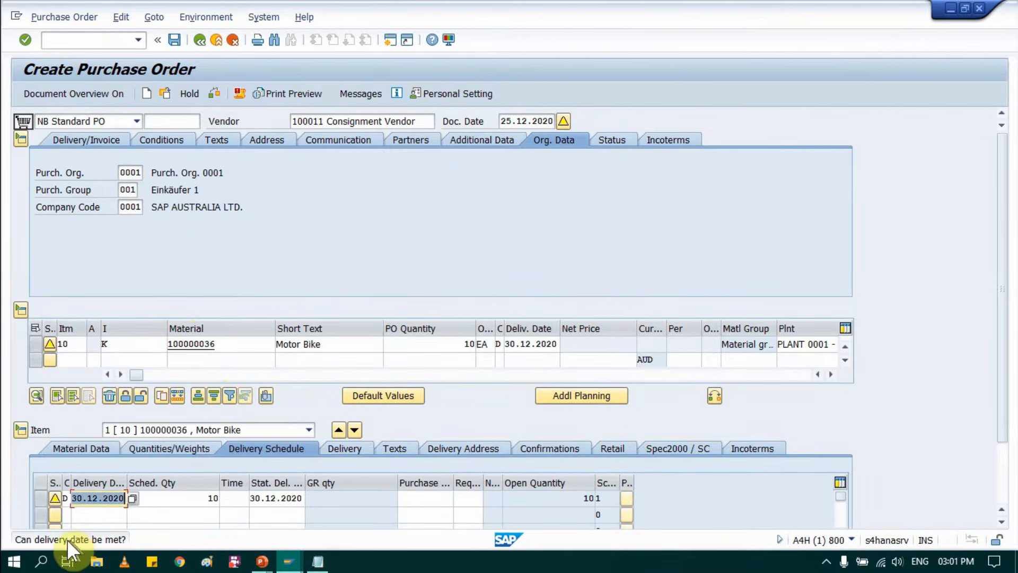
left_click(173, 37)
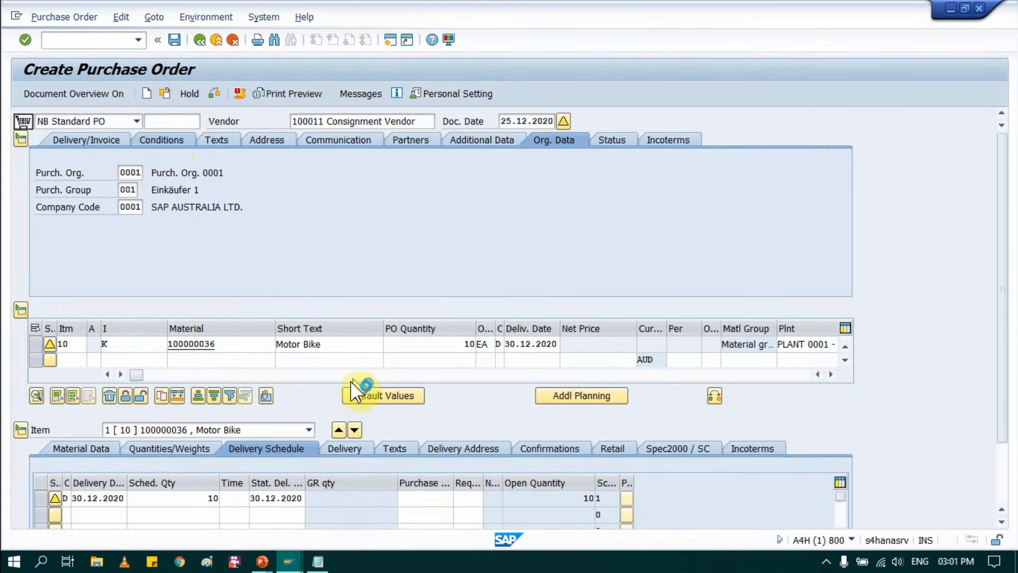
left_click(206, 299)
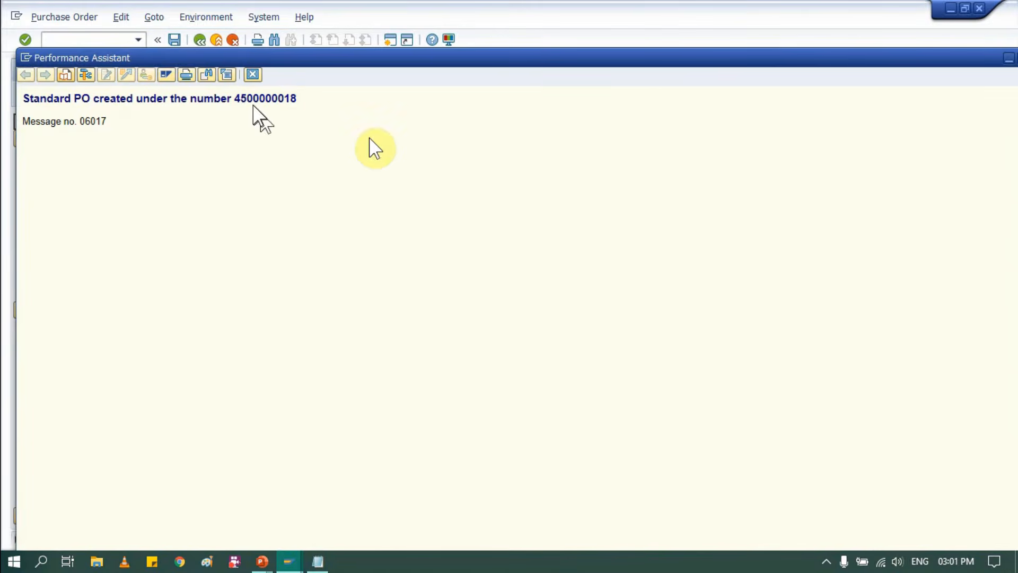
- Copy the new purchase order number to a "PO-" line in the Notepad notes, and close the message details back in SAP
double_click(252, 99)
key("ctrl+c")
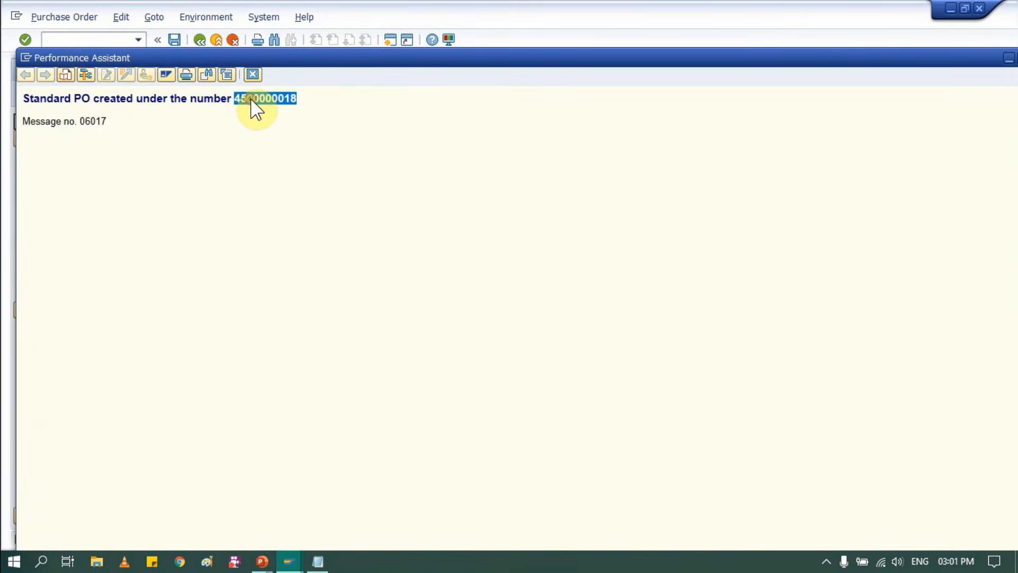
key("alt+Tab")
key("alt+Tab")
key("alt+Tab")
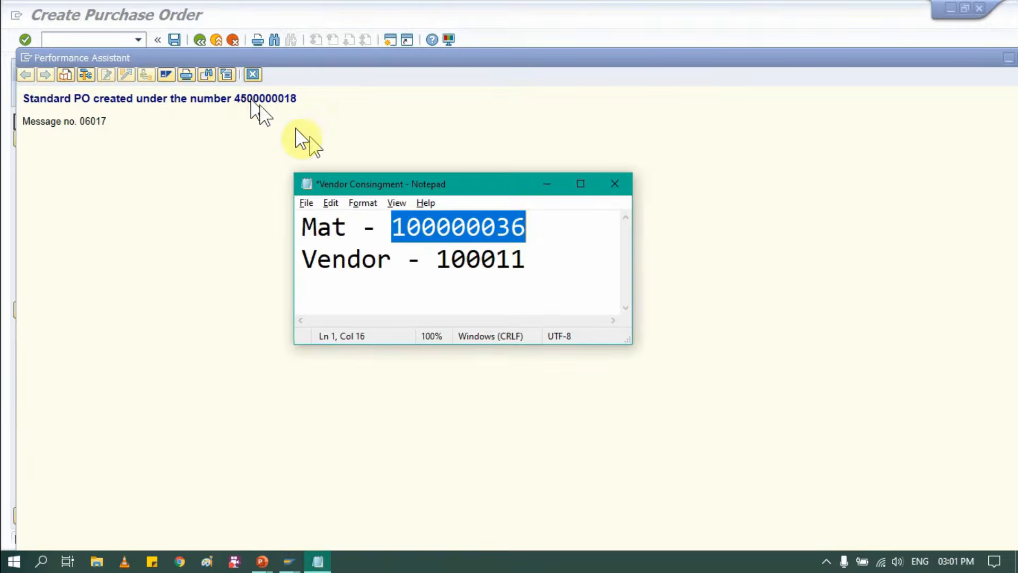
left_click(546, 257)
key("Return")
type("PO")
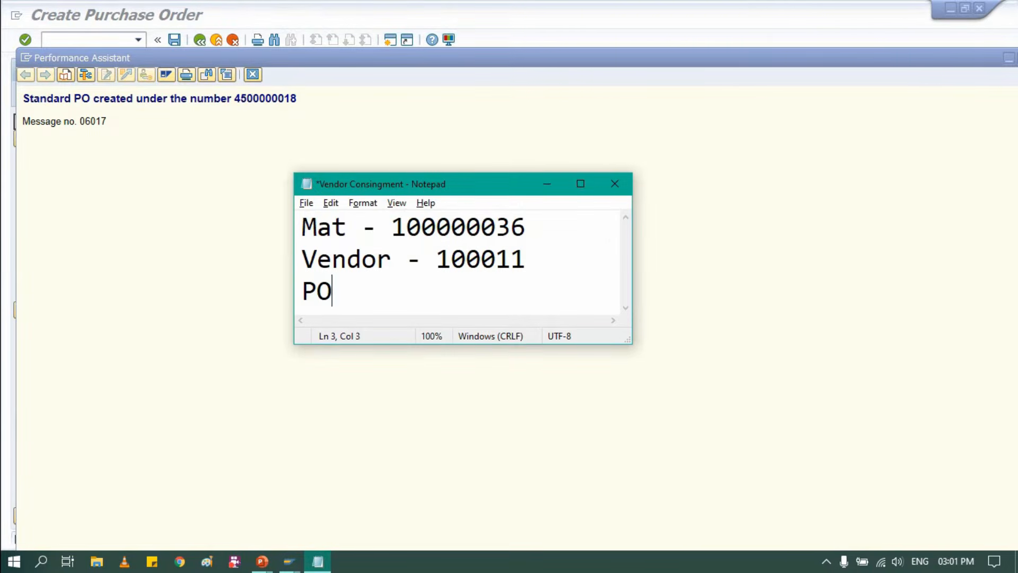
type("-")
key("ctrl+v")
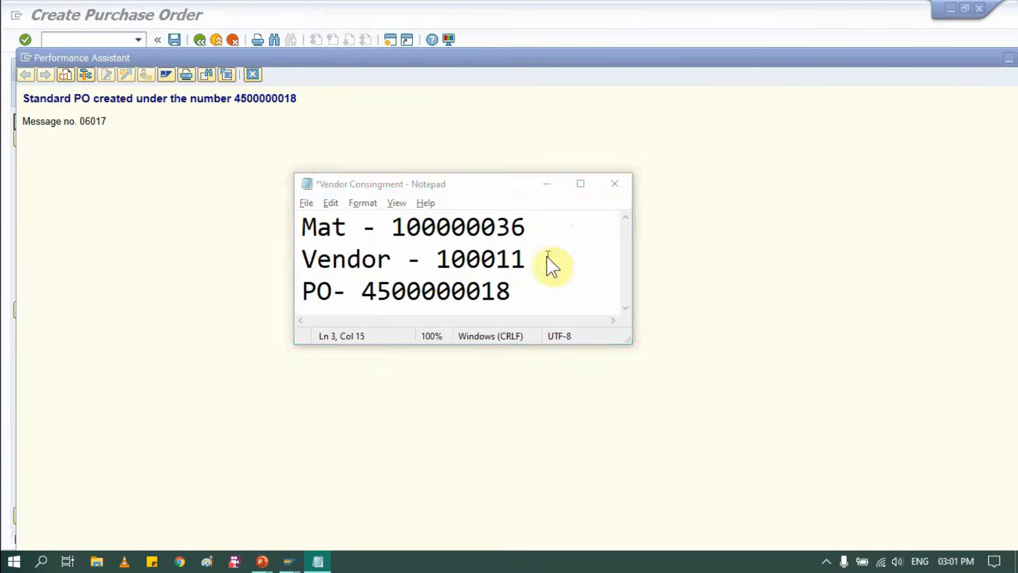
key("alt+Tab")
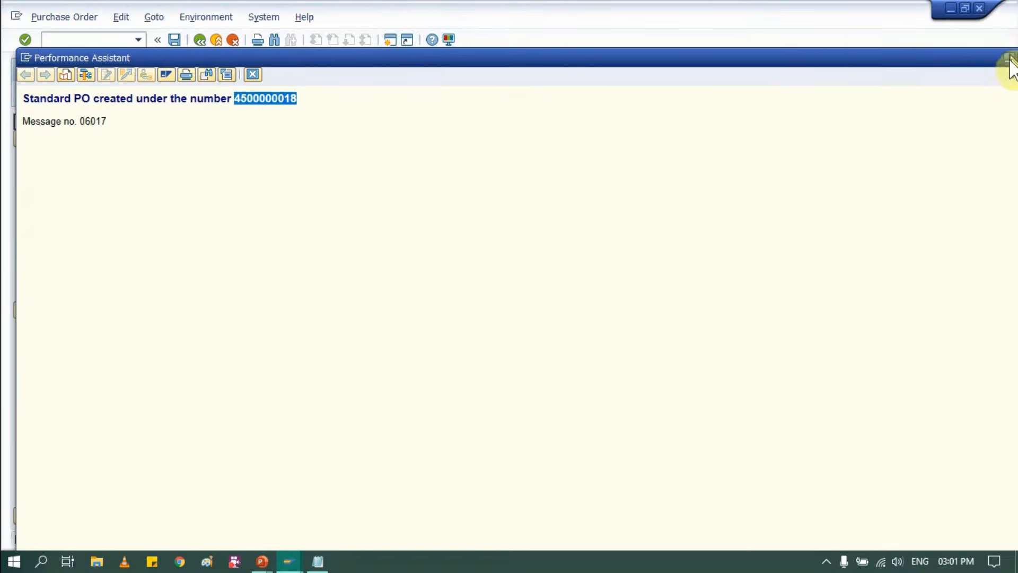
left_click(254, 74)
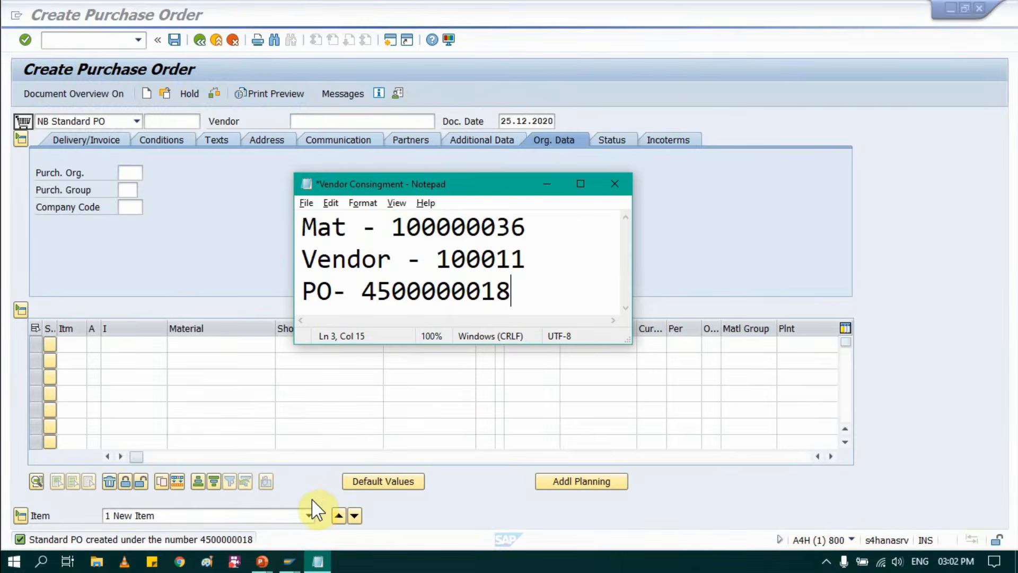
- Switch to the PowerPoint slide show, reveal and review the goods receipt stage of the consignment process, and return to SAP
key("alt+Tab")
key("alt+Tab")
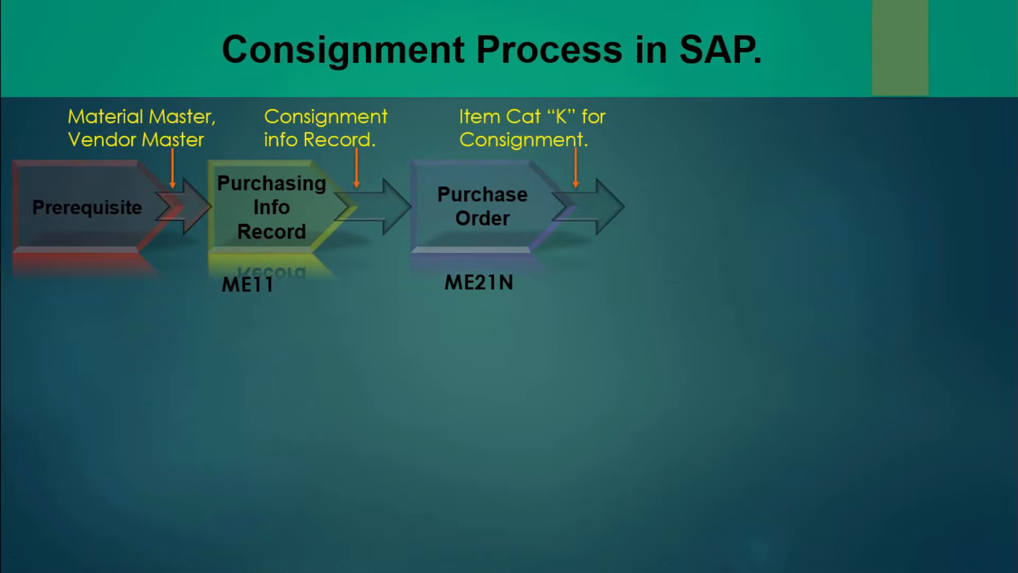
key("Right")
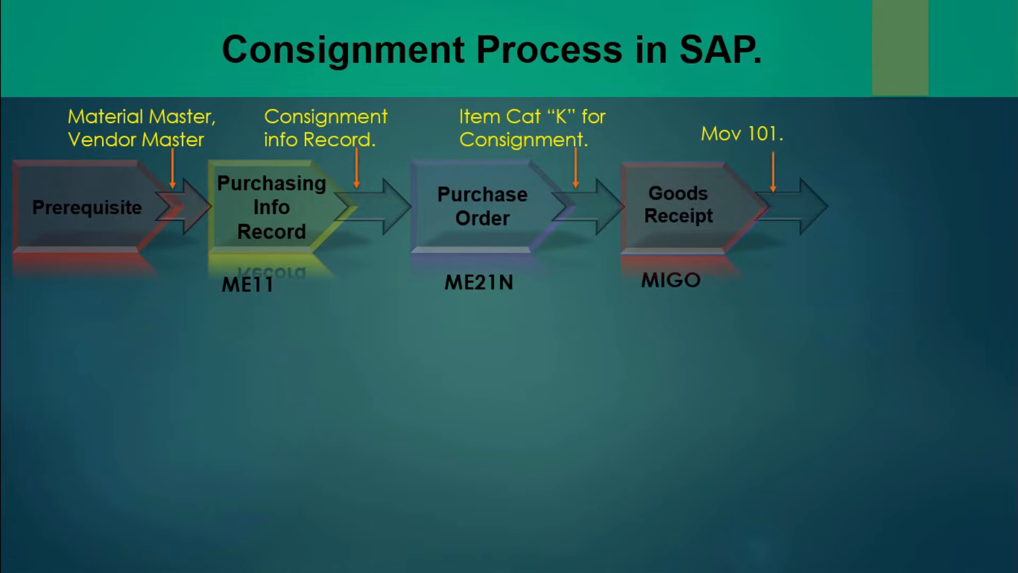
key("alt+Tab")
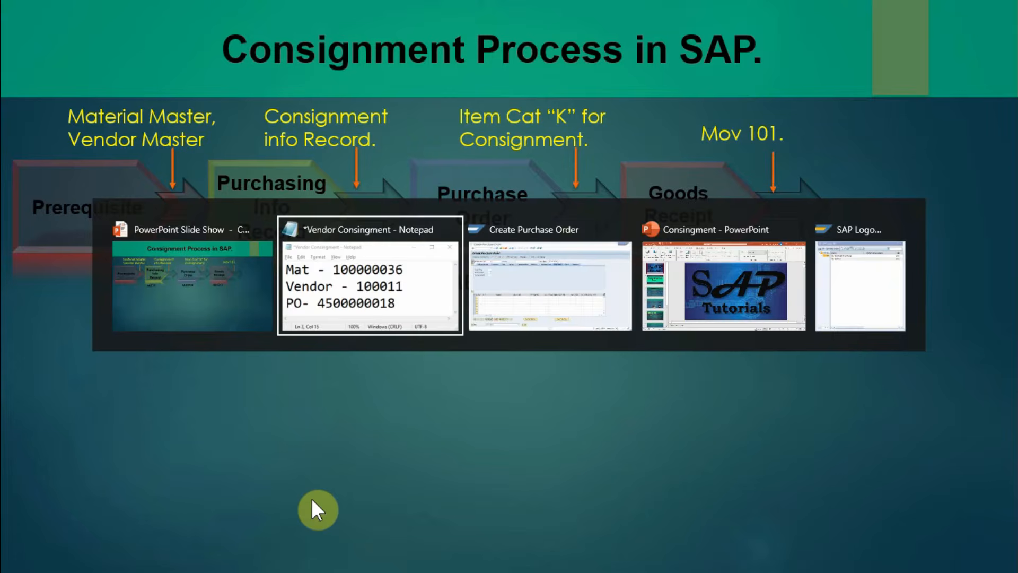
key("alt+Tab")
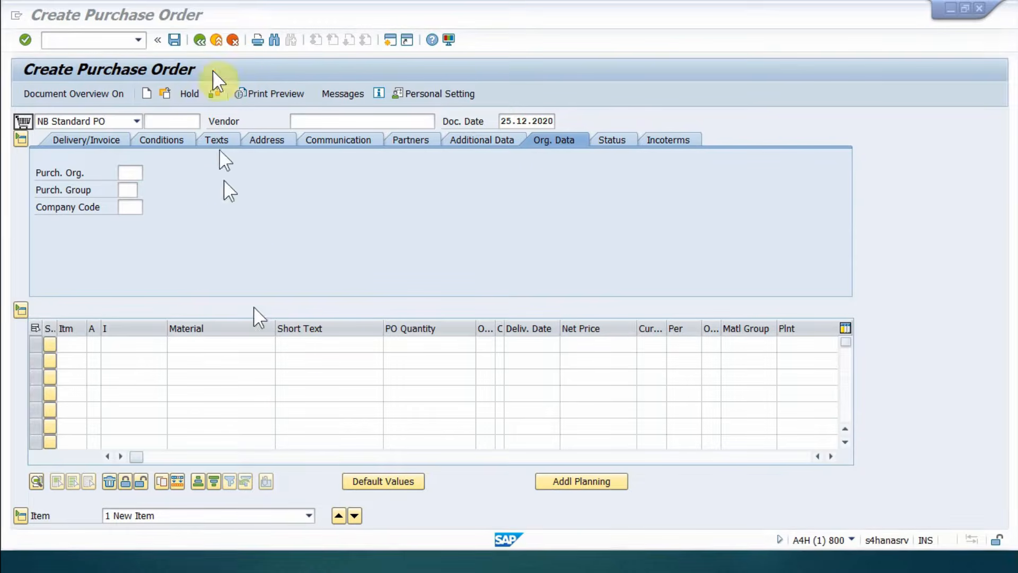
- Open a new session with transaction MMBE and run the stock overview for material 100000036 in plant 0001
left_click(389, 41)
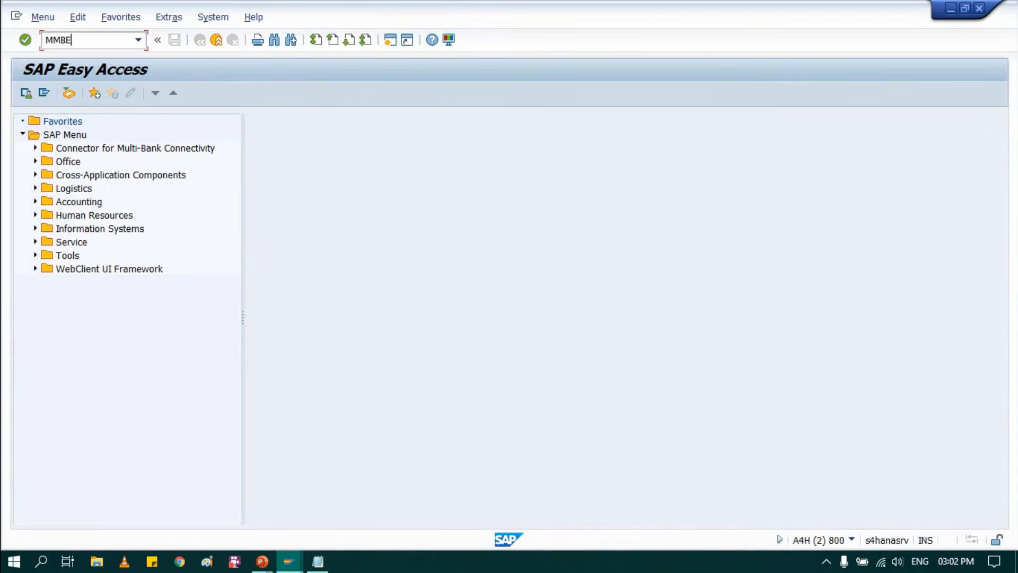
key("Return")
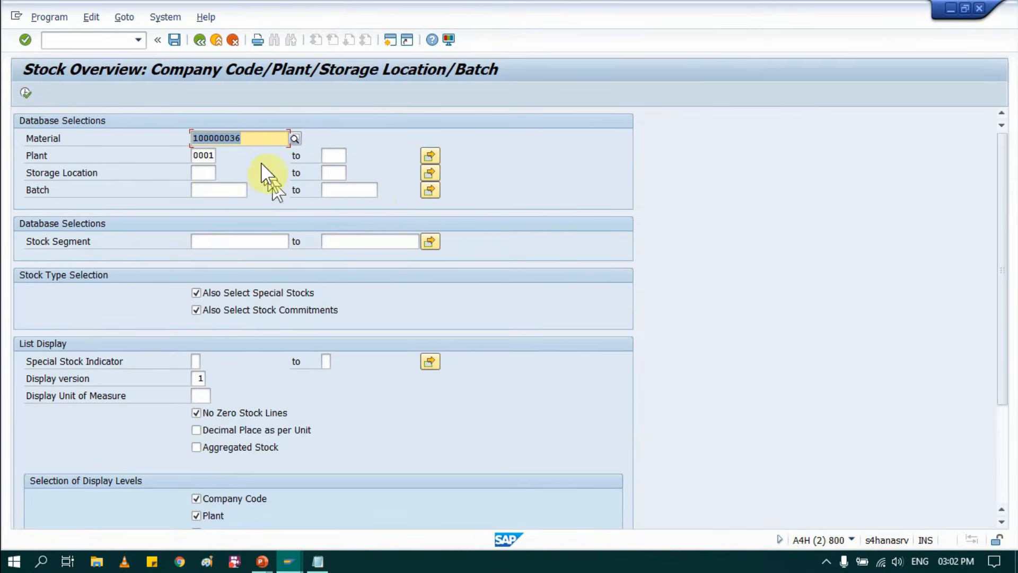
left_click(192, 138)
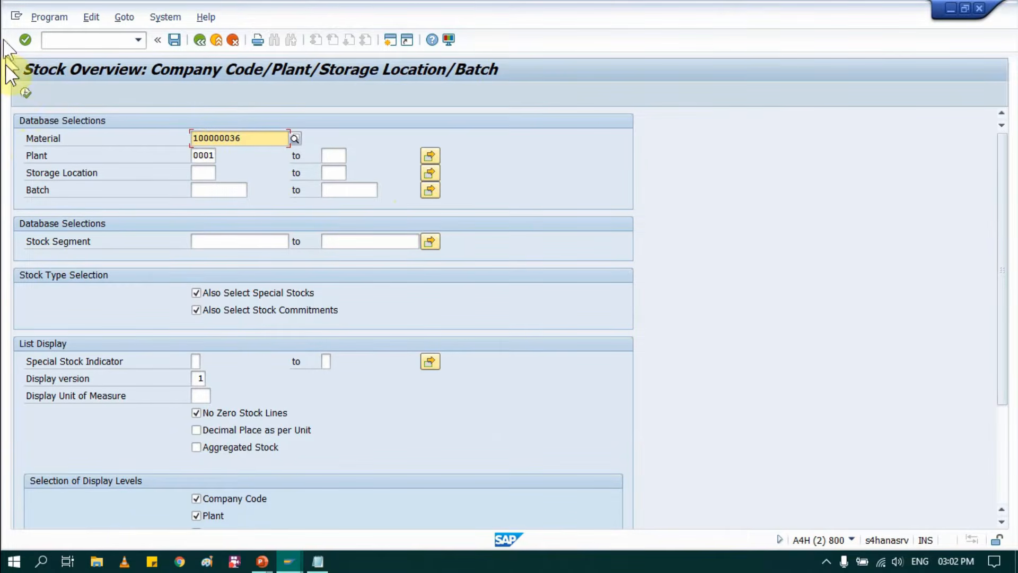
left_click(25, 93)
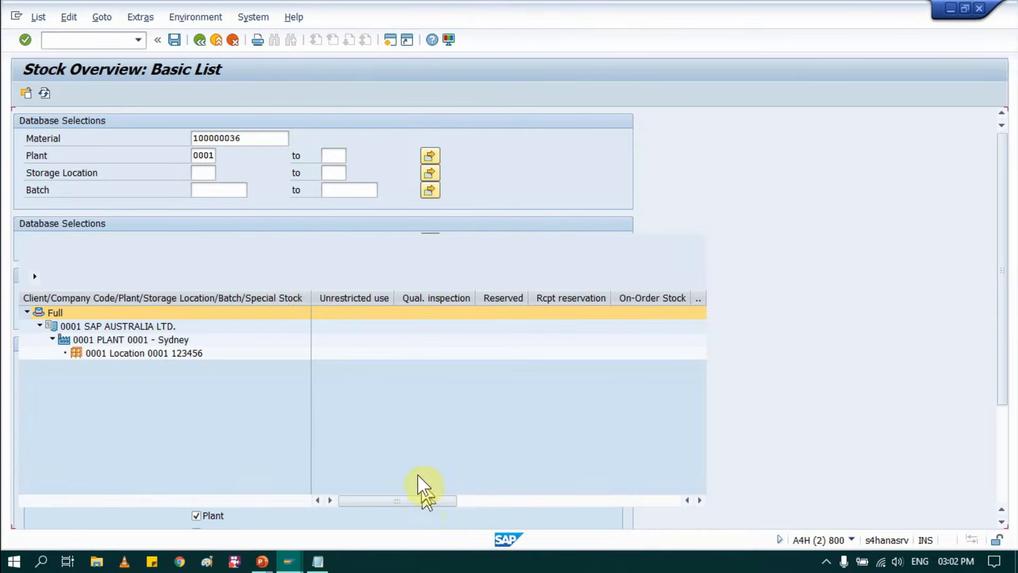
- Examine the stock columns for storage location 0001 and highlight the Consgt ordered column
left_click(145, 352)
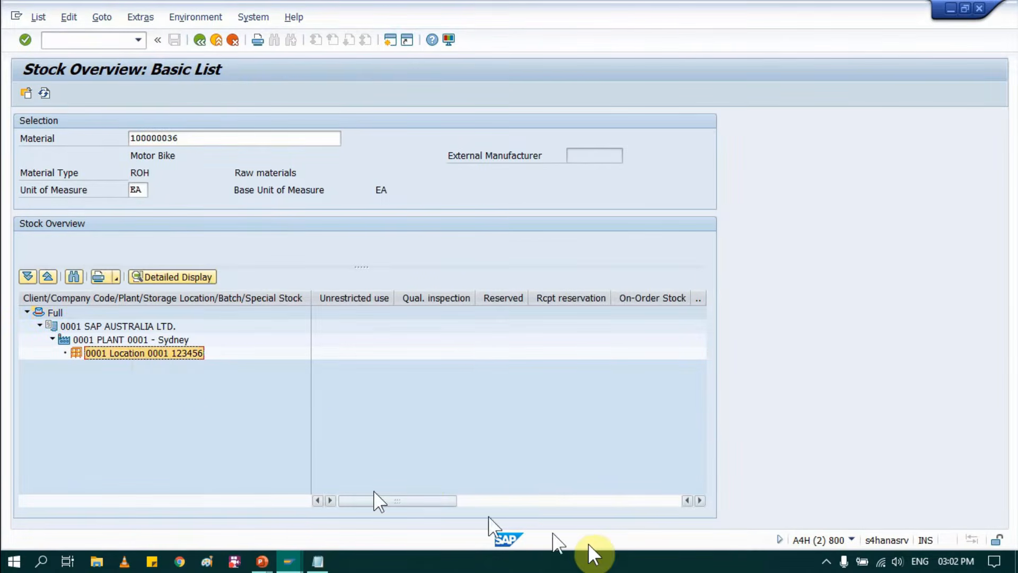
left_click(700, 500)
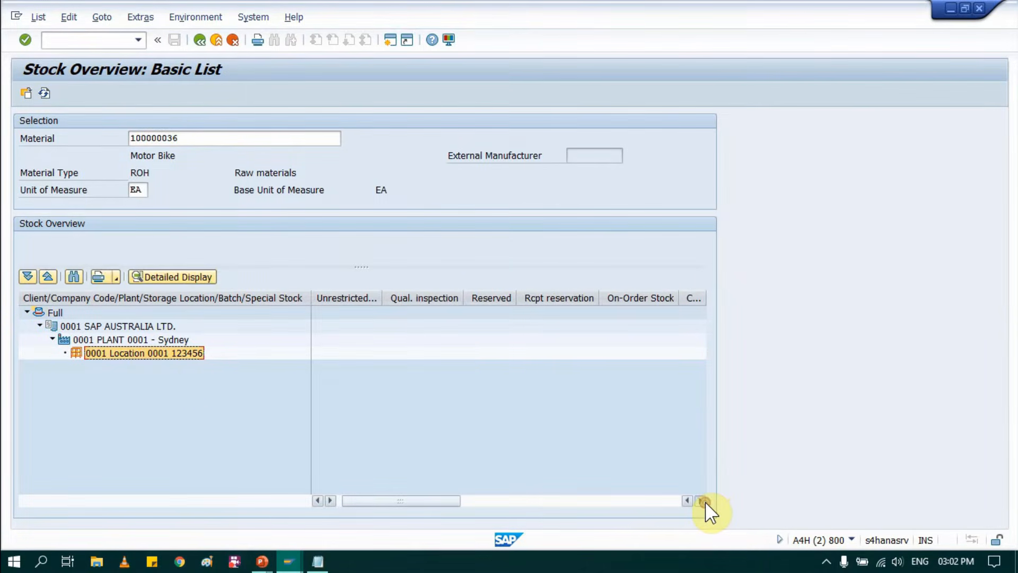
left_click(701, 501)
left_click(701, 500)
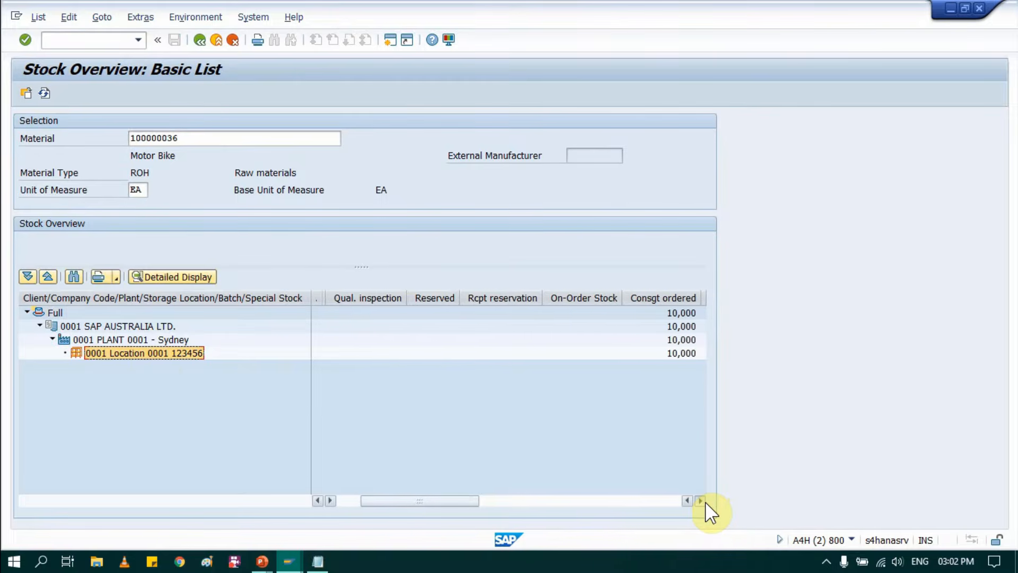
left_click(701, 501)
left_click(701, 500)
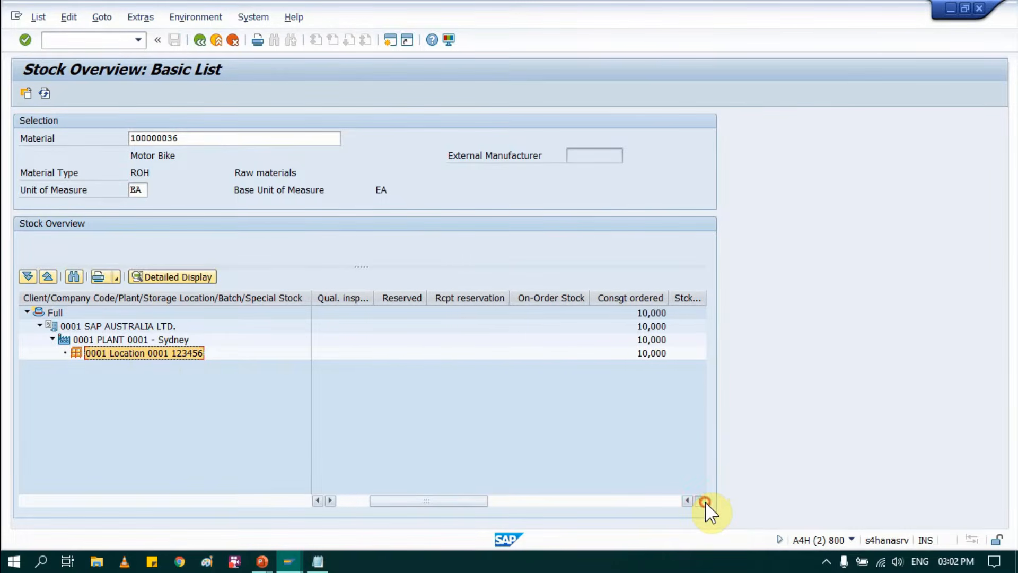
left_click(631, 298)
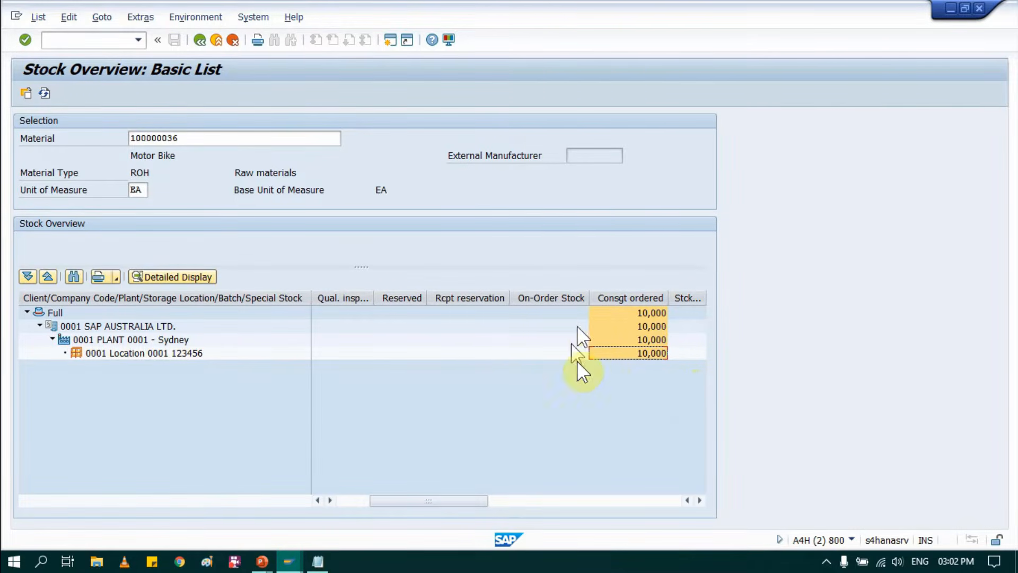
- Switch to the PowerPoint slide show to review the goods receipt stage, and return to SAP Easy Access
key("alt+Tab")
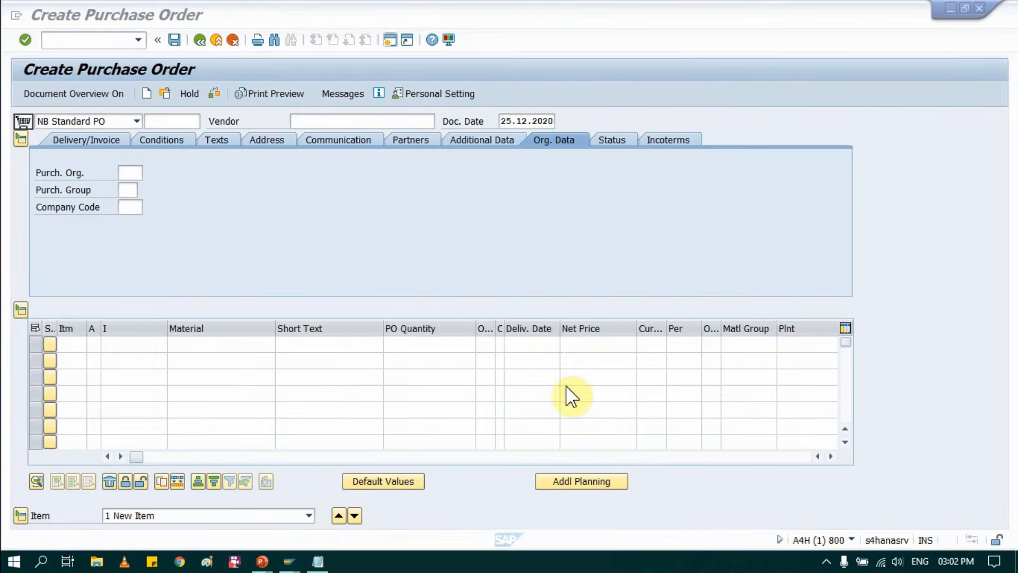
key("alt+Tab")
key("alt+Tab")
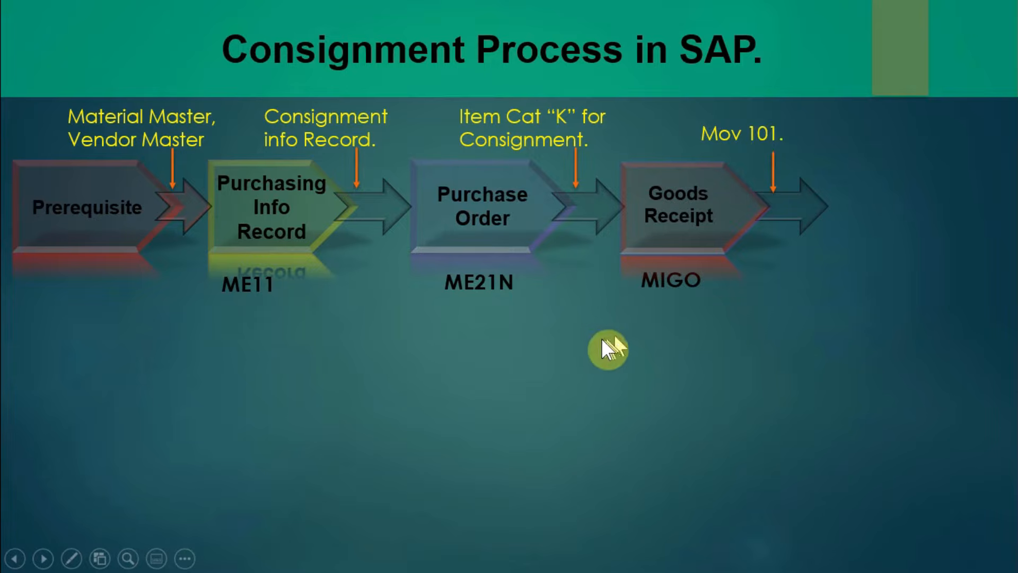
key("alt+Tab")
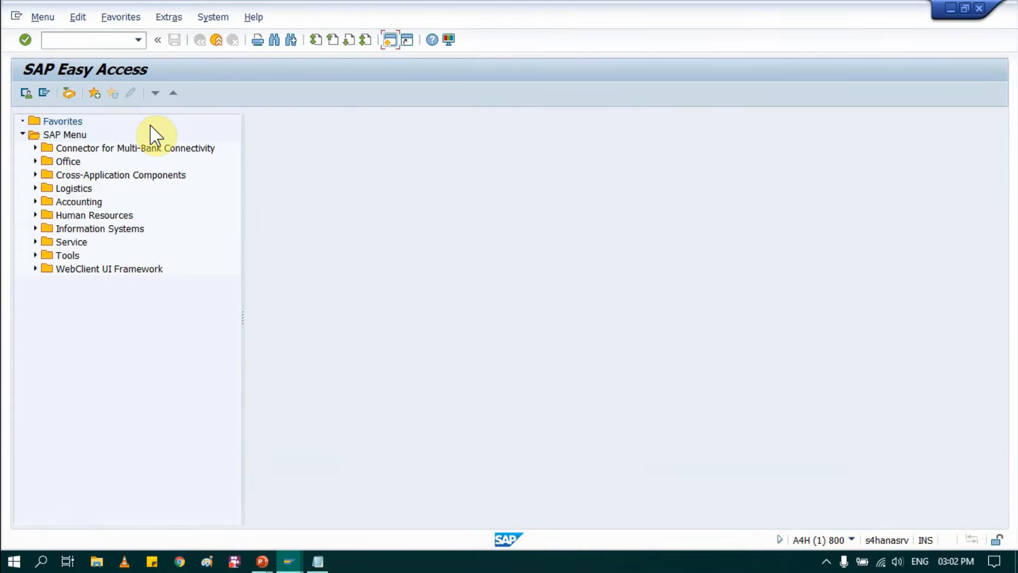
- Return to the stock overview session and set its status bar to show the transaction code
key("alt+Tab")
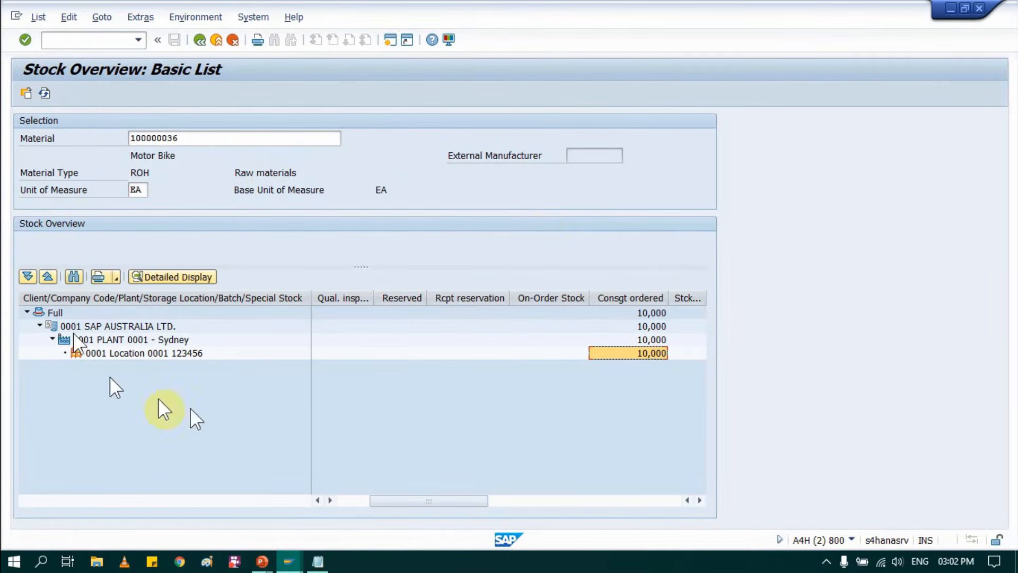
left_click(853, 539)
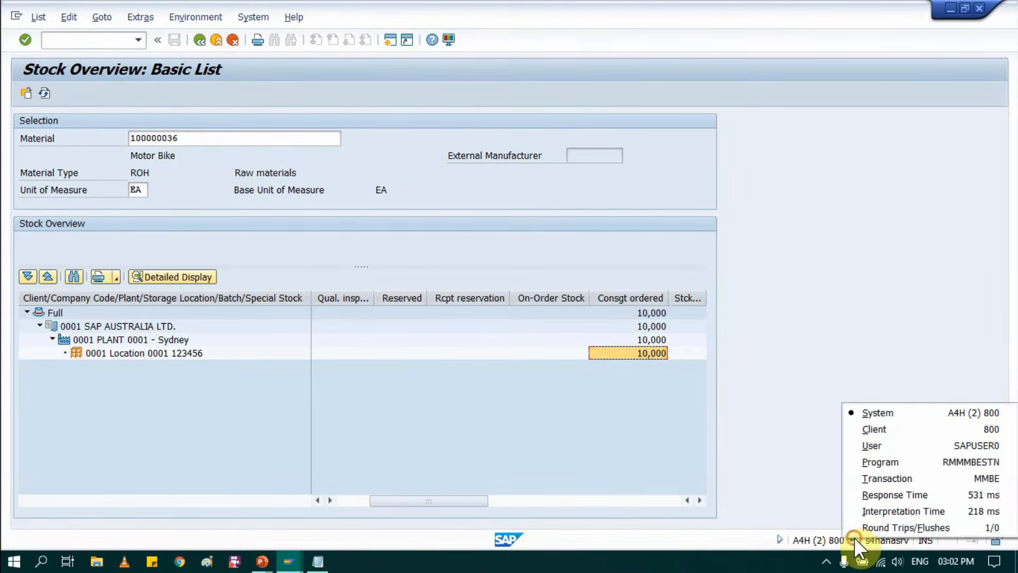
left_click(981, 483)
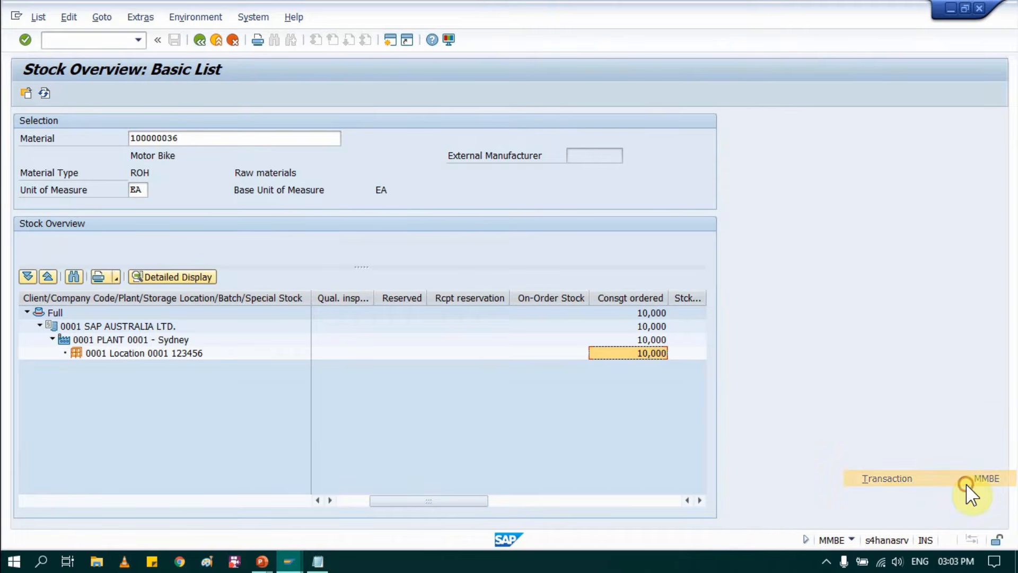
- Switch to the SAP Easy Access session and start transaction MIGO
key("alt+Tab")
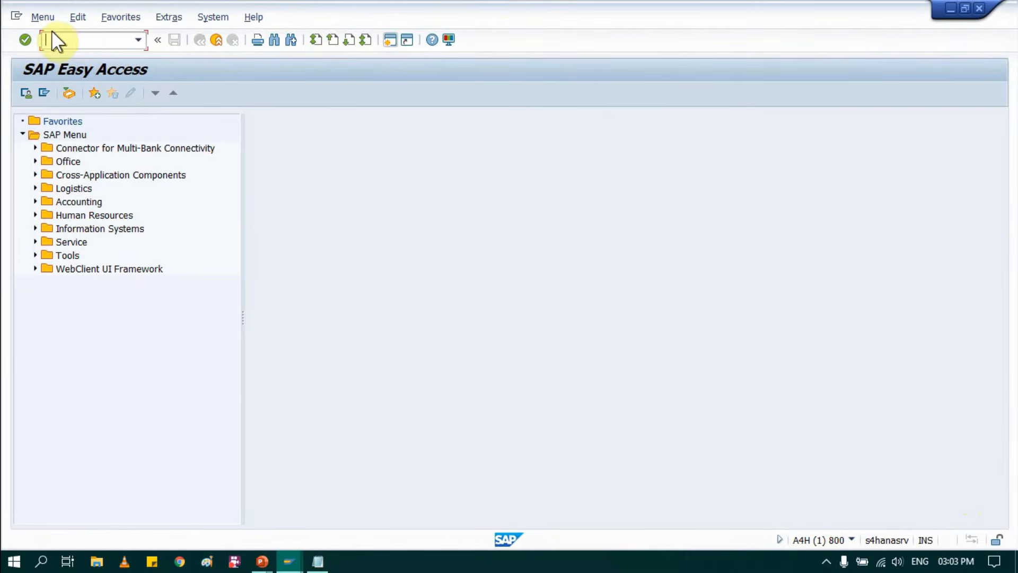
left_click(79, 41)
type("M")
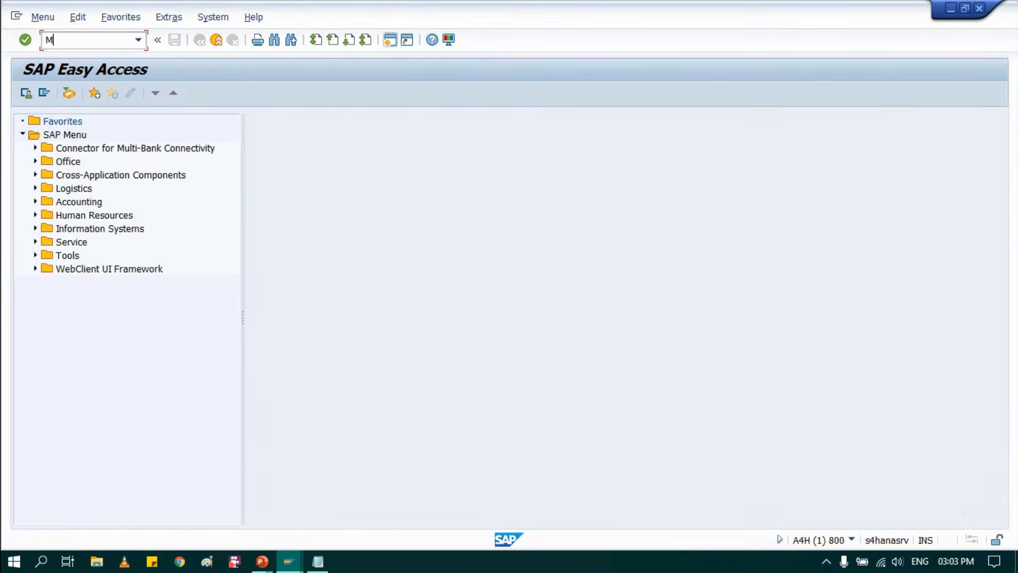
type("IGO")
key("Return")
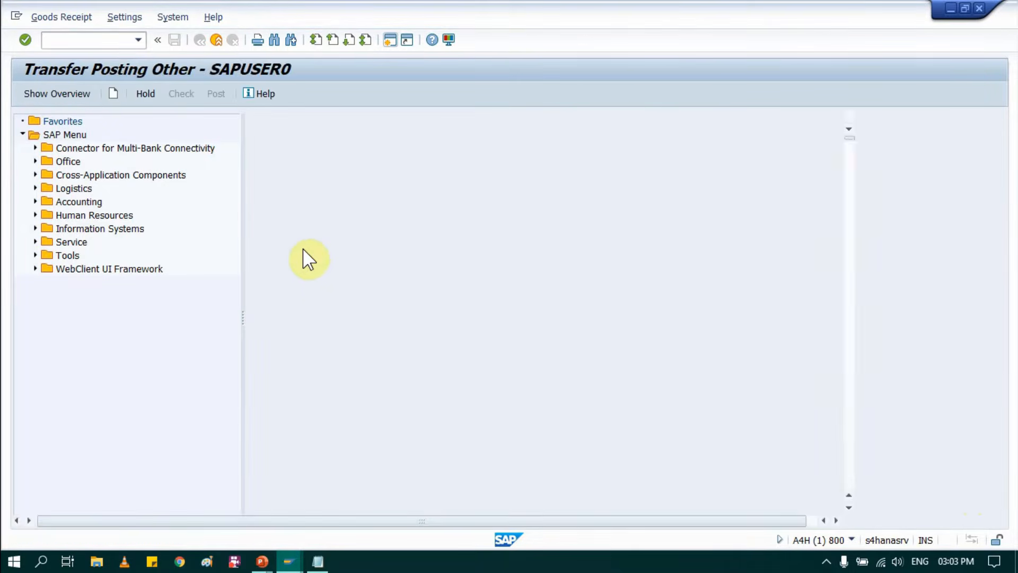
- Set the posting to A01 Goods Receipt with reference R01 Purchase Order
left_click(105, 121)
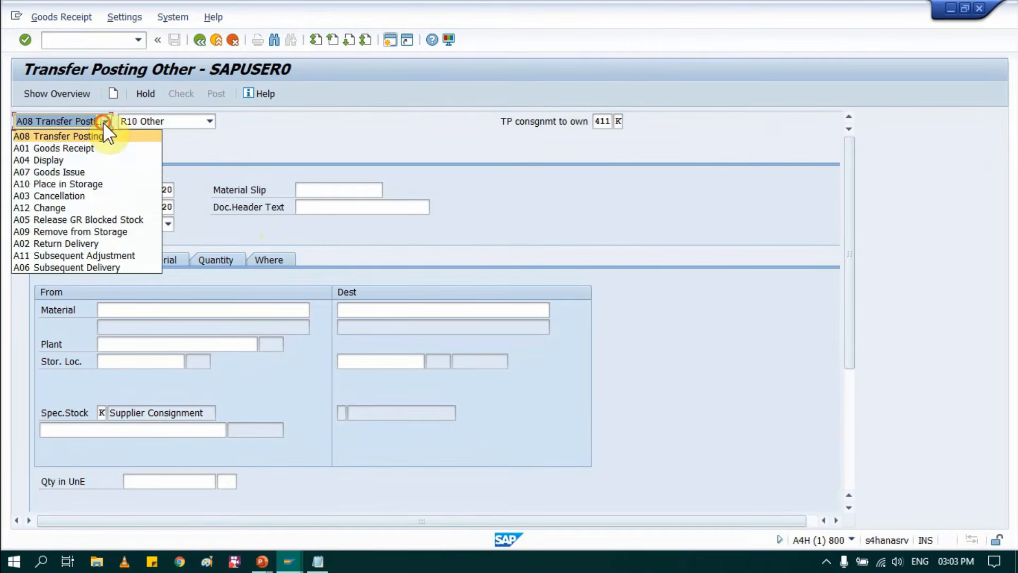
left_click(59, 148)
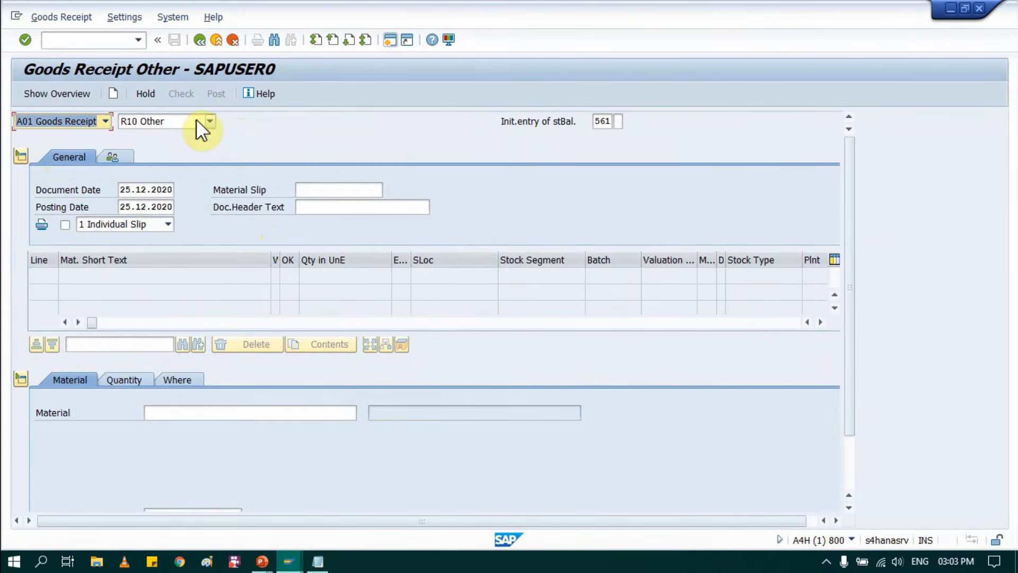
left_click(209, 121)
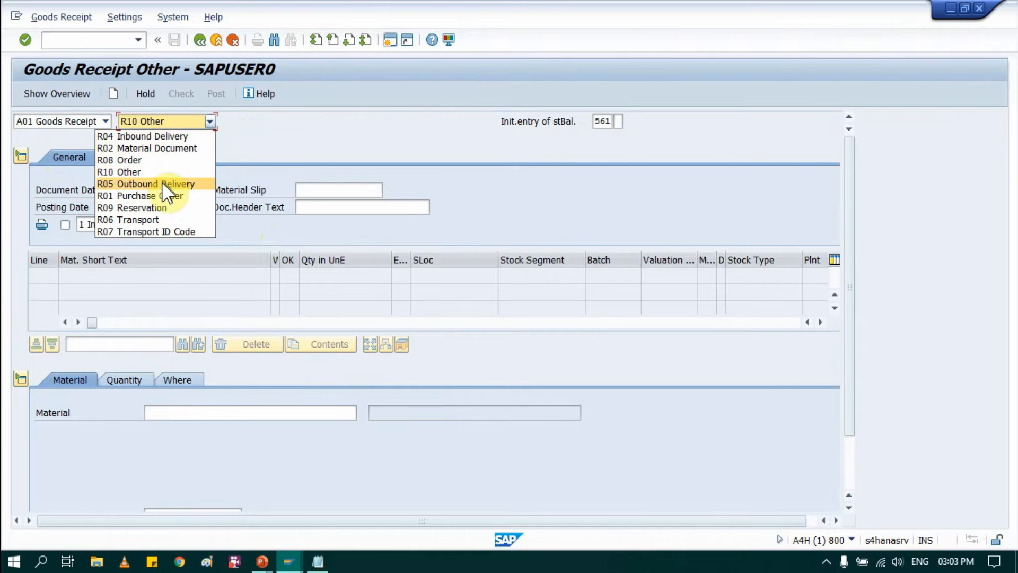
left_click(161, 195)
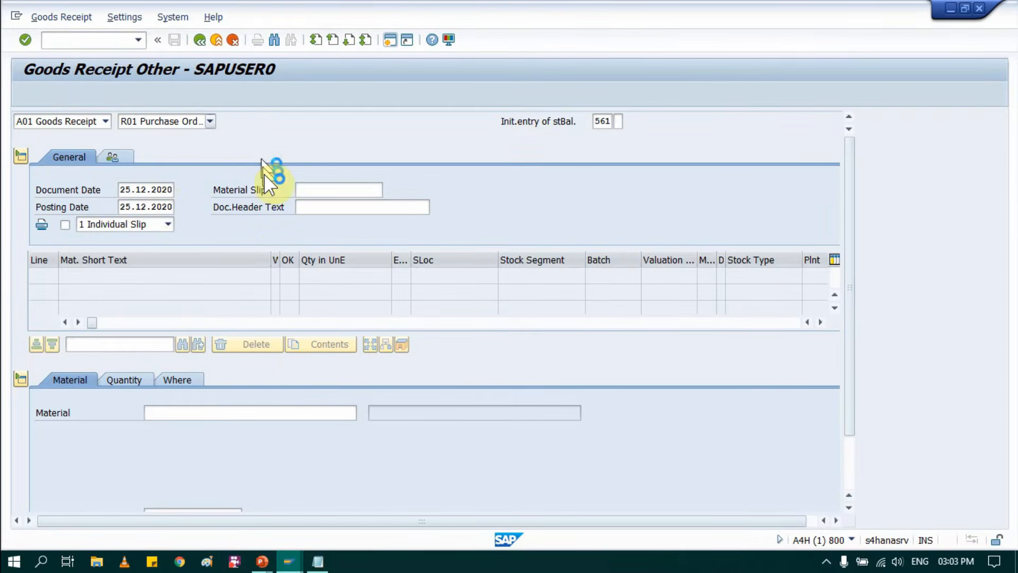
- Copy the purchase order number from the Notepad notes into the goods receipt's purchase order field and load the order's items
key("alt+Tab")
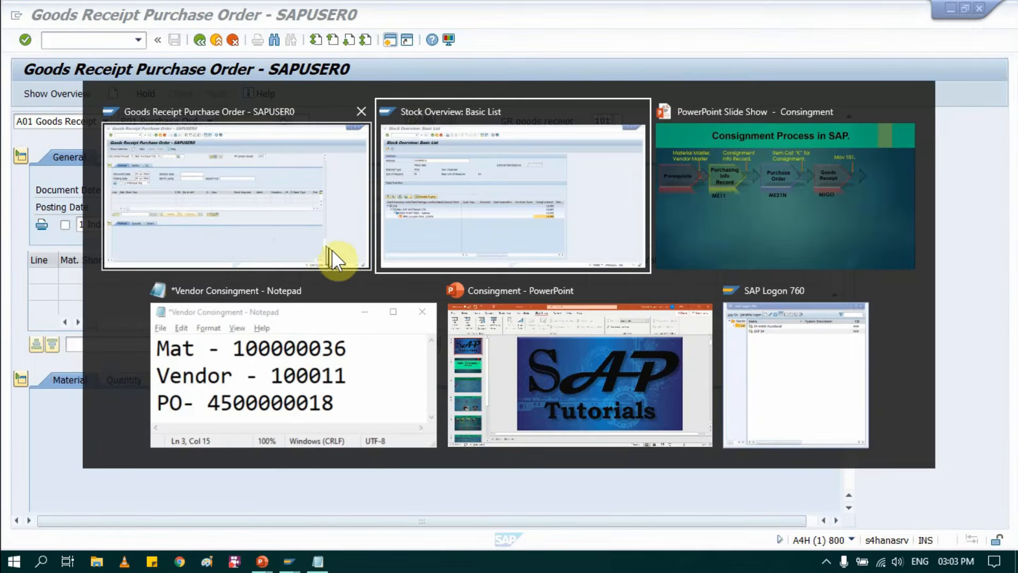
left_click(345, 268)
double_click(435, 291)
key("ctrl+c")
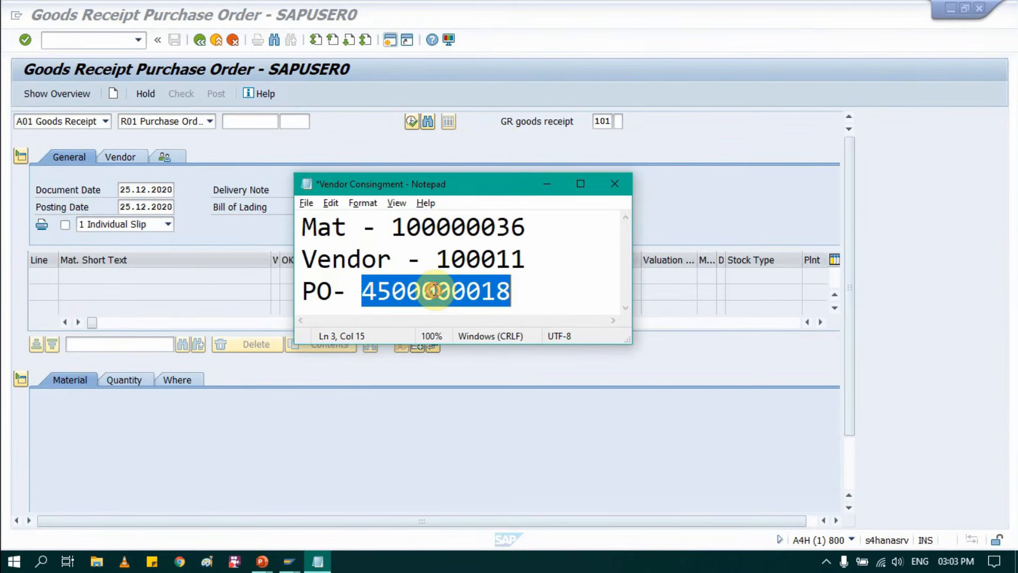
key("alt+Tab")
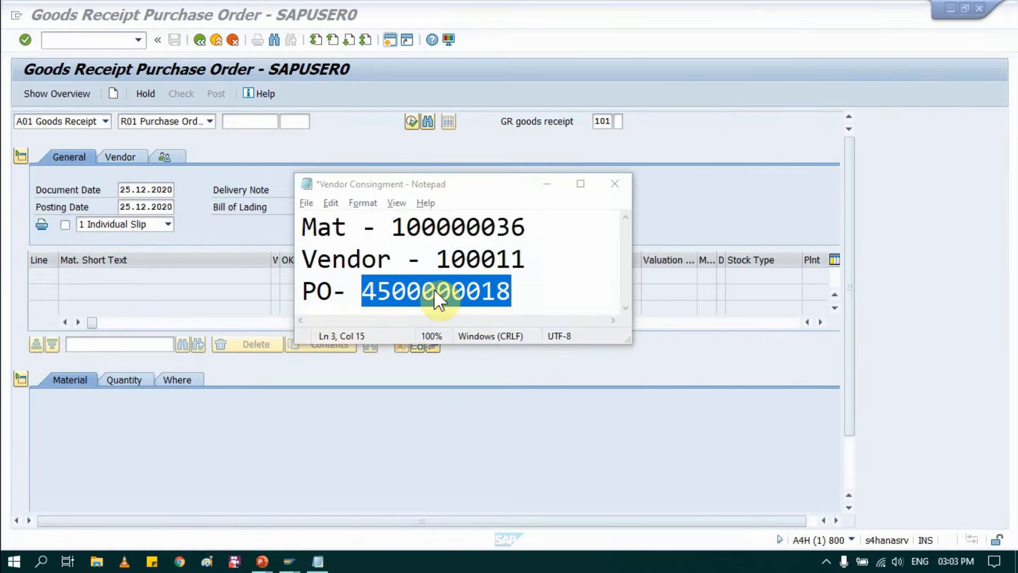
left_click(249, 119)
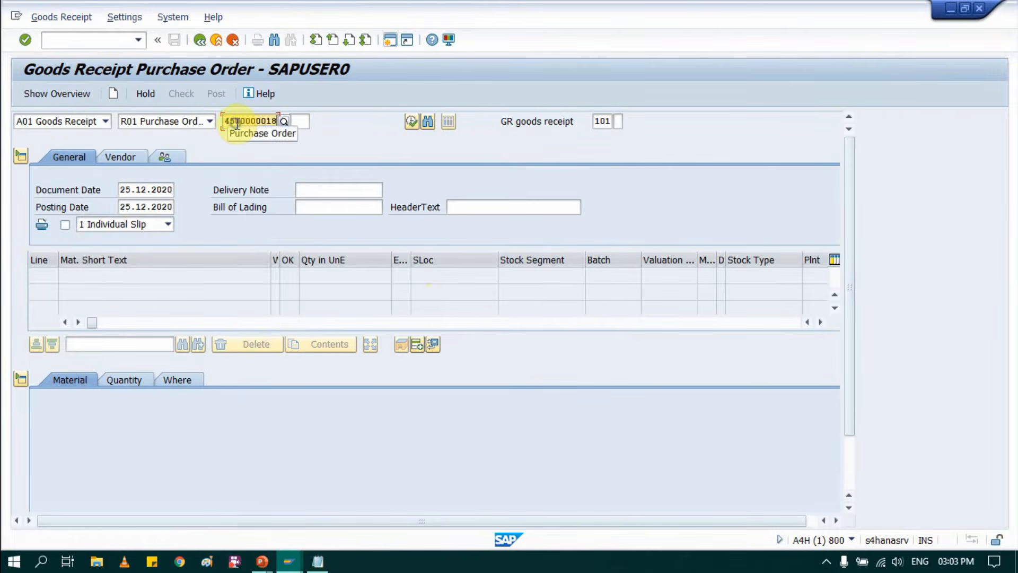
key("ctrl+v")
left_click_drag(503, 117, 585, 118)
left_click(591, 120)
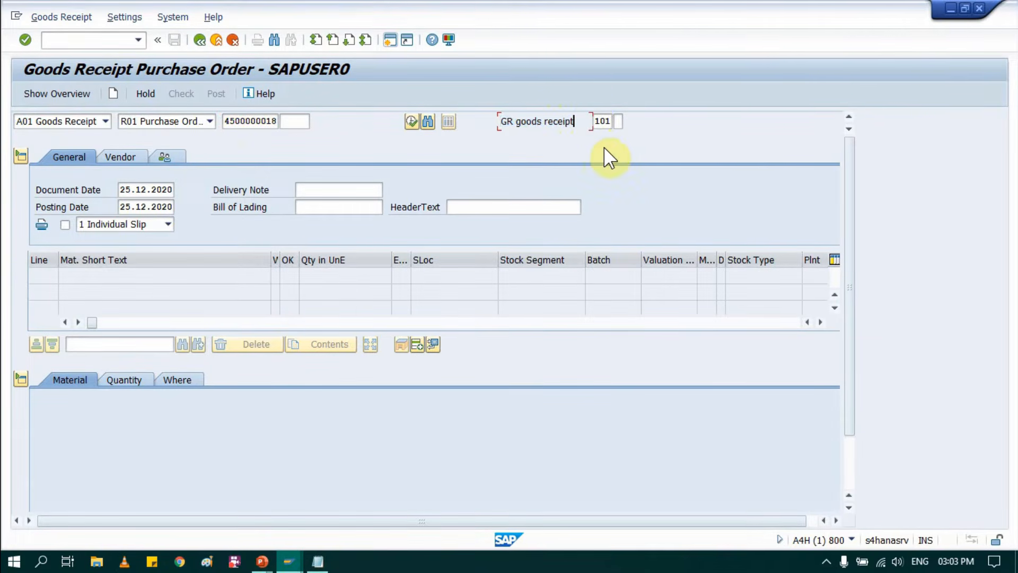
key("Return")
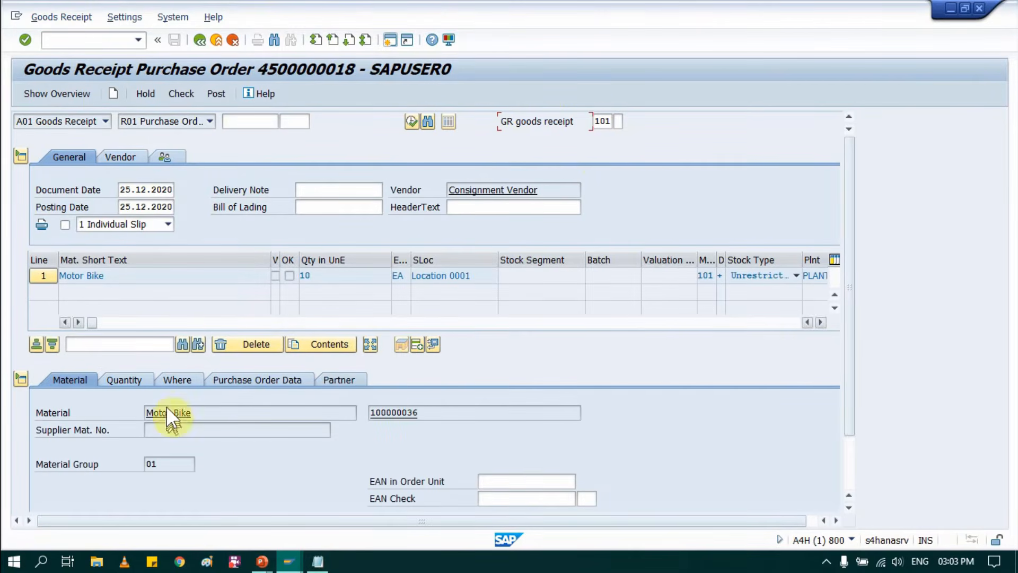
- Set both the quantity in unit of entry and the delivery note quantity of the Motor Bike item to 7
left_click(132, 380)
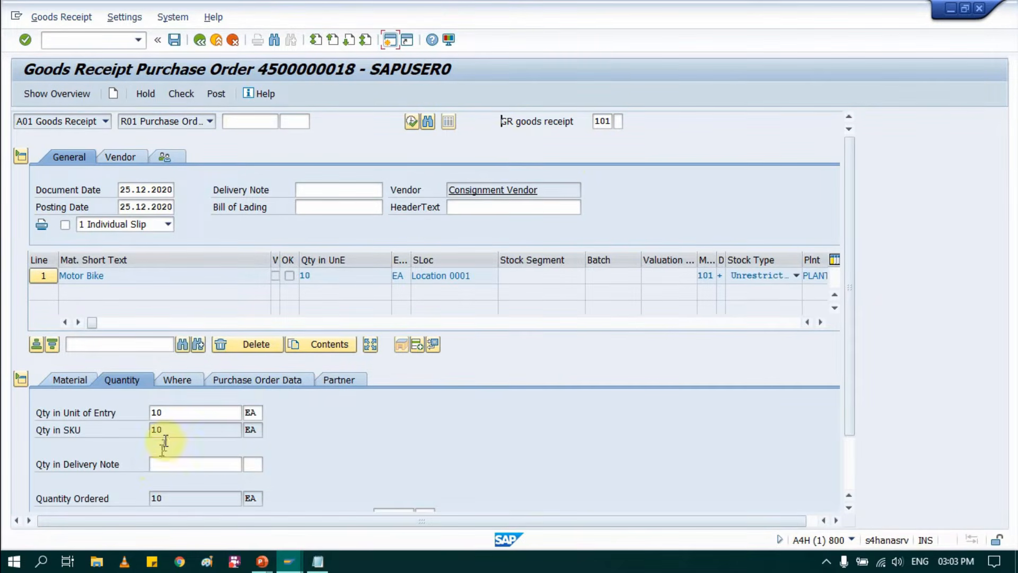
left_click(179, 412)
key("BackSpace")
key("BackSpace")
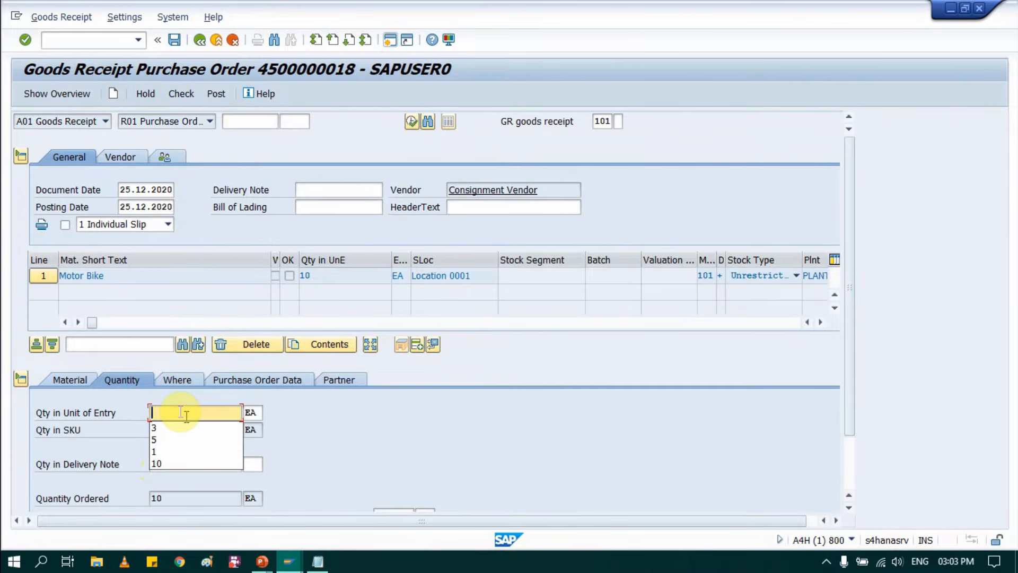
type("7")
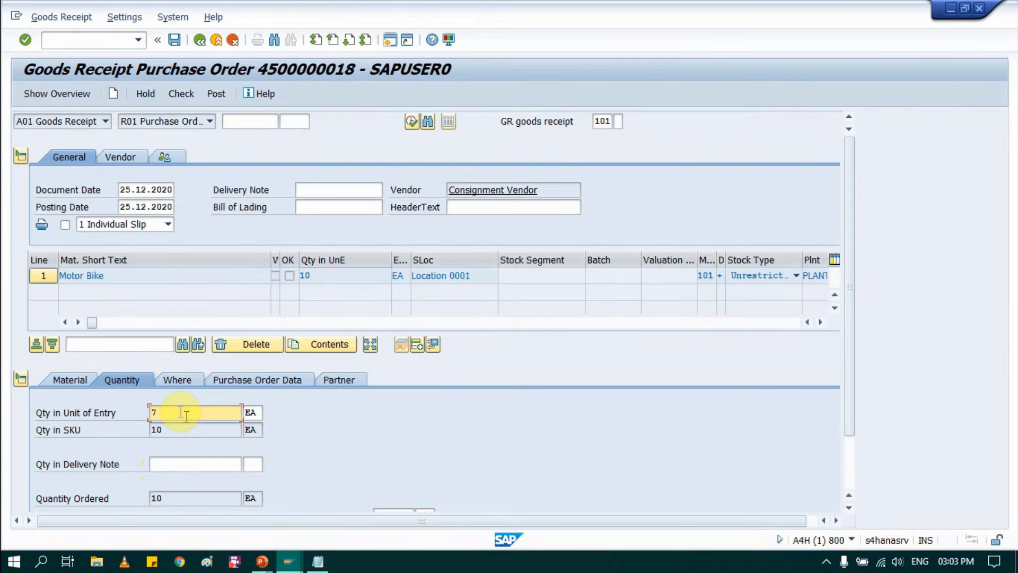
left_click(222, 466)
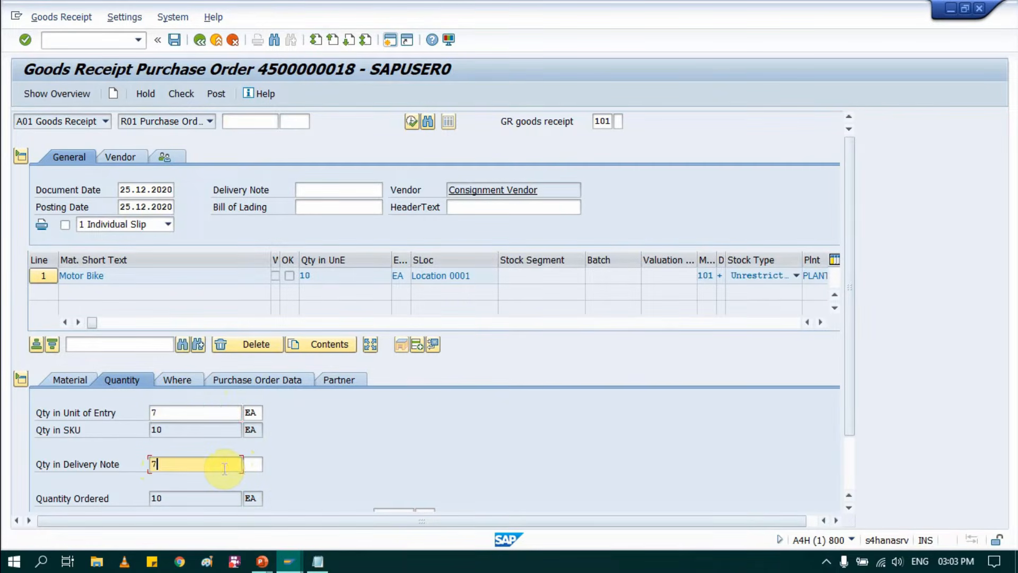
key("Tab")
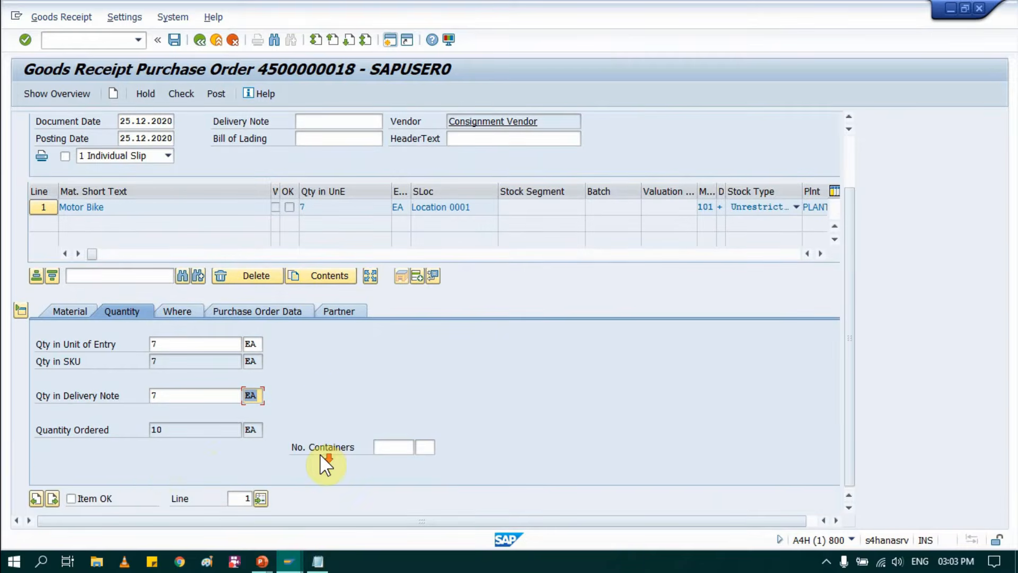
- Mark the Motor Bike item as OK and display its movement type and storage location details
left_click(83, 496)
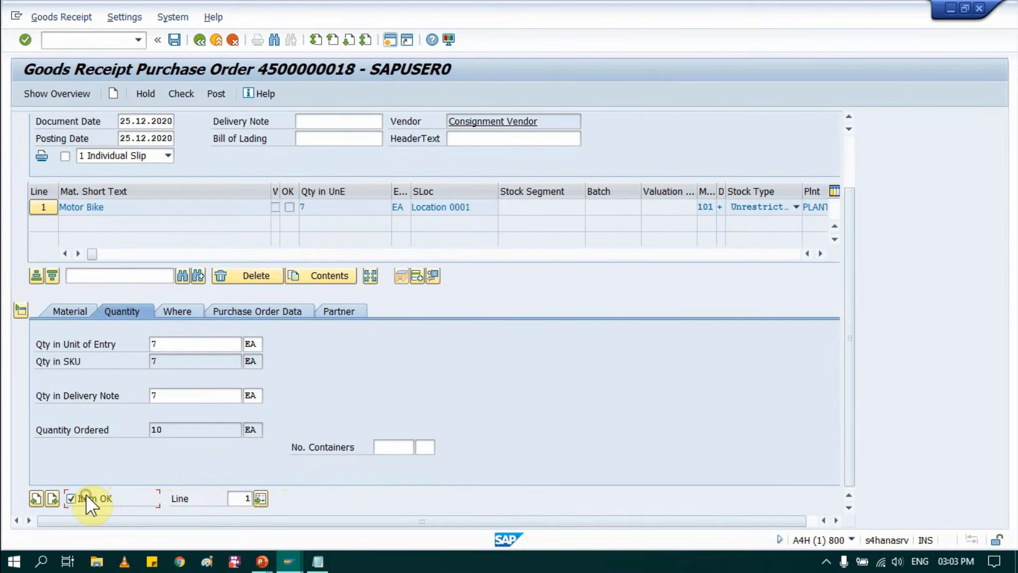
left_click(171, 312)
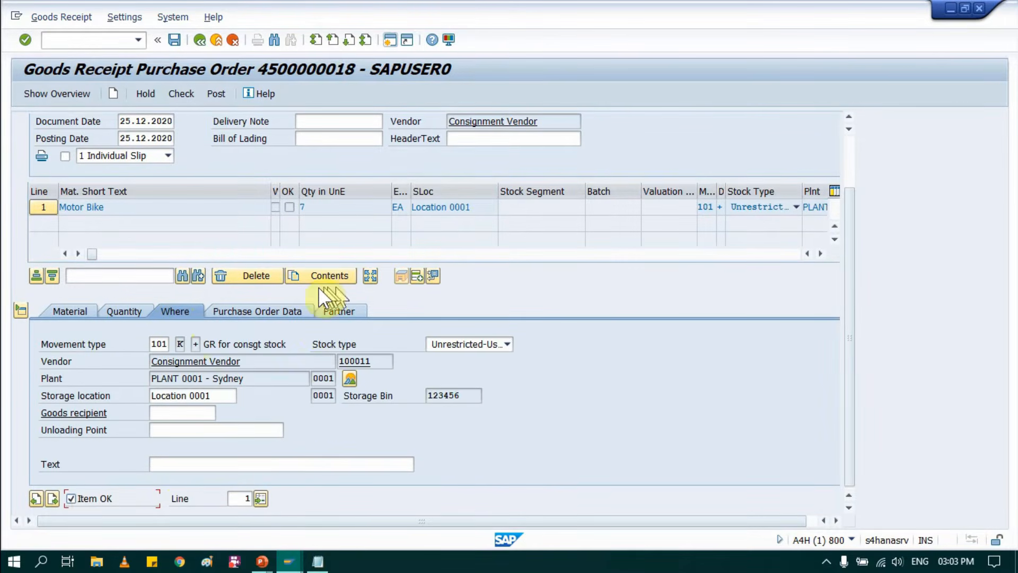
- Review the Motor Bike item's purchase order, partner and quantity details, run the check on the goods receipt, and post it
left_click(261, 310)
left_click(342, 312)
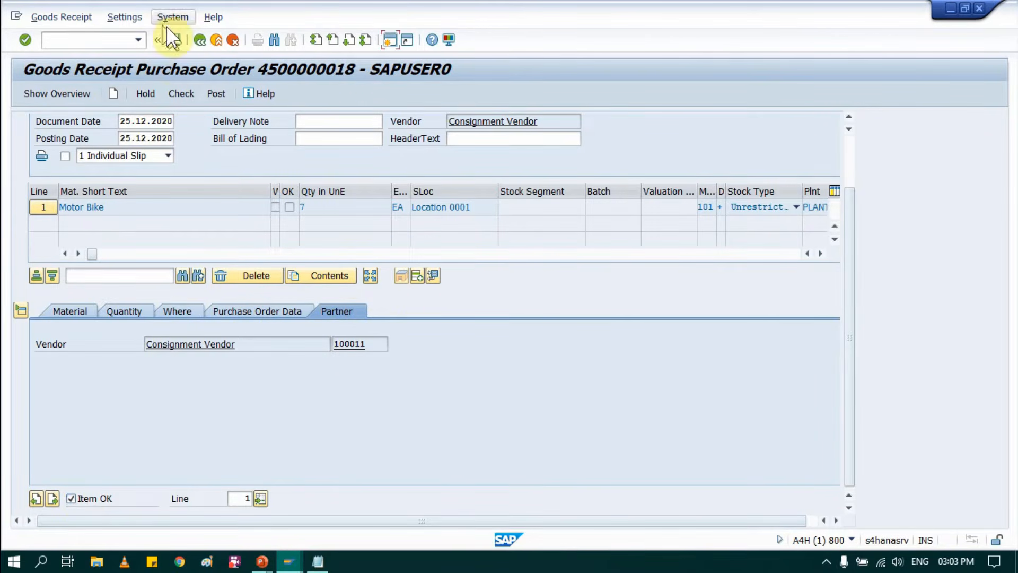
left_click(182, 98)
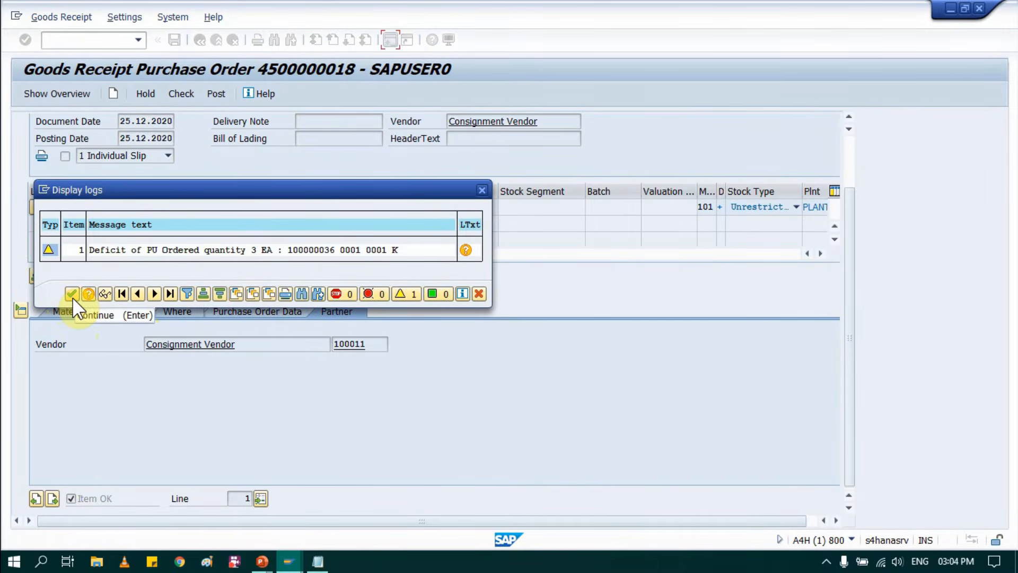
left_click(72, 294)
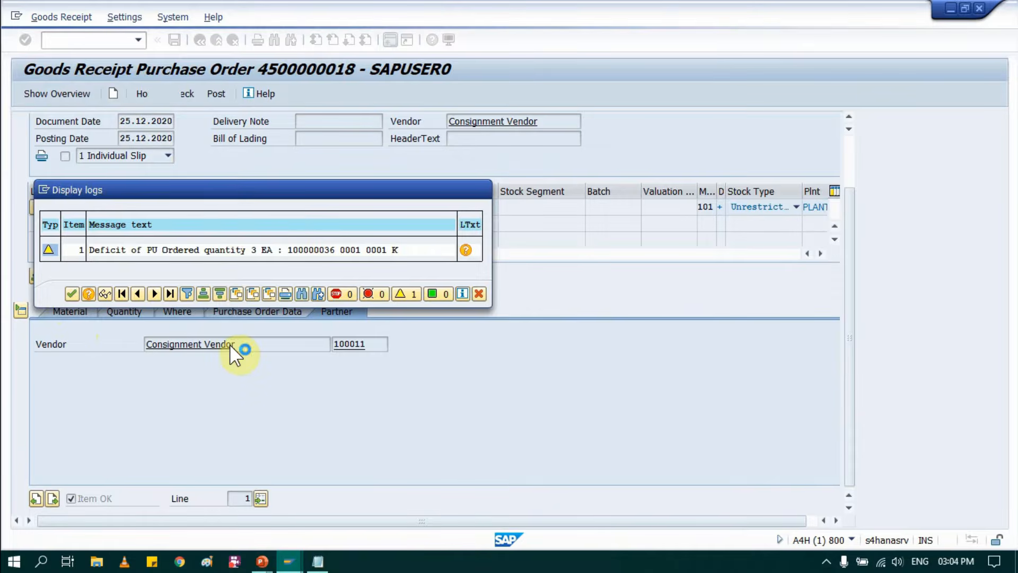
left_click(129, 313)
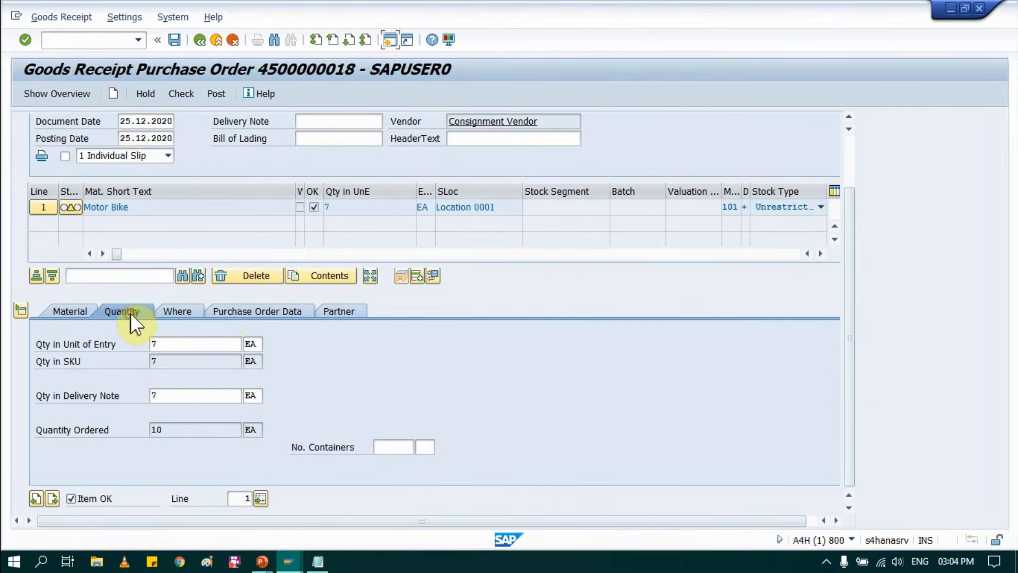
left_click(176, 41)
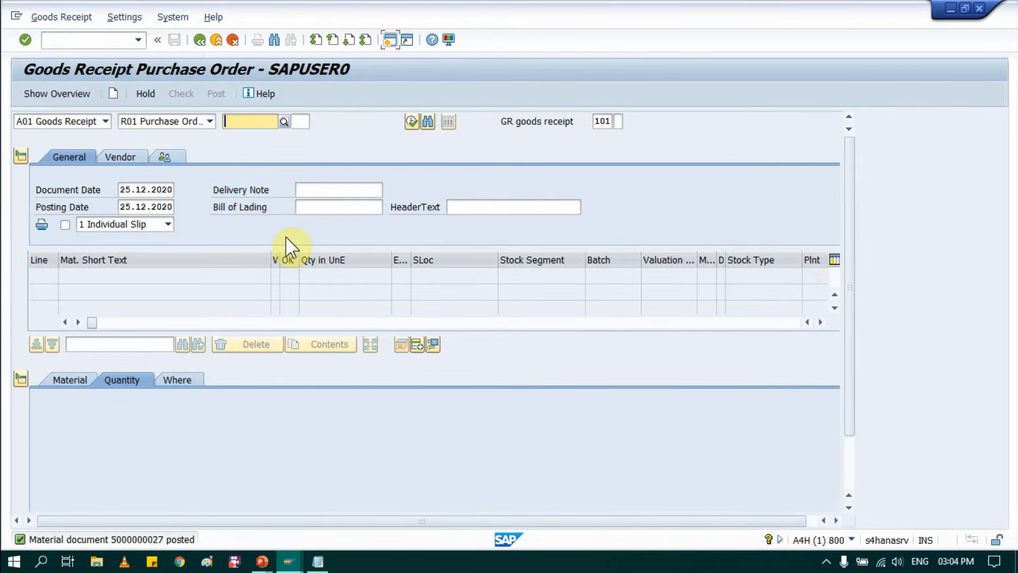
- Switch to the Stock Overview session, refresh it, and examine the unrestricted-use quantity of the vendor consignment stock
key("alt+Tab")
key("Tab")
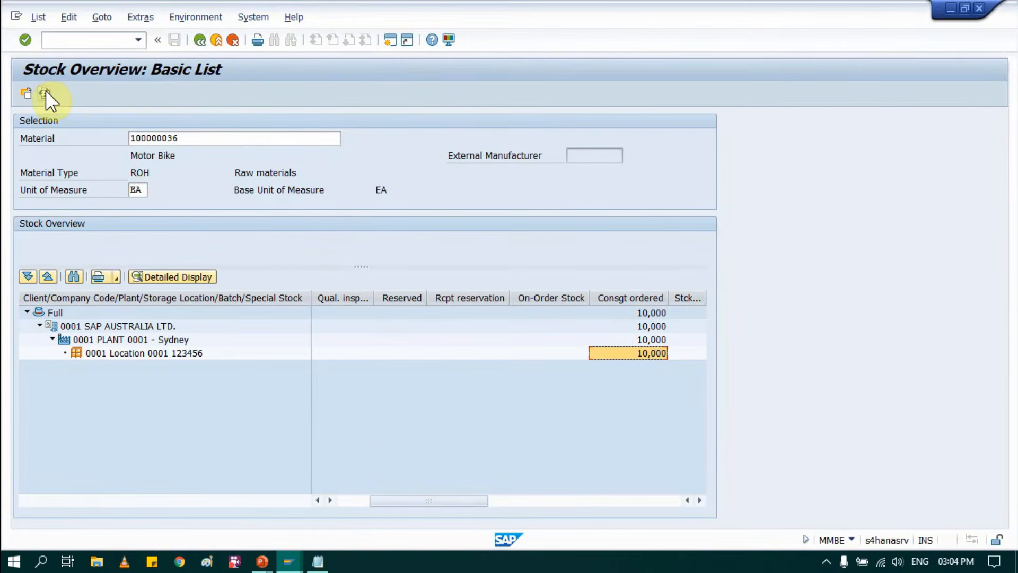
left_click(44, 93)
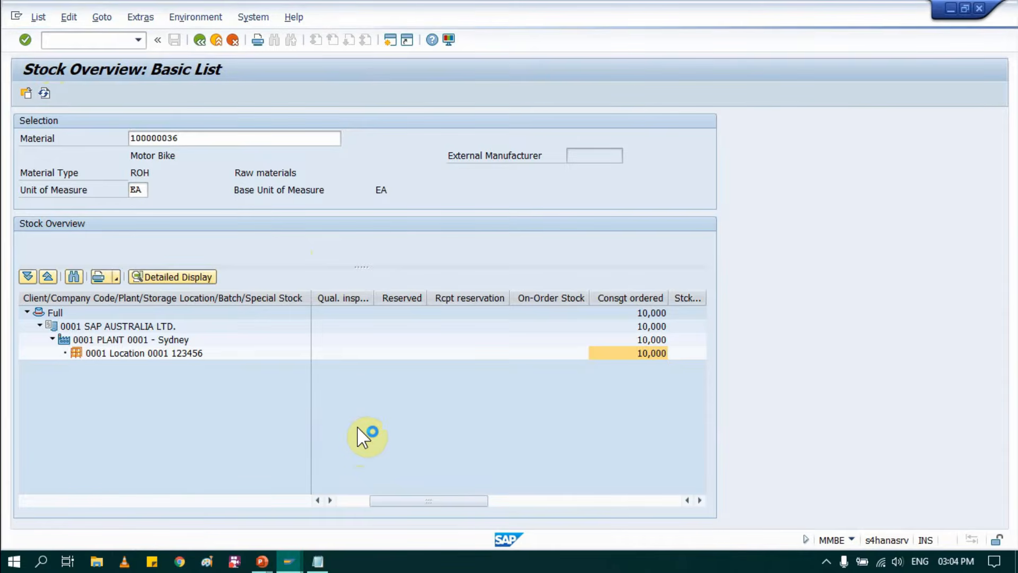
left_click(158, 366)
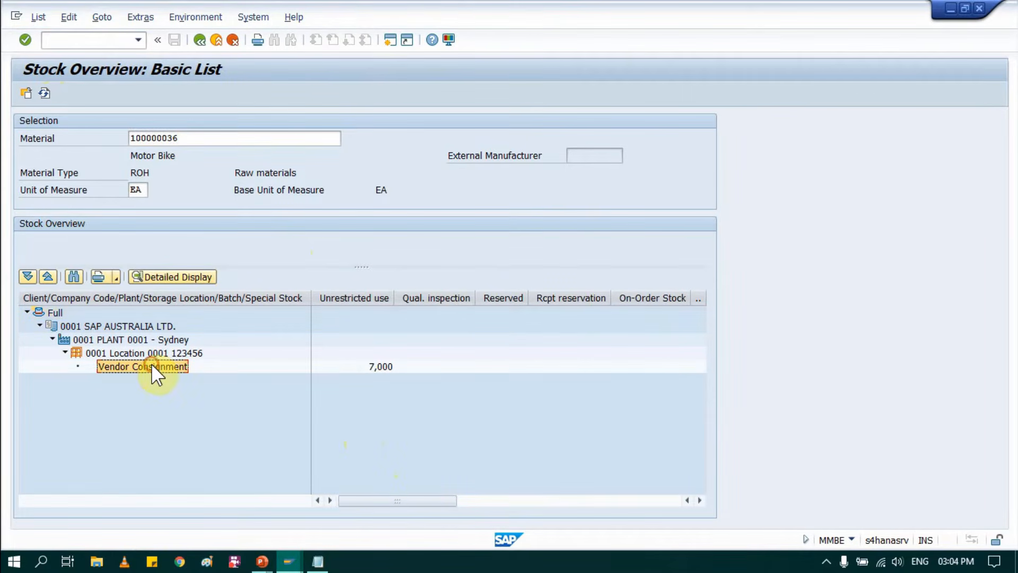
left_click_drag(393, 298, 443, 298)
left_click(375, 366)
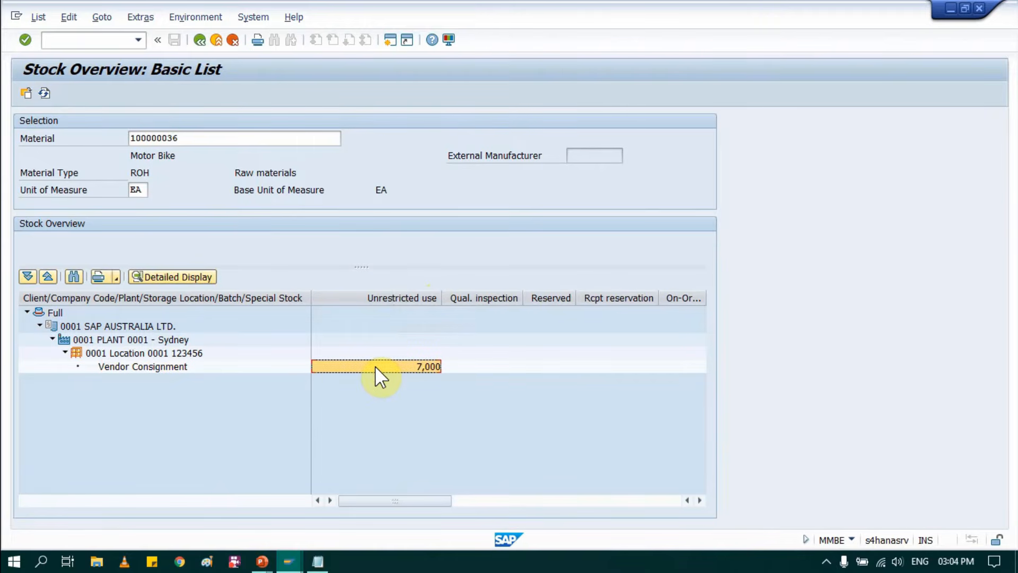
- Compare the stock levels from company code down to vendor consignment, and examine the consignment ordered quantity
left_click(169, 354)
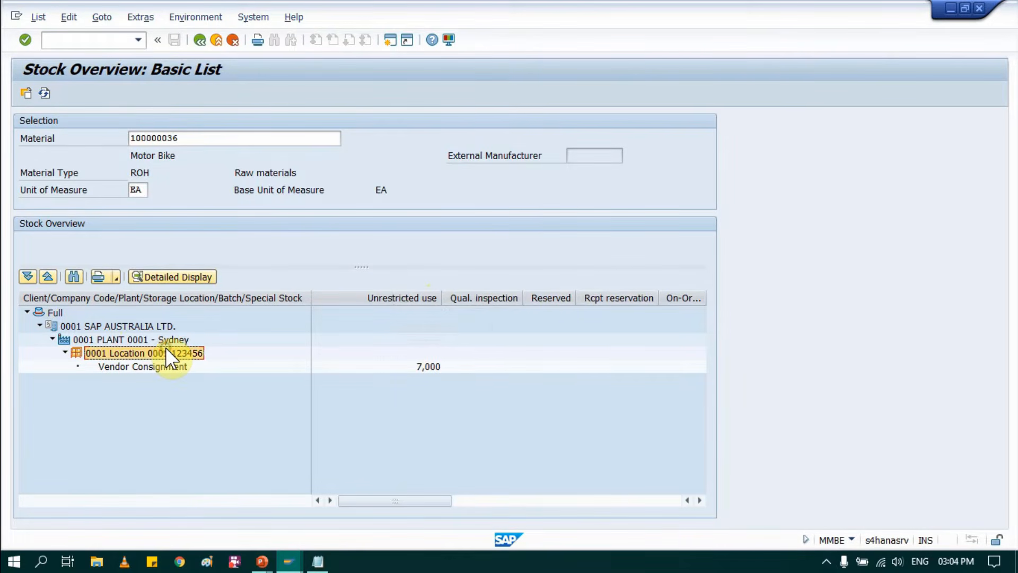
left_click(153, 337)
left_click(138, 328)
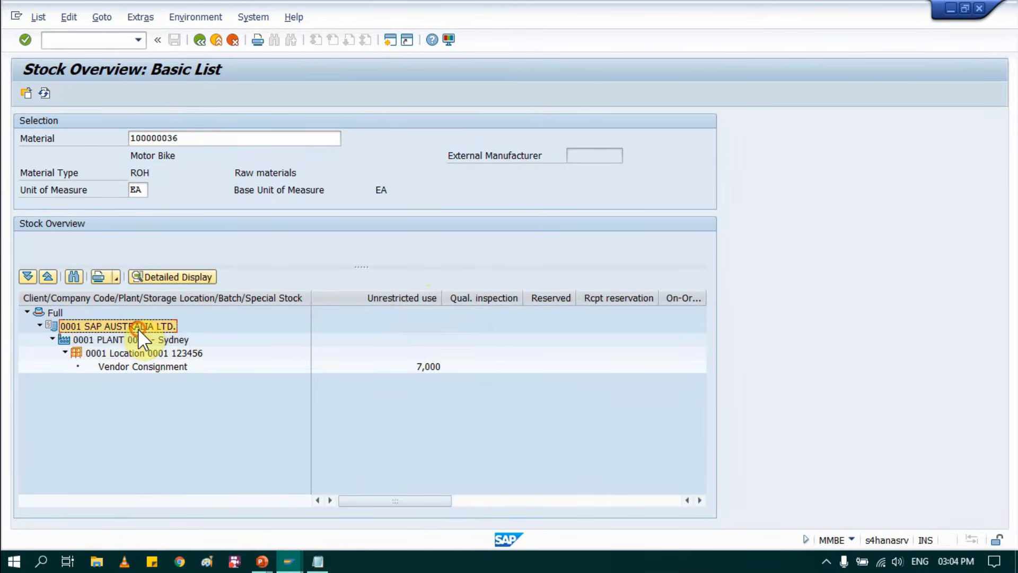
left_click(147, 353)
left_click(149, 368)
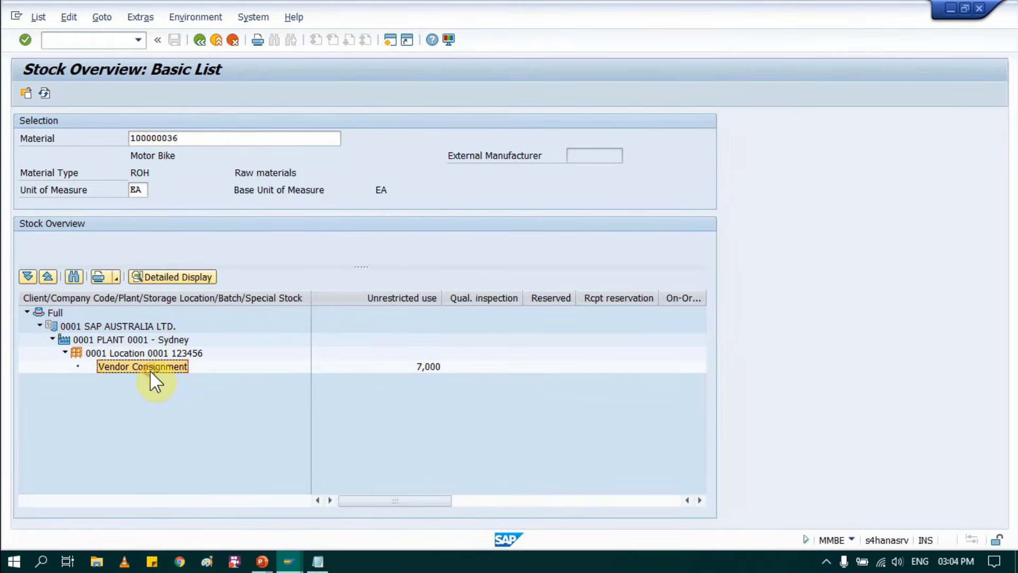
left_click(411, 367)
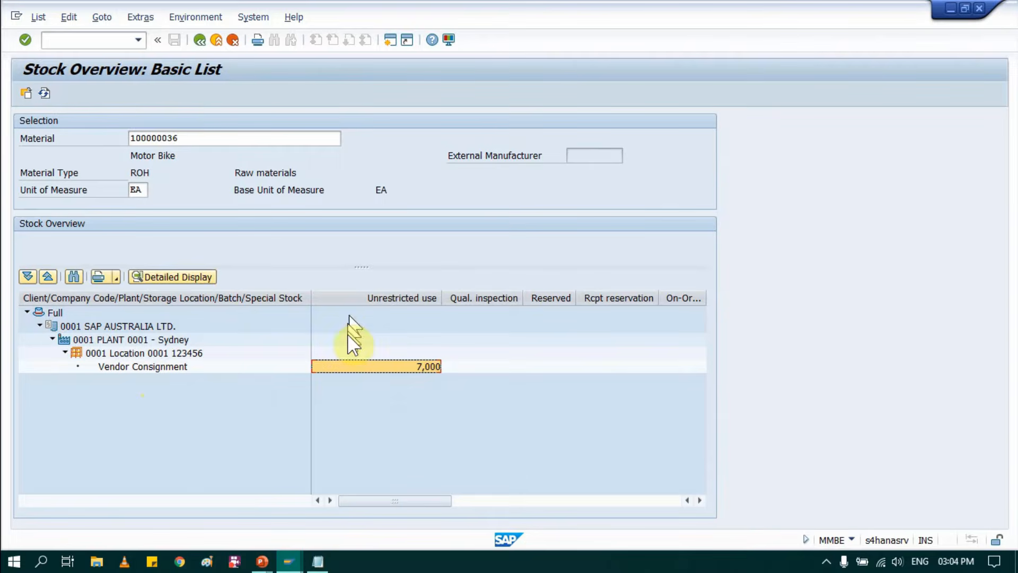
left_click_drag(410, 501, 281, 505)
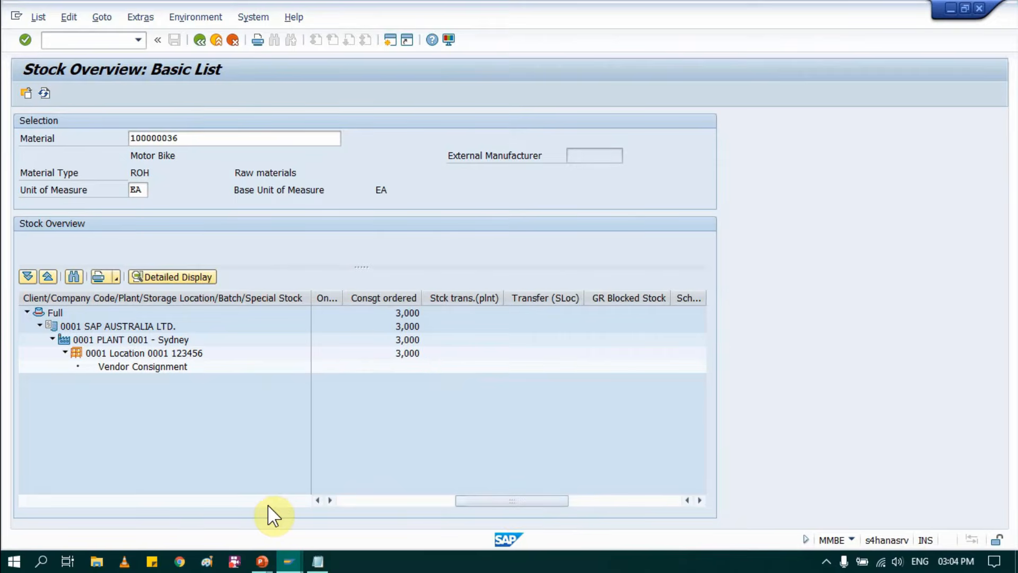
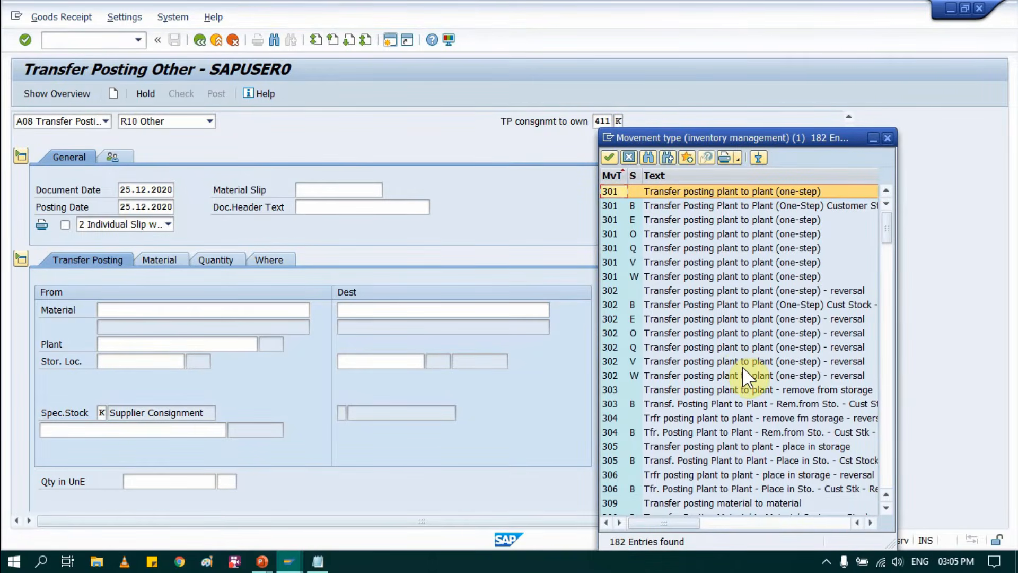
- Choose movement type 411 K, Transfer posting consignment to own, from the list of movement types
scroll(743, 367, "down", 6)
scroll(742, 367, "down", 20)
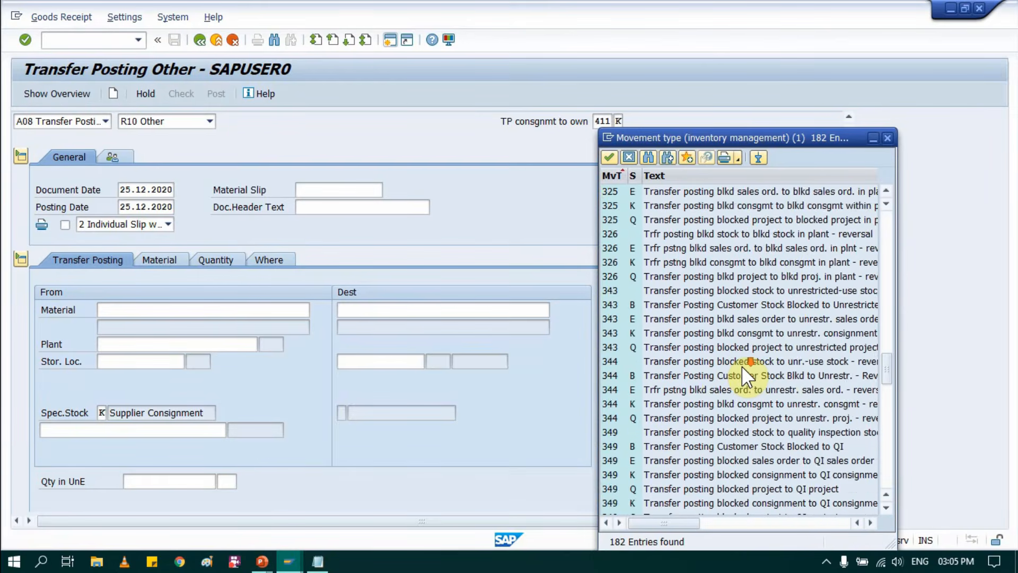
scroll(742, 365, "up", 2)
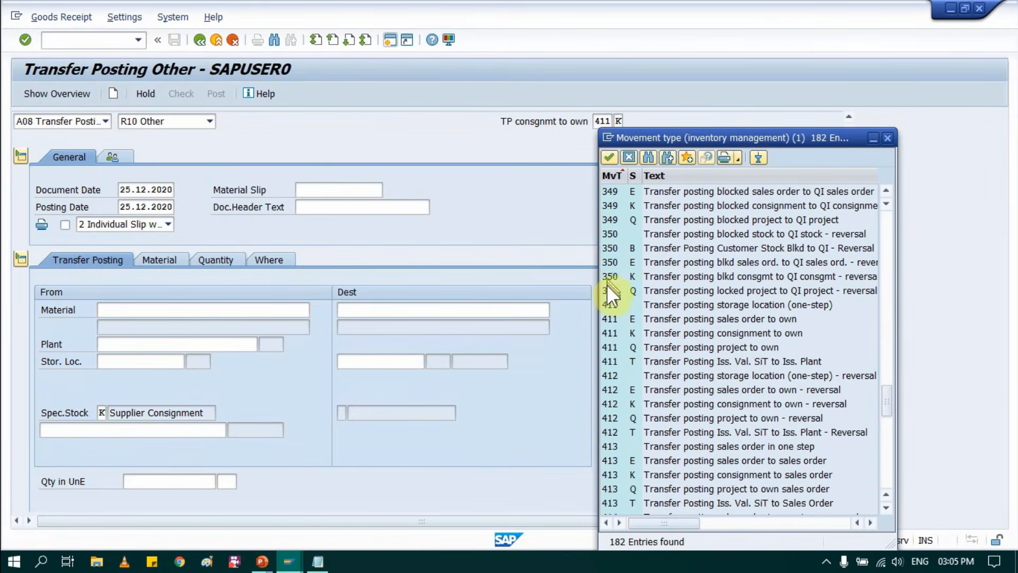
left_click(679, 307)
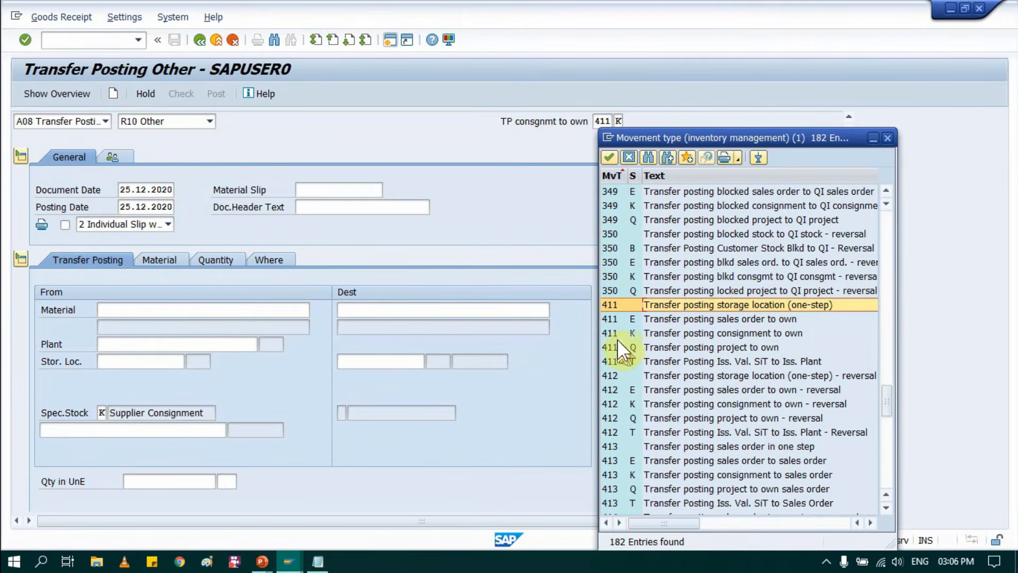
left_click(674, 333)
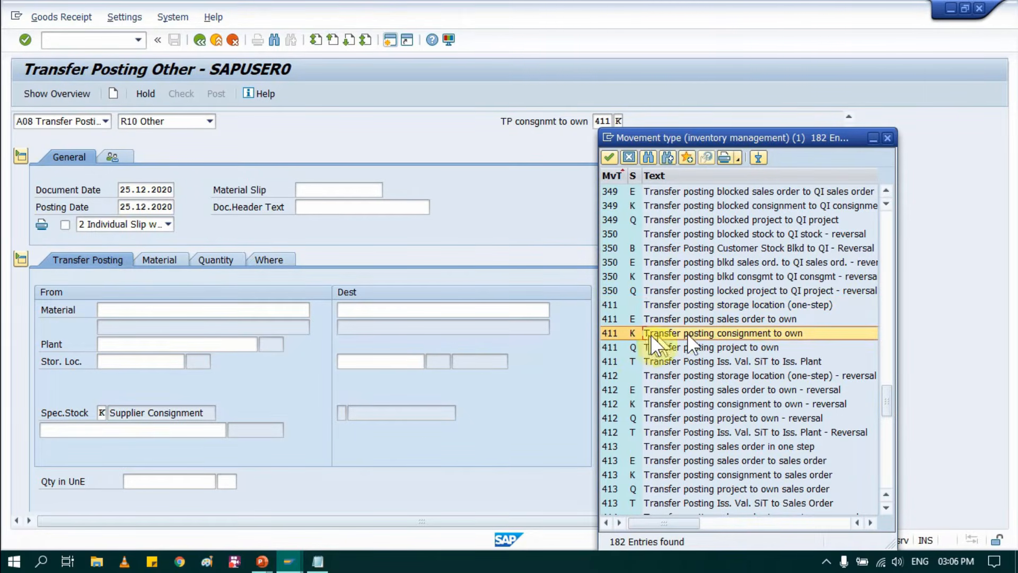
double_click(778, 333)
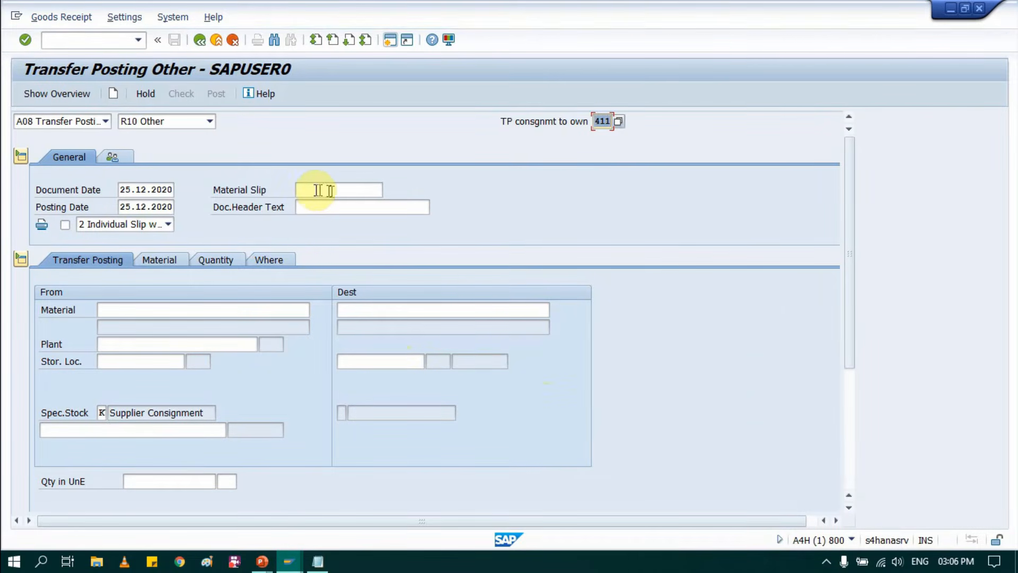
- Enter material 100000036, plant 0001 and storage location 0001 as the source of the transfer posting
left_click(121, 311)
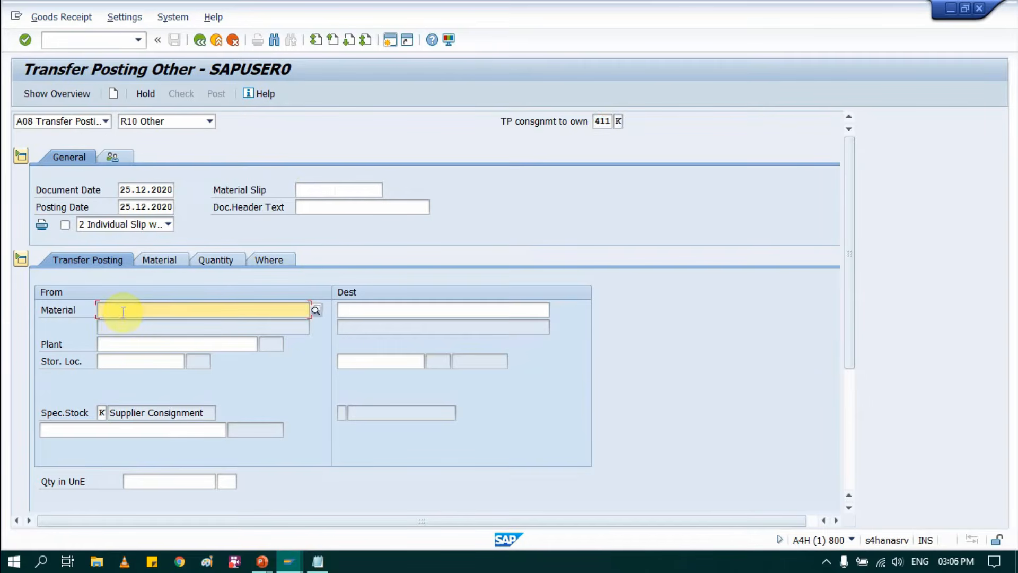
left_click(124, 323)
key("BackSpace")
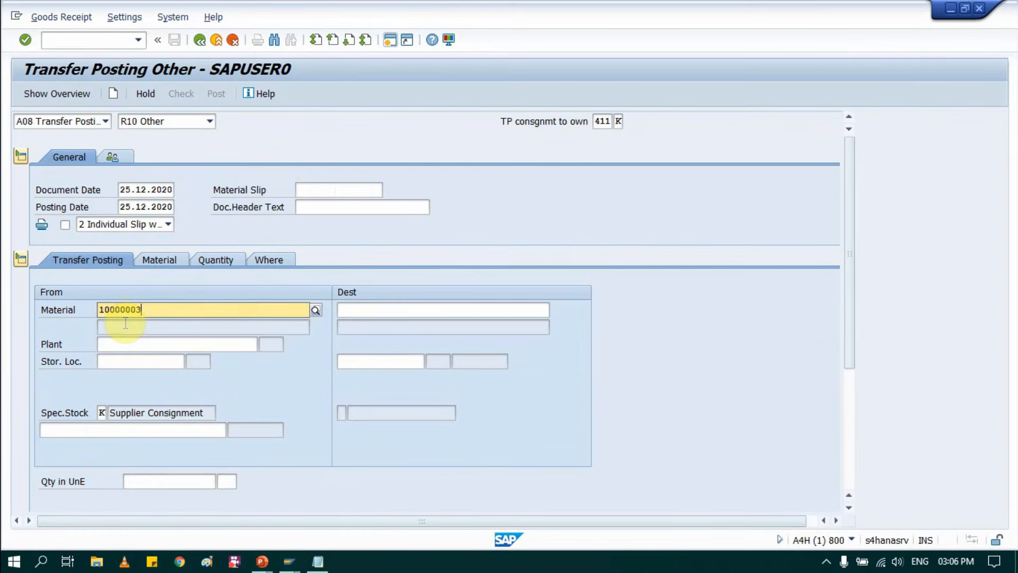
type("6")
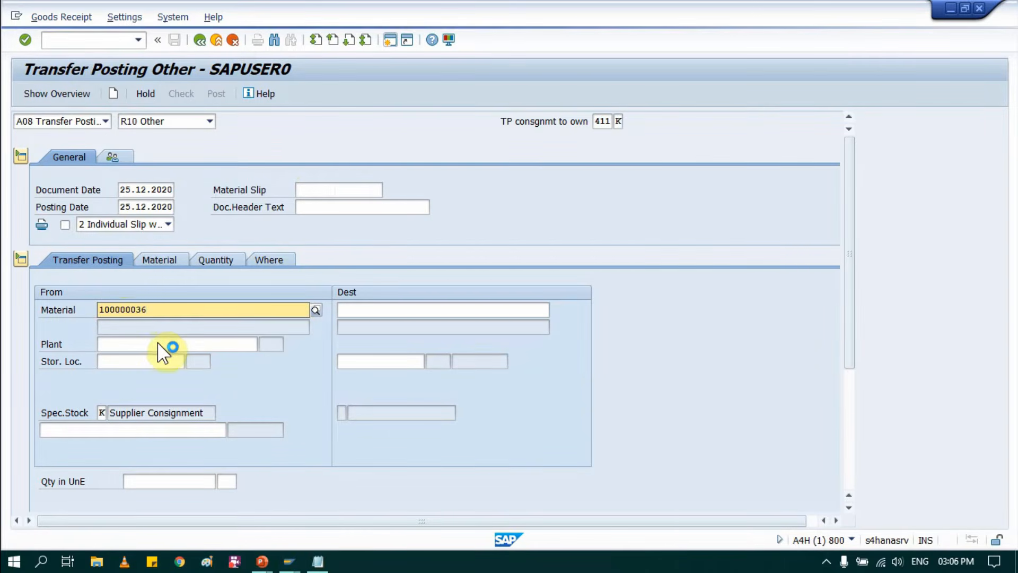
left_click(159, 345)
left_click(154, 345)
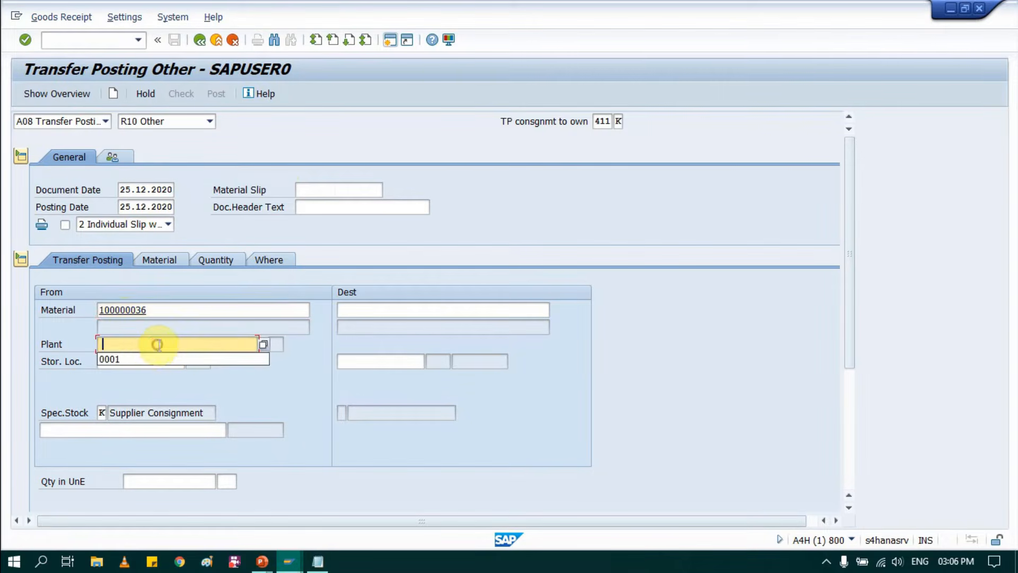
left_click(144, 363)
left_click(143, 364)
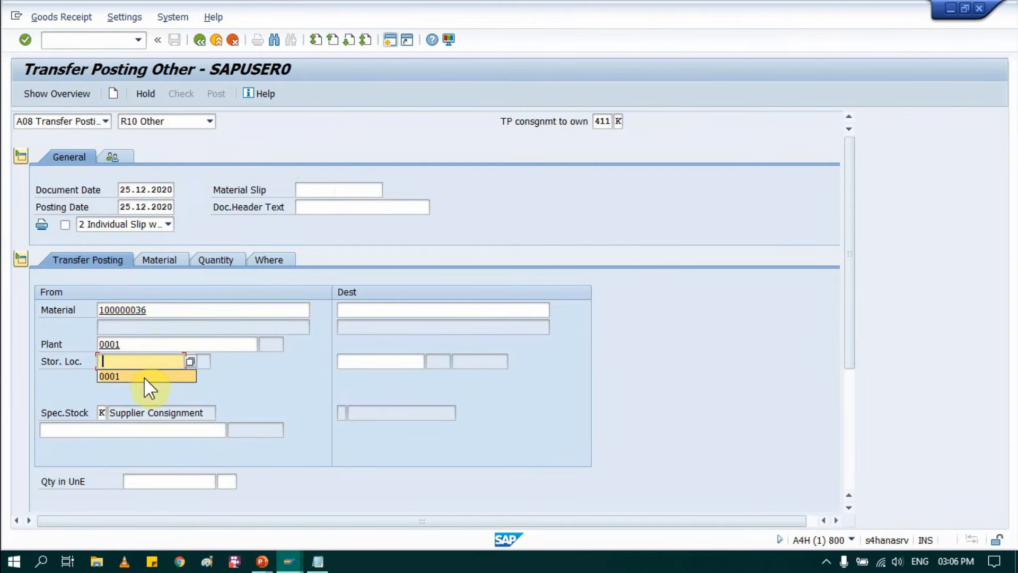
left_click(145, 376)
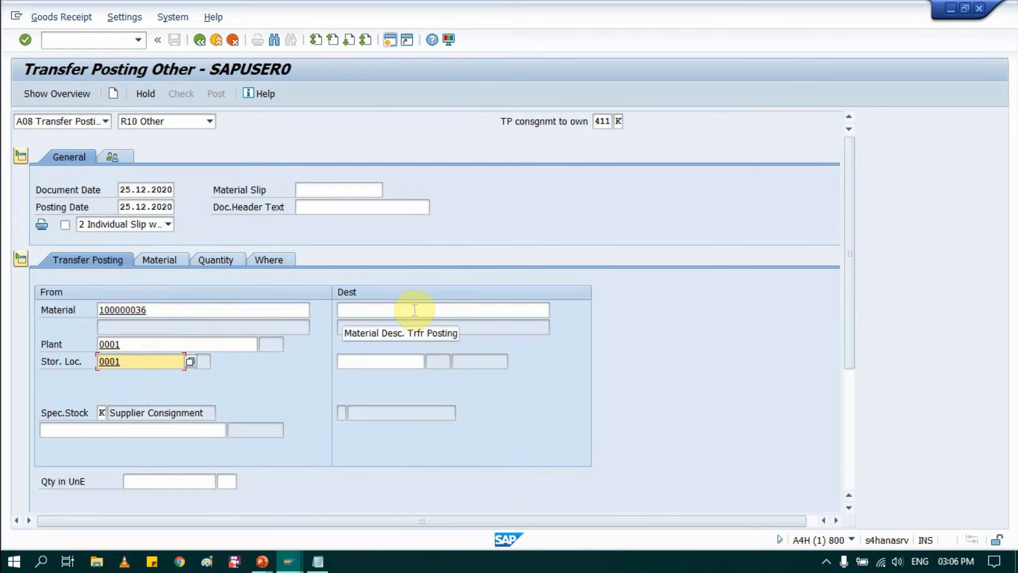
- Enter 100000036 in the item's material details, and return to the transfer posting's source and destination data
left_click(160, 259)
left_click(175, 291)
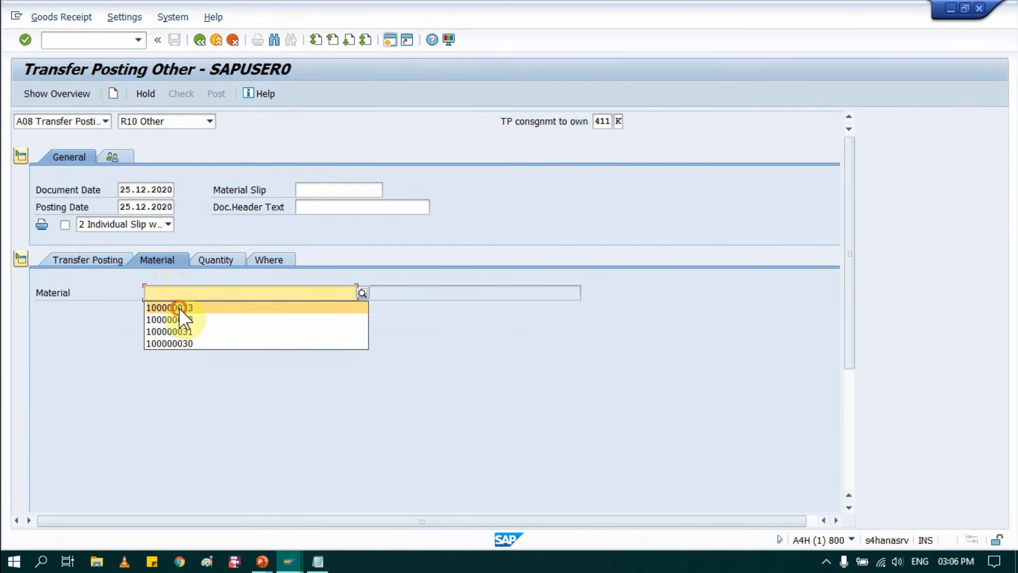
left_click(180, 307)
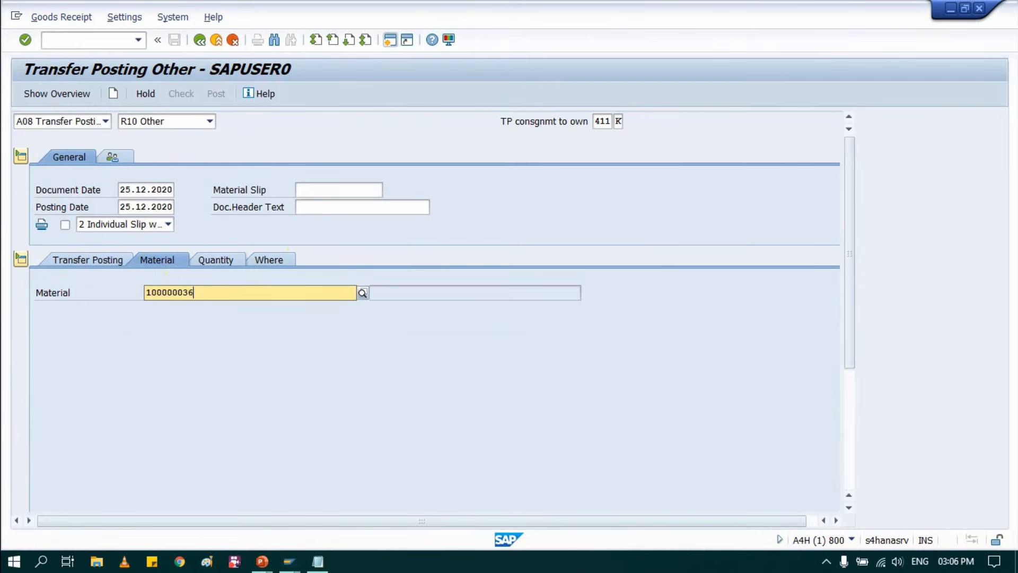
key("Return")
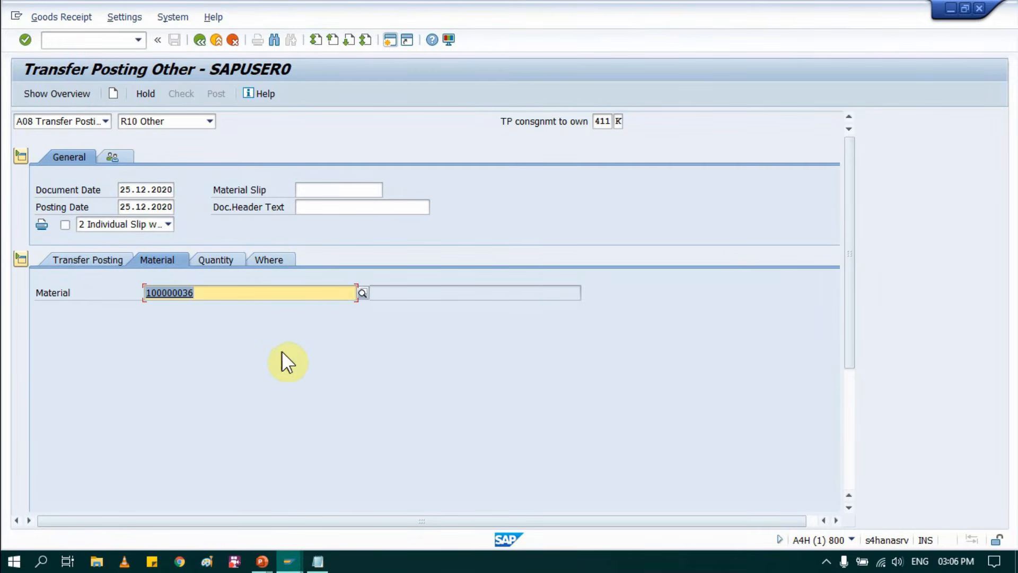
left_click(90, 261)
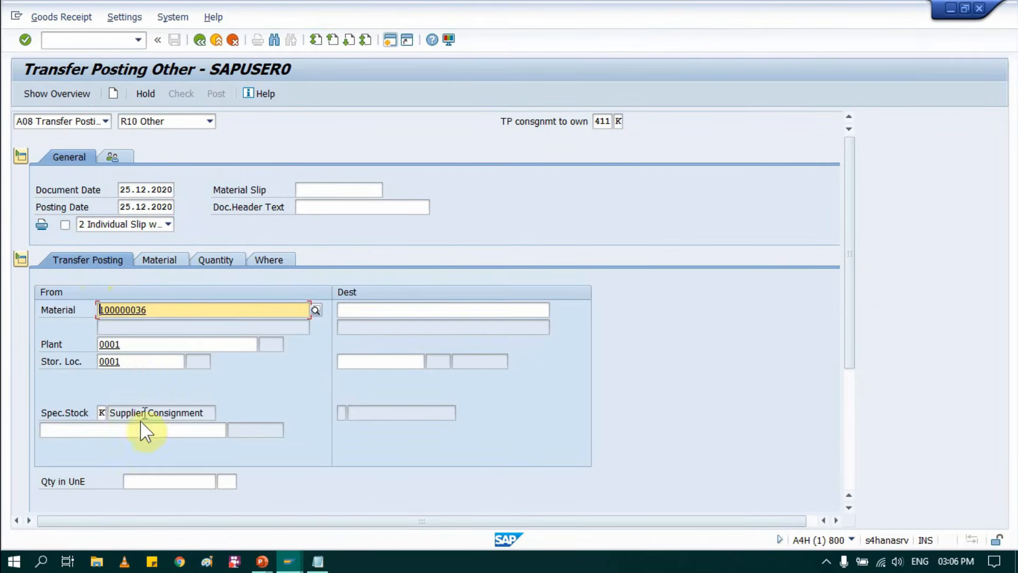
left_click(349, 311)
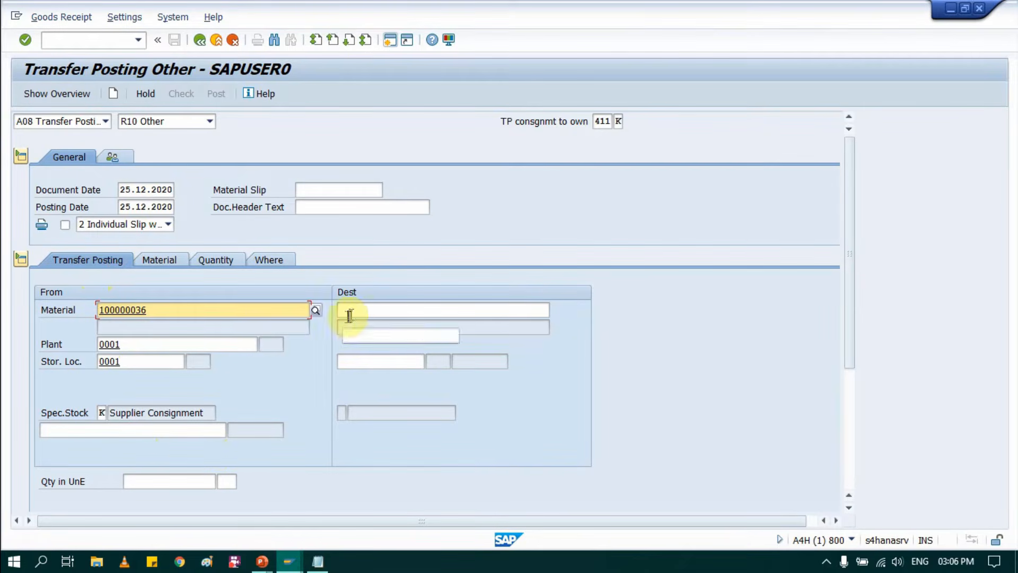
- Set the quantity in unit of entry to 1 EA and display the item's movement type and location details
left_click(217, 257)
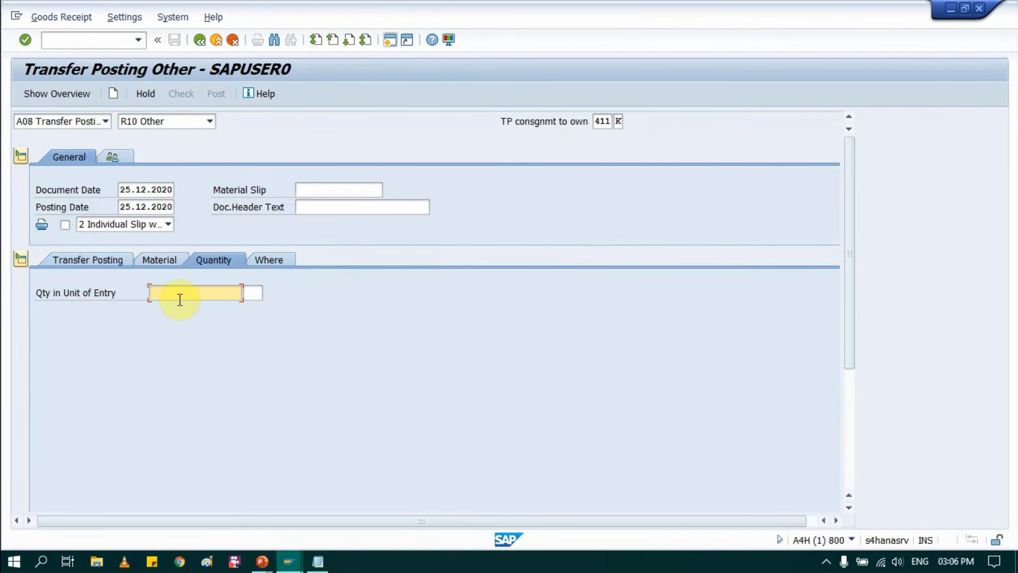
type("1")
key("Tab")
type("EA")
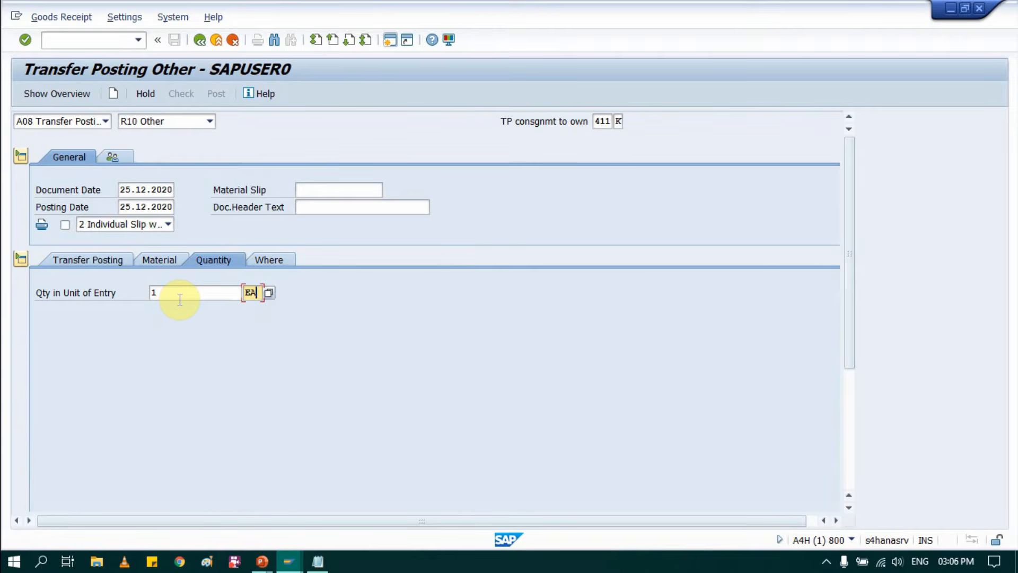
key("Return")
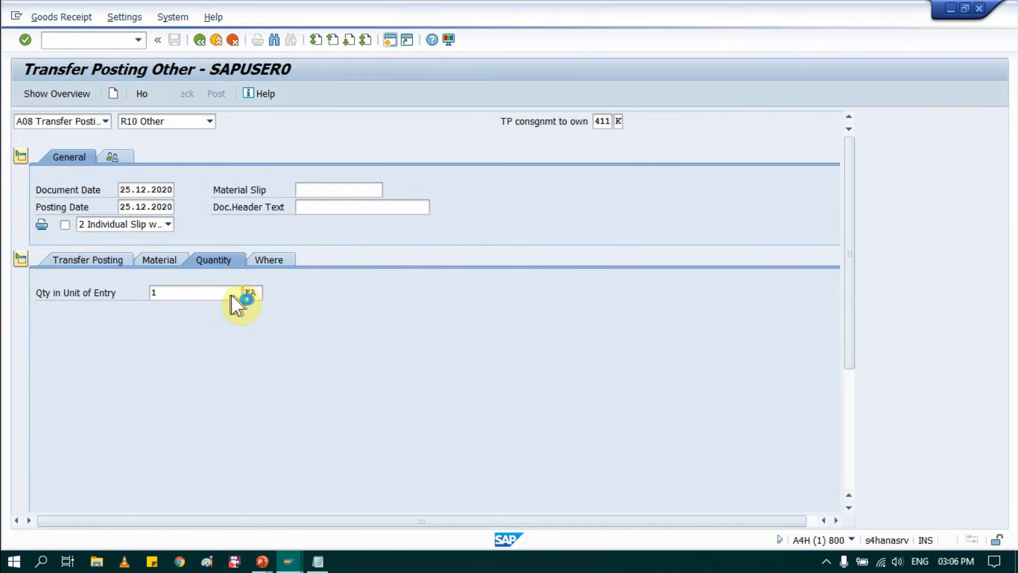
left_click(274, 258)
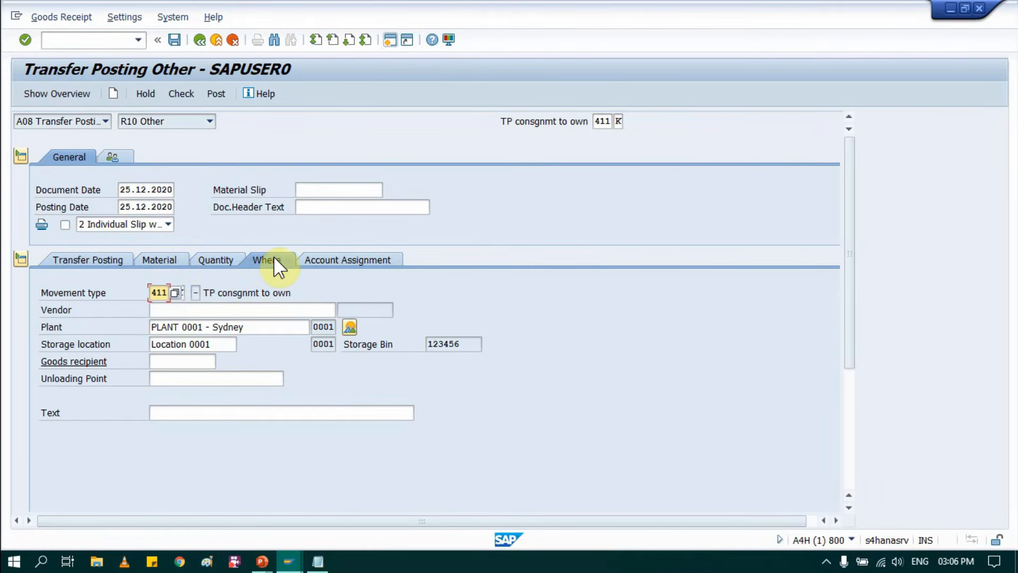
- Enter the consignment vendor's number in the item's location details, and return to the transfer posting's source and destination data
left_click(186, 310)
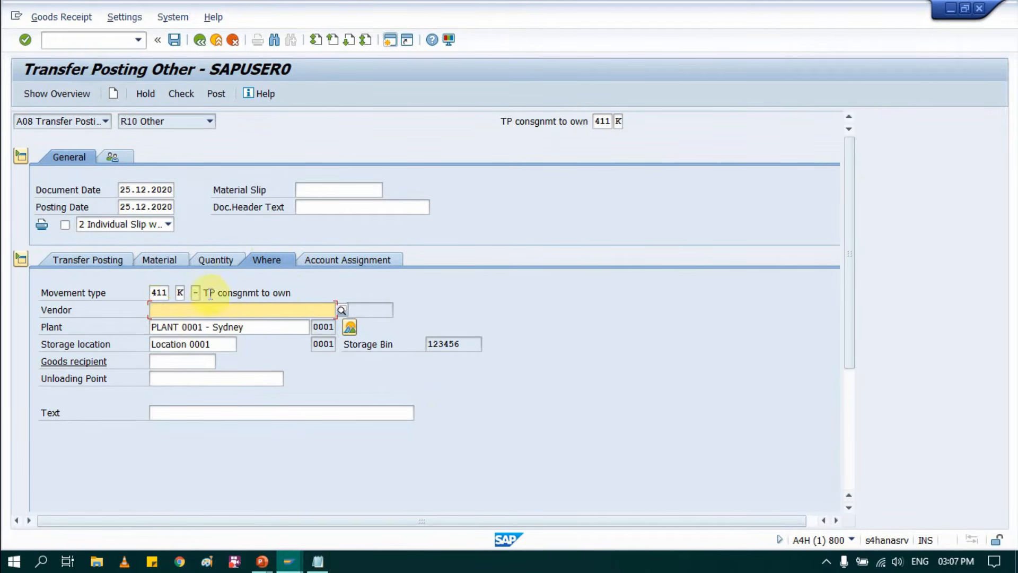
left_click(171, 310)
left_click(176, 322)
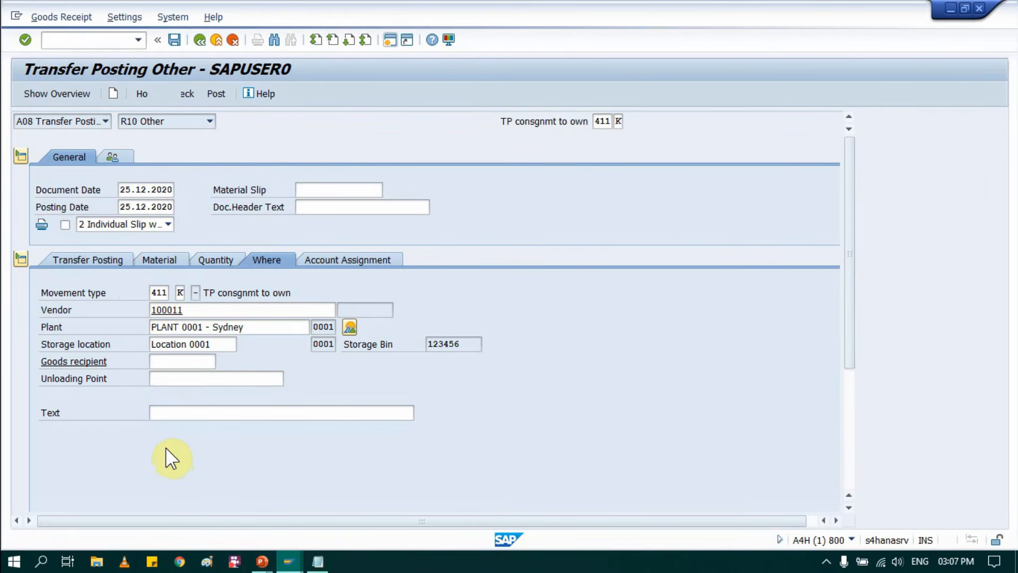
key("Return")
left_click(84, 258)
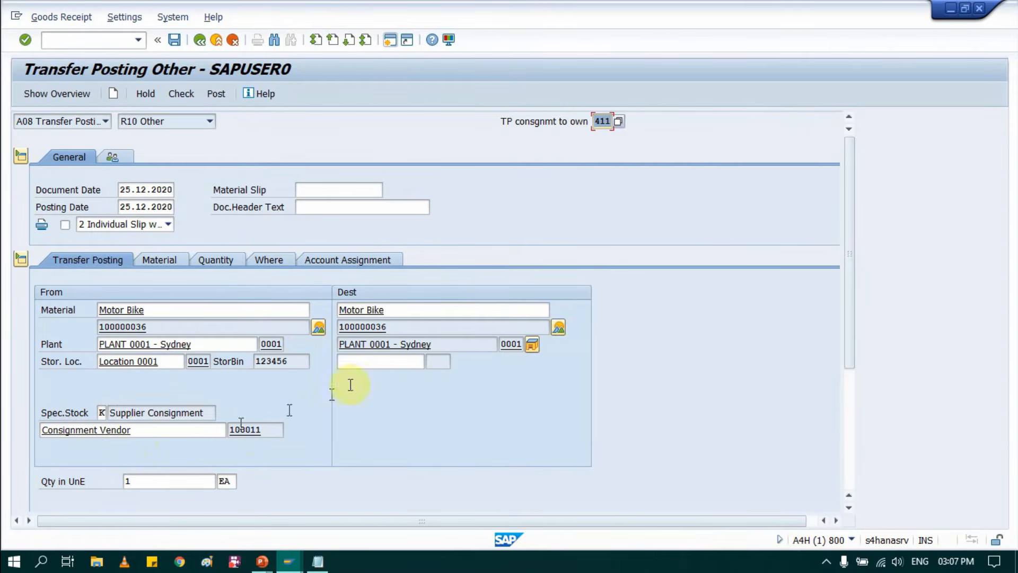
- Set the destination storage location of the transfer posting to 0001
left_click(369, 359)
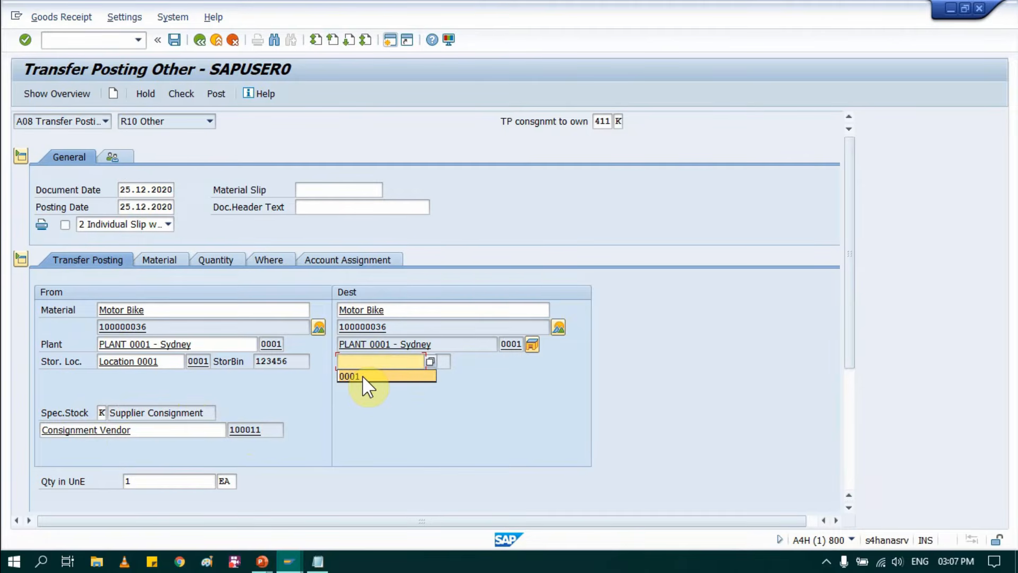
left_click(362, 375)
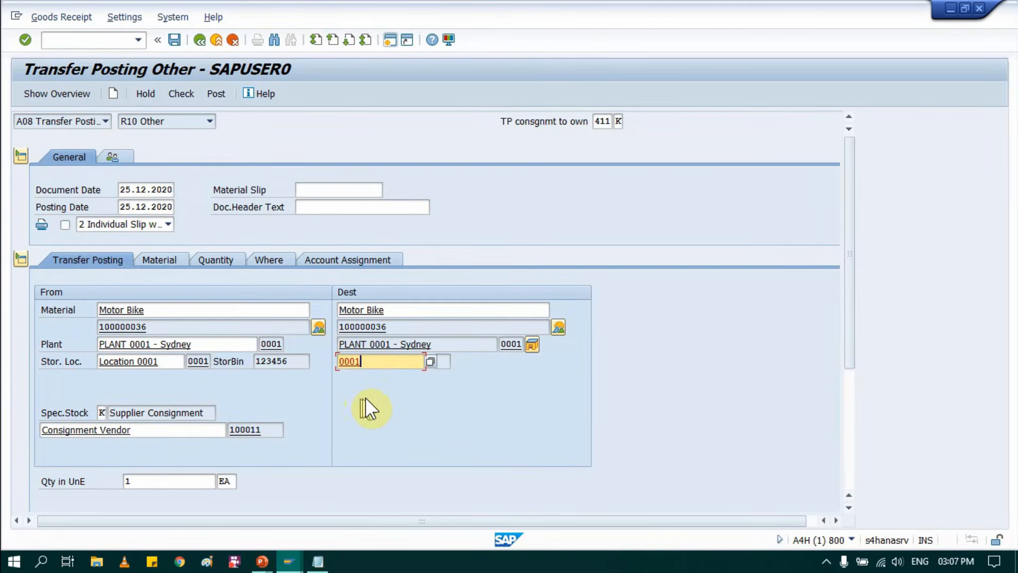
key("Return")
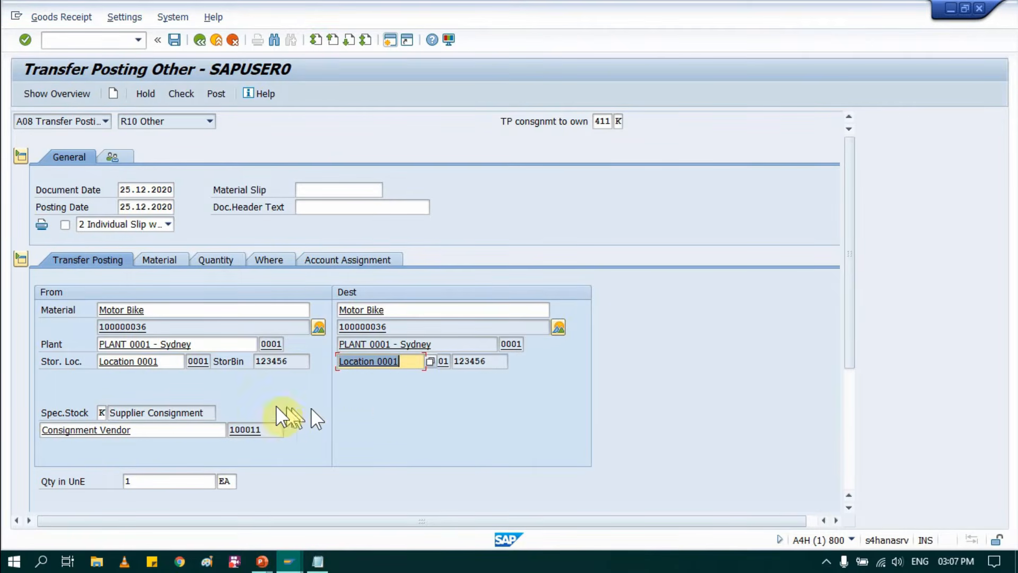
- Check the transfer posting document and post it
scroll(215, 403, "down", 5)
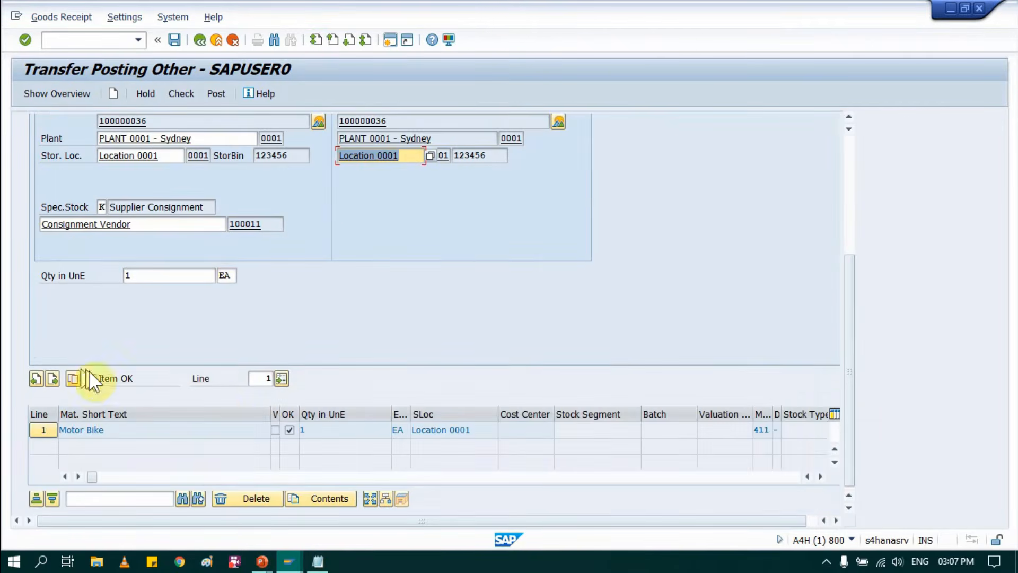
scroll(294, 204, "up", 5)
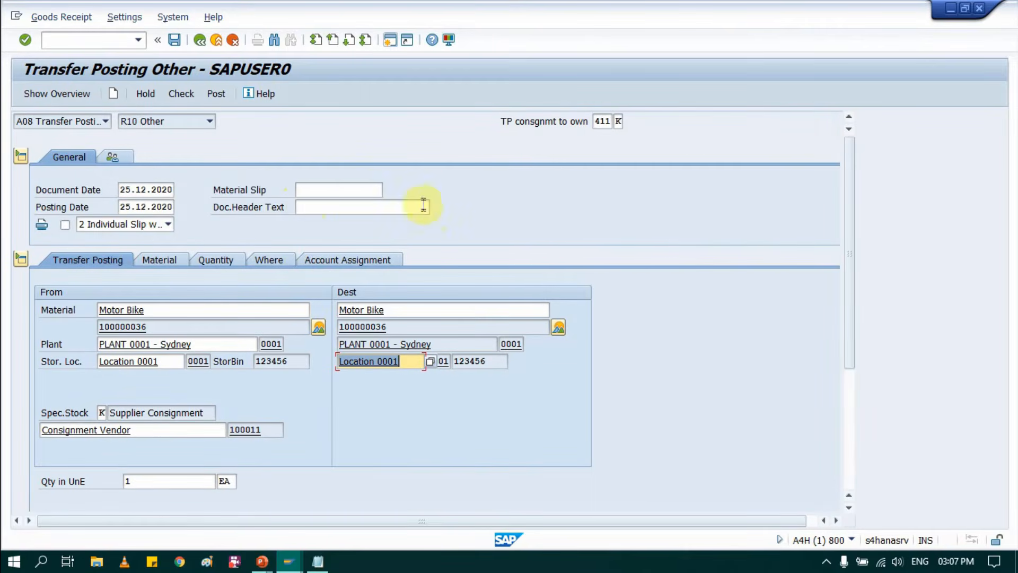
left_click(175, 94)
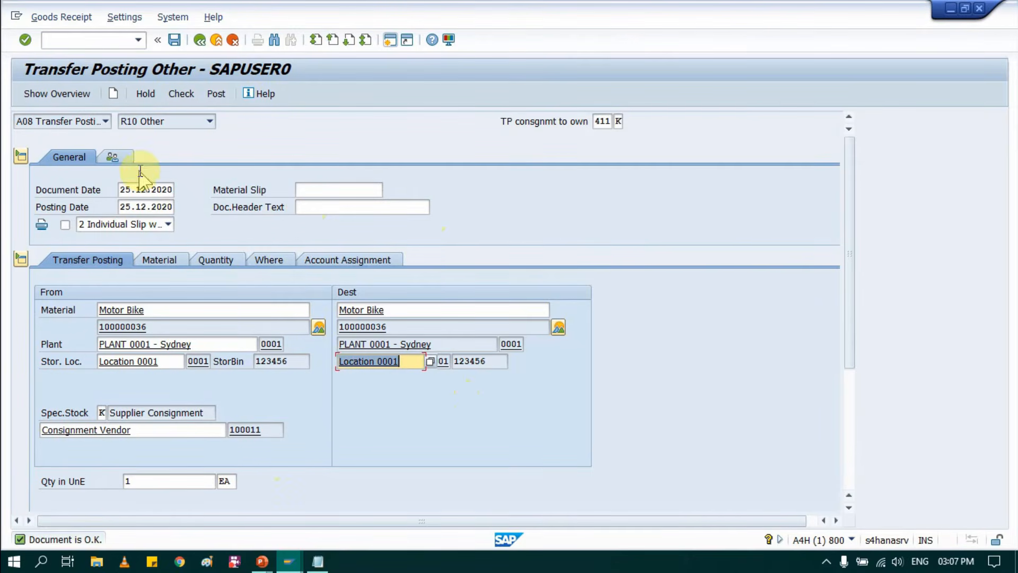
left_click(172, 41)
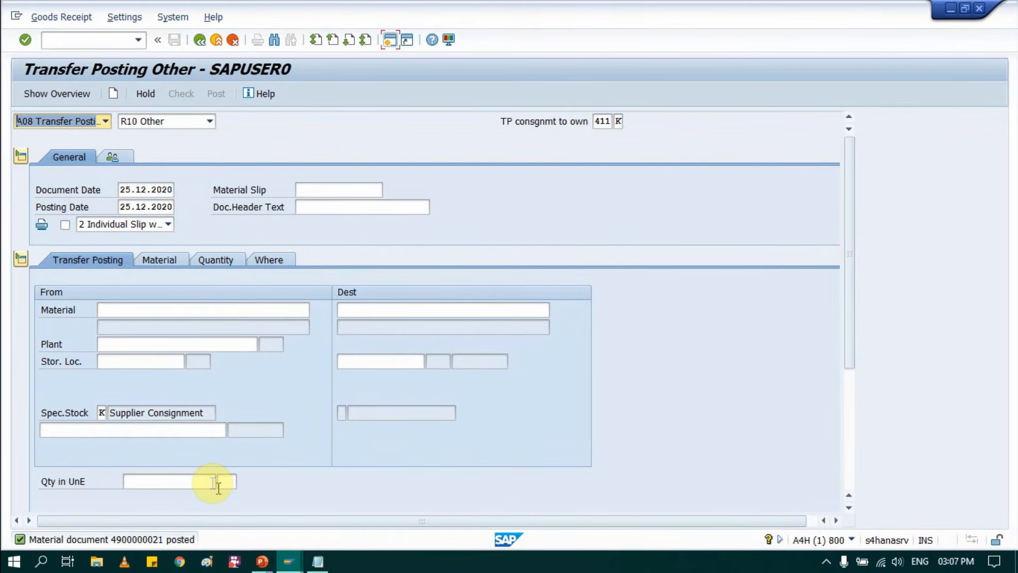
- Switch to the PowerPoint slide show and reveal the process stage that follows Transfer Posting
key("alt+Tab")
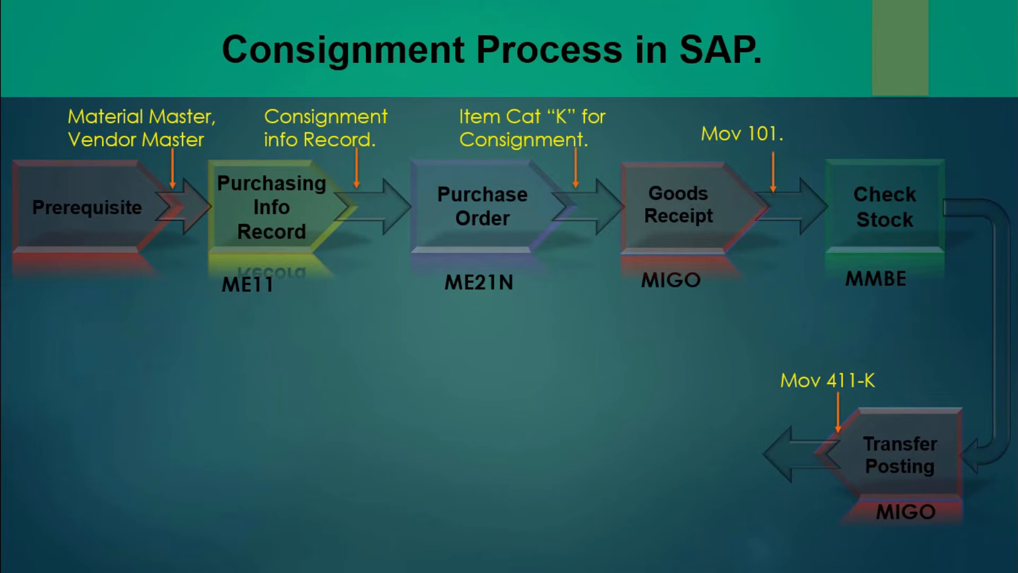
key("Right")
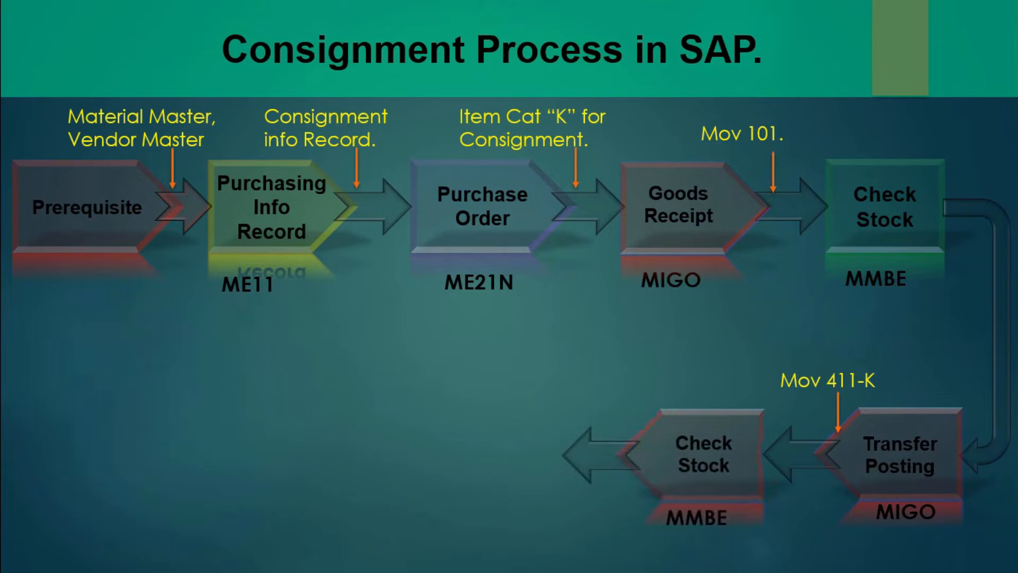
- Switch to the SAP stock overview, refresh it for material 100000036, and examine the unrestricted-use stock of storage location 0001 and vendor consignment
key("alt+Tab")
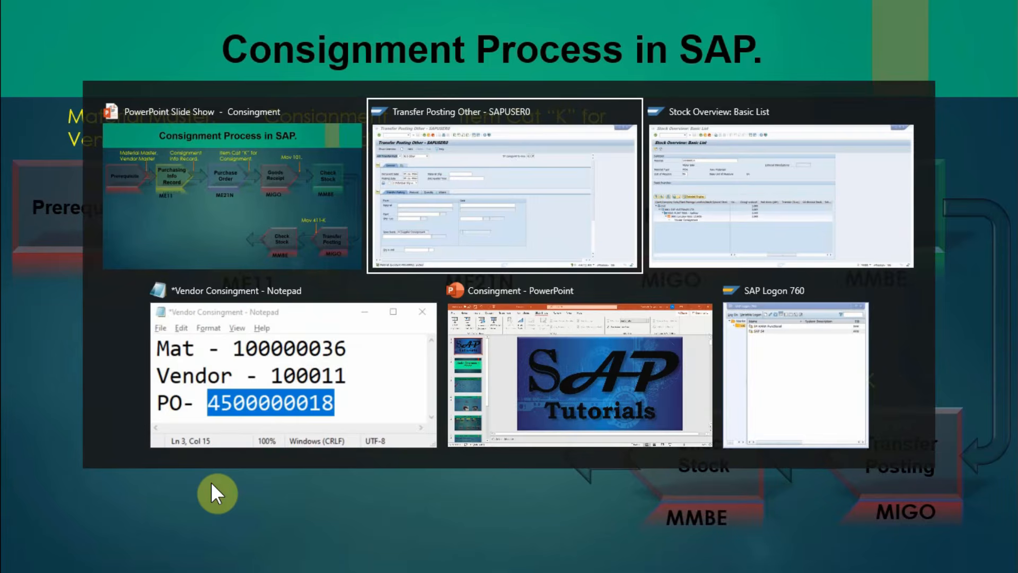
key("alt+Tab")
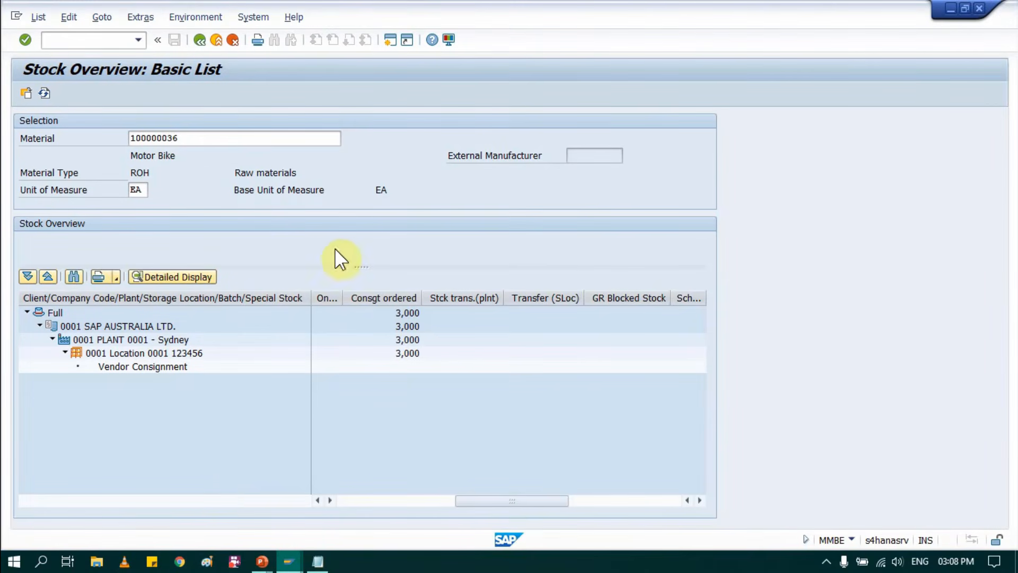
left_click_drag(517, 501, 321, 500)
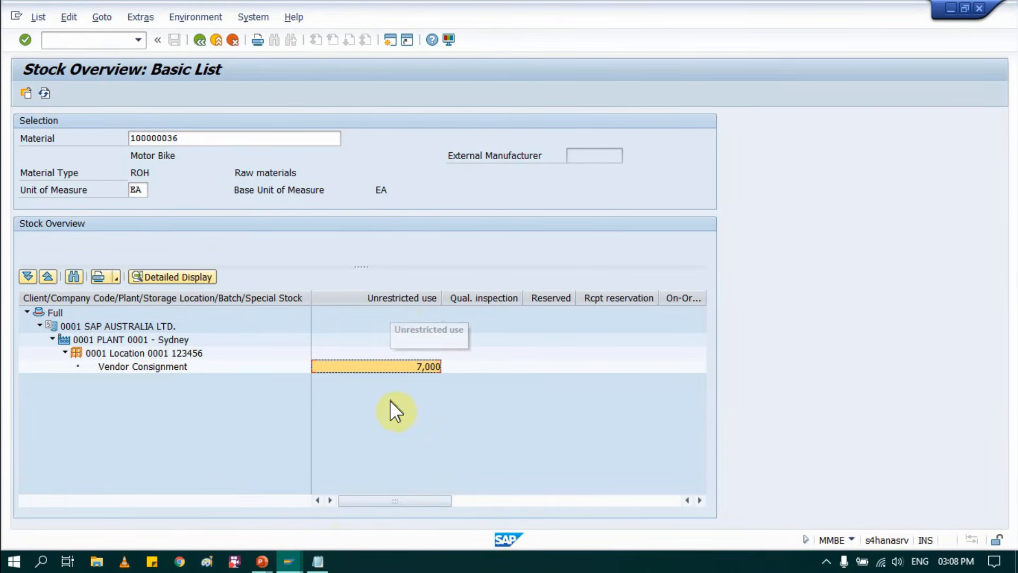
left_click(403, 441)
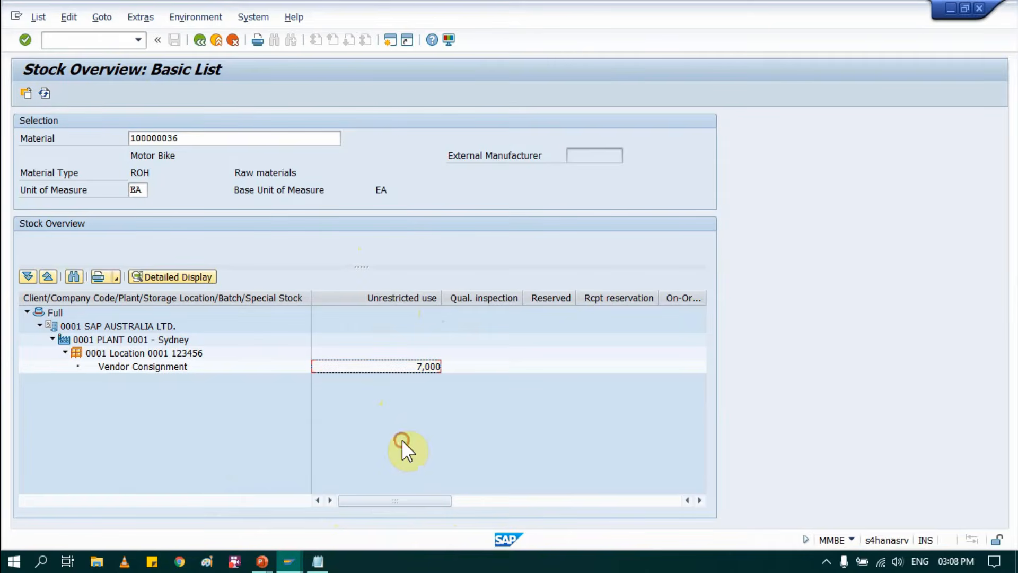
left_click(42, 93)
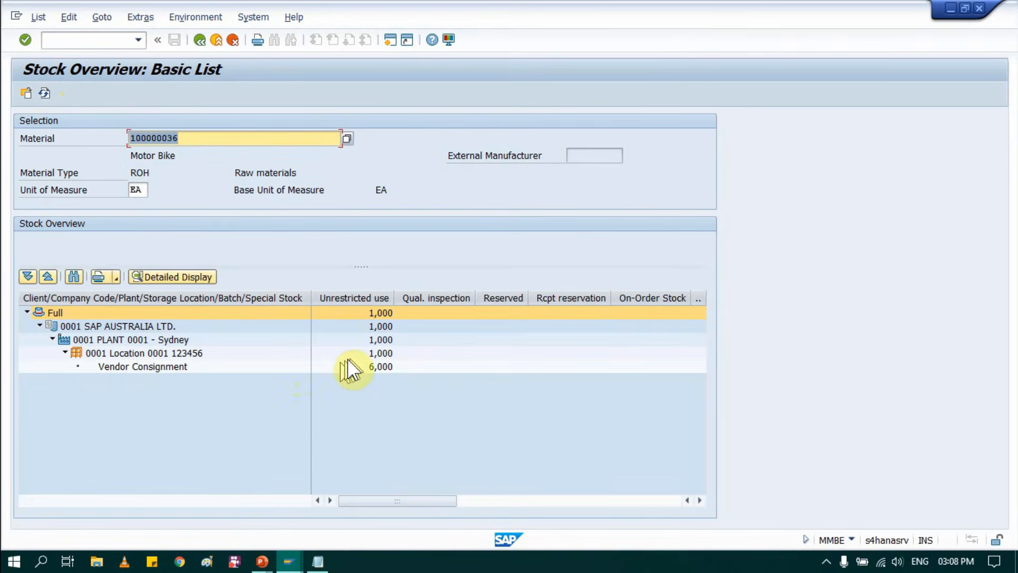
left_click(378, 355)
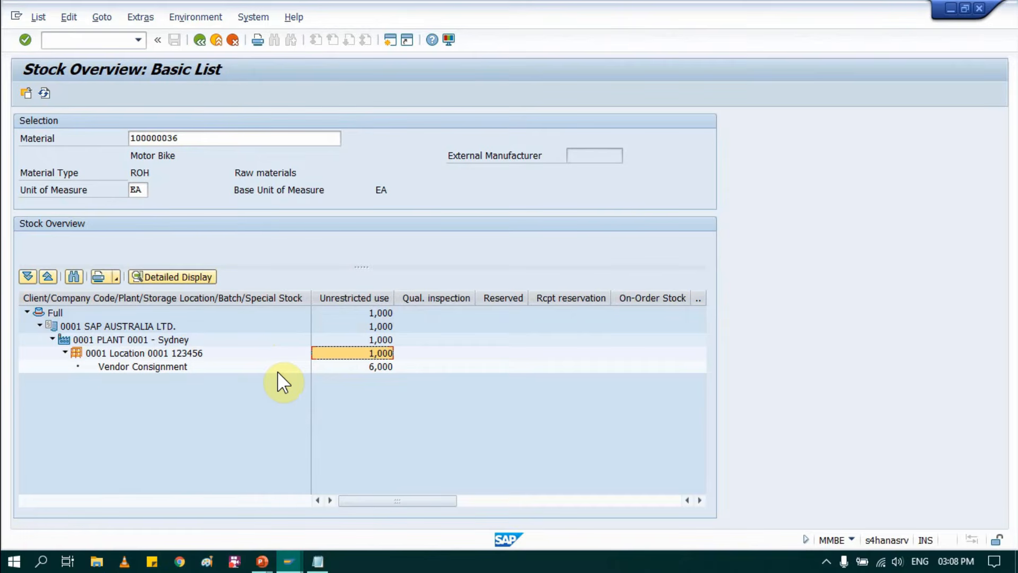
- Switch to the PowerPoint slide show and reveal the Settlement stage of the consignment process
key("alt+Tab")
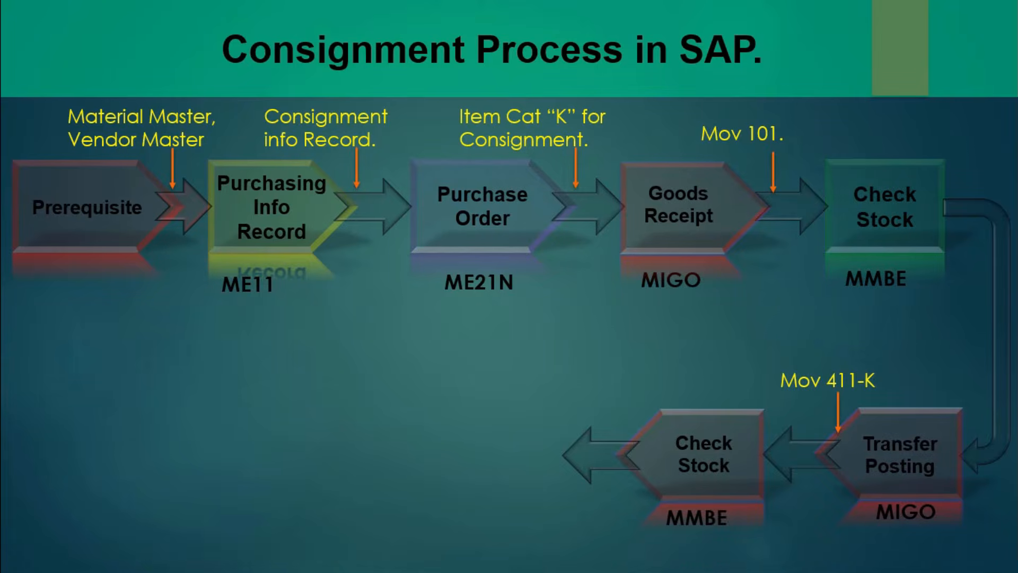
key("Left")
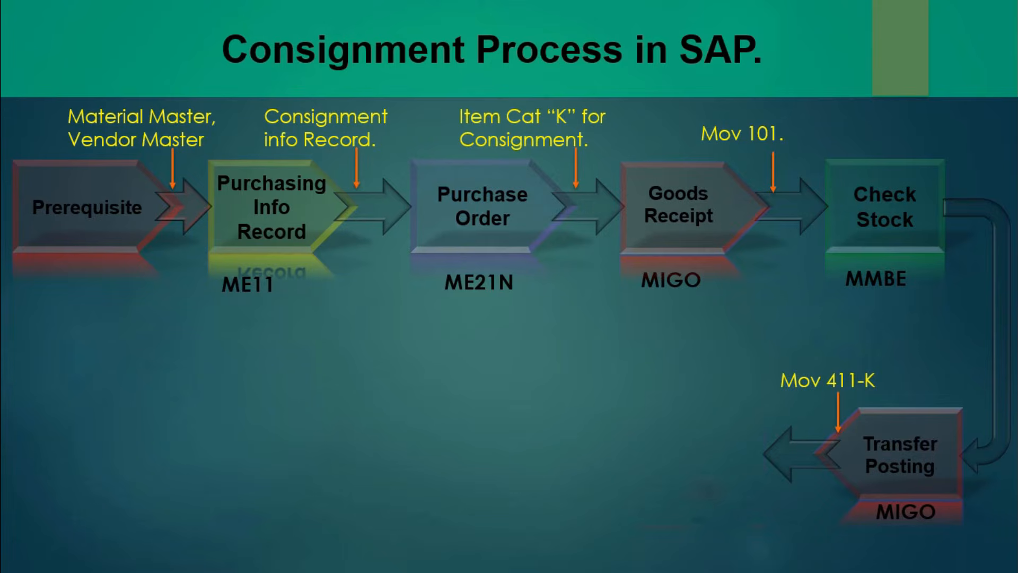
key("Right")
key("Right")
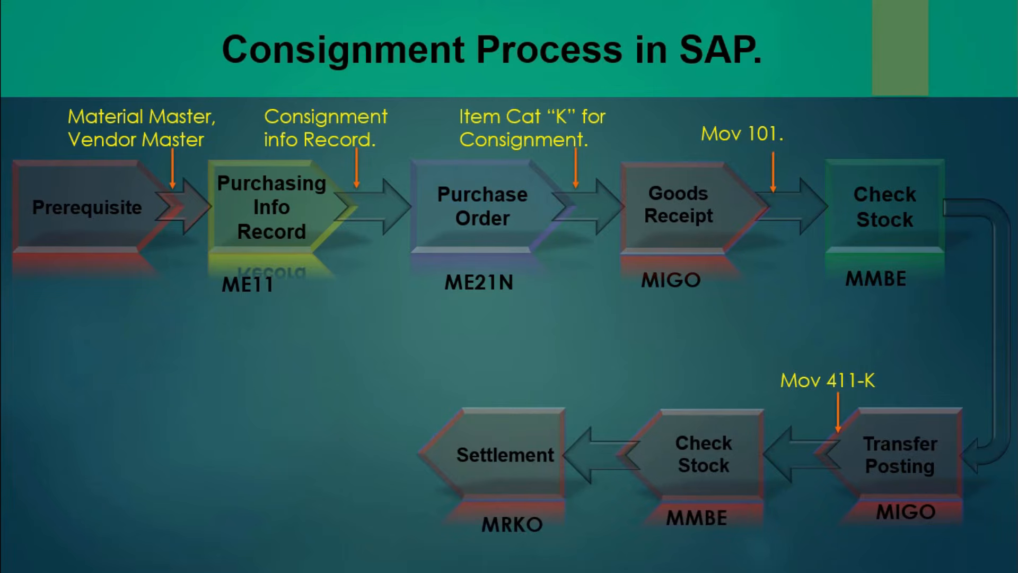
- Switch back to SAP Easy Access and open the consignment and pipeline settlement with transaction MRKO
key("alt+Tab")
key("alt+Tab")
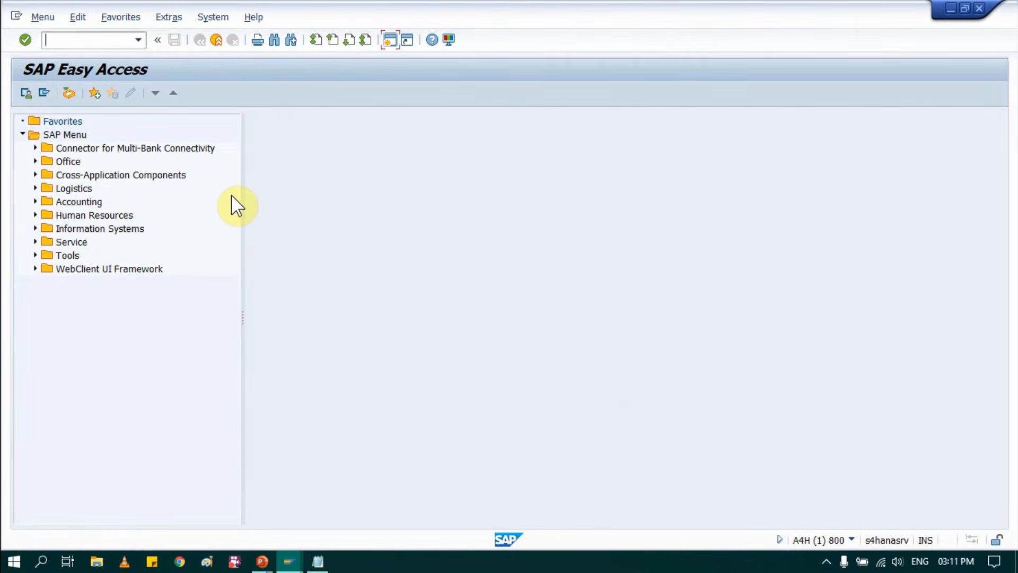
type("MRKO")
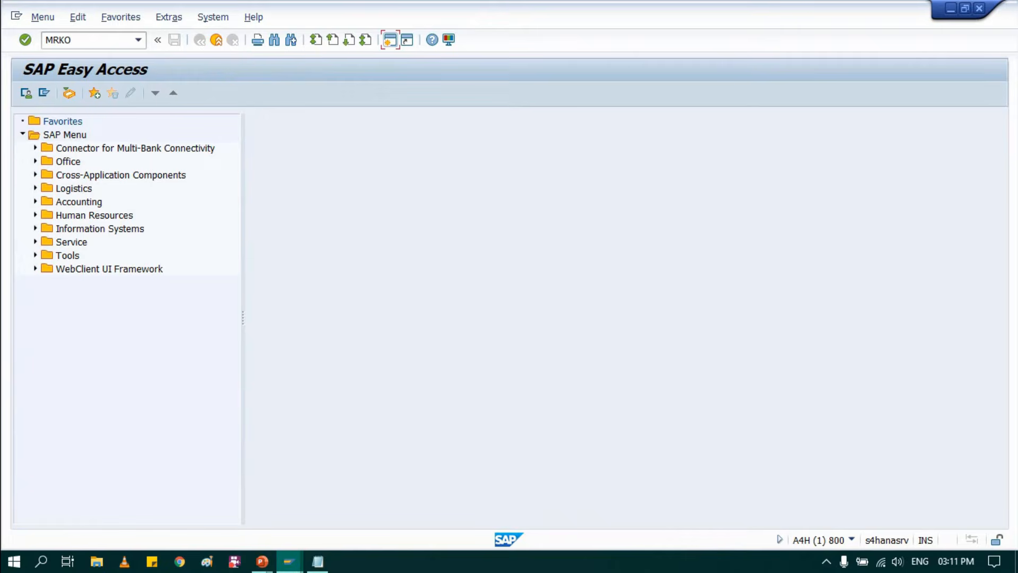
key("Return")
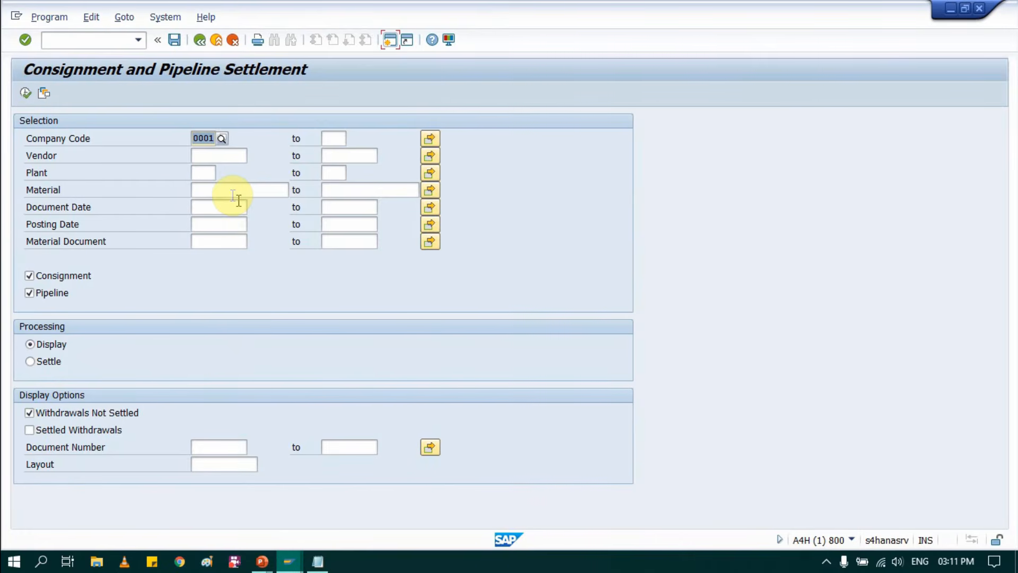
- Run the settlement report in Display mode for company code 0001 and the consignment vendor's number, with Consignment and Pipeline included
type("0")
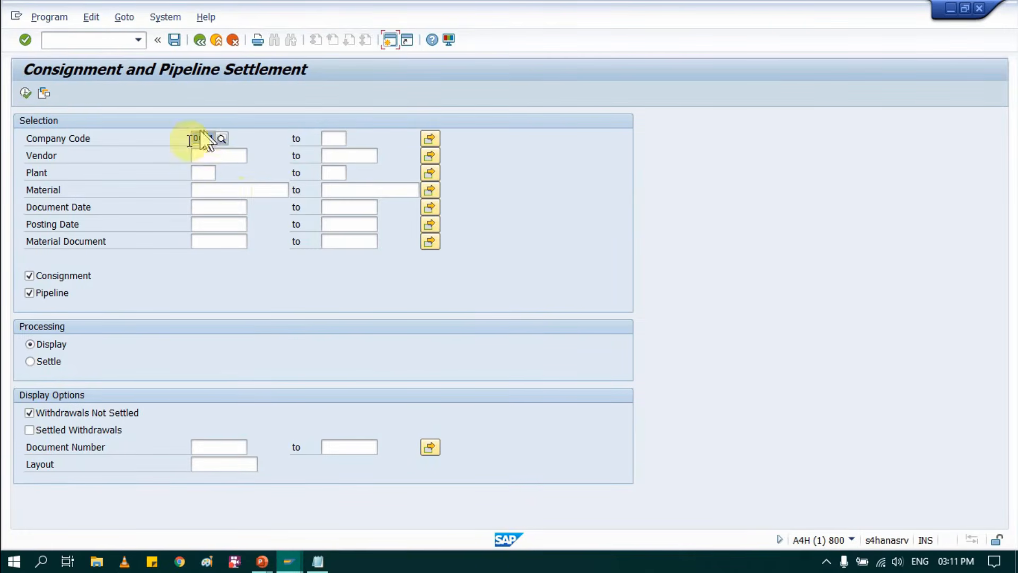
type("001")
left_click(207, 155)
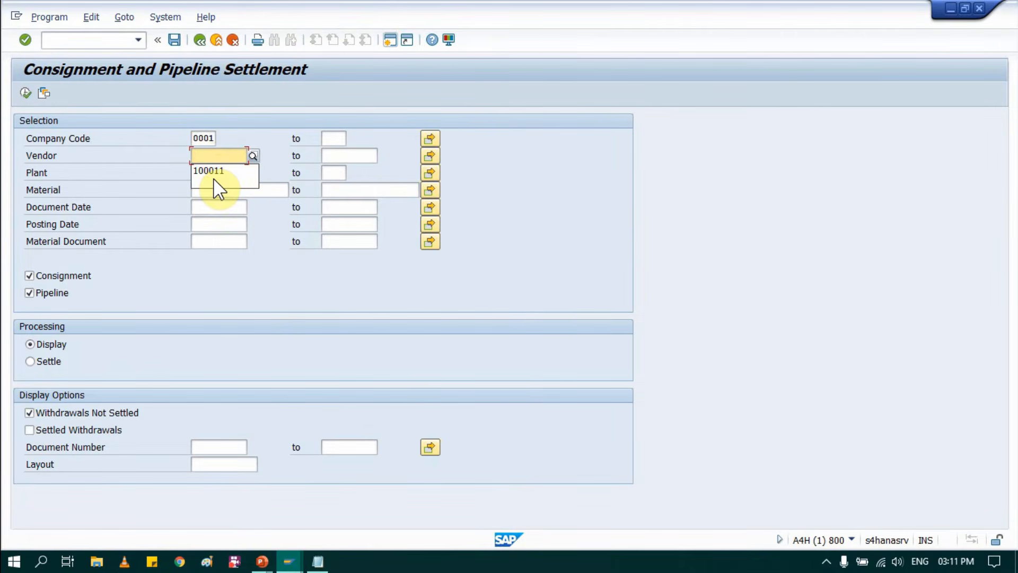
left_click(218, 169)
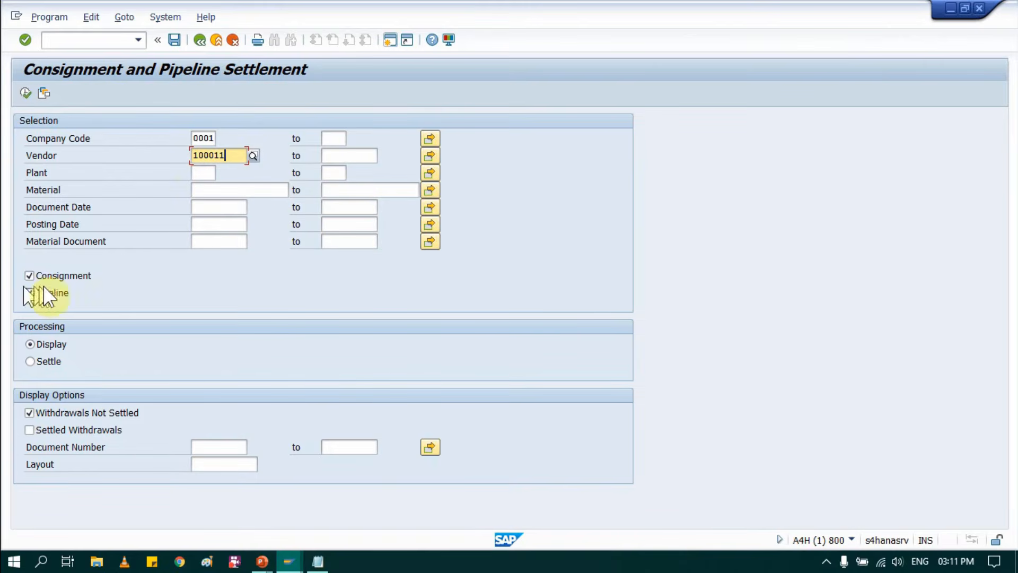
left_click(49, 297)
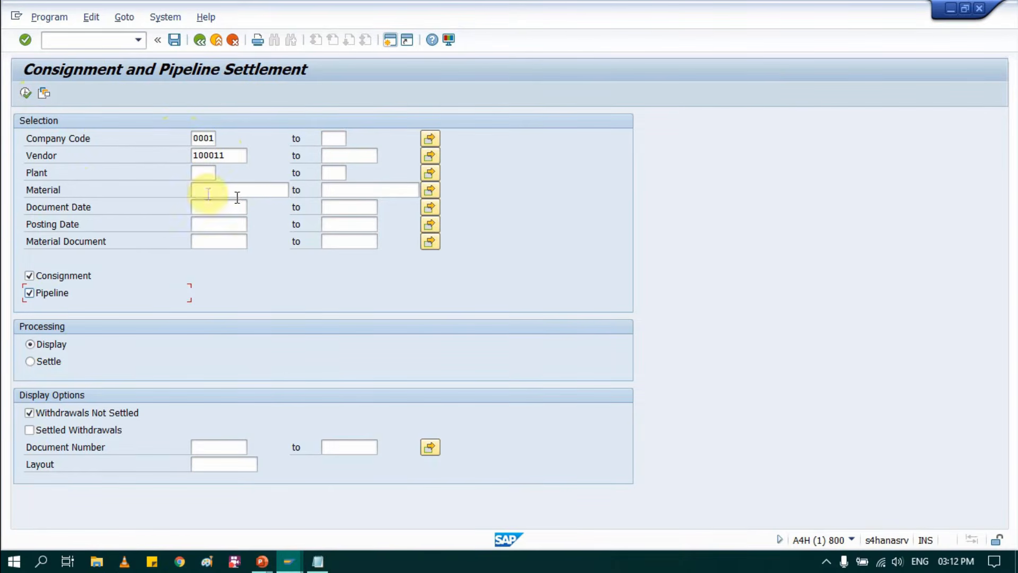
left_click(25, 93)
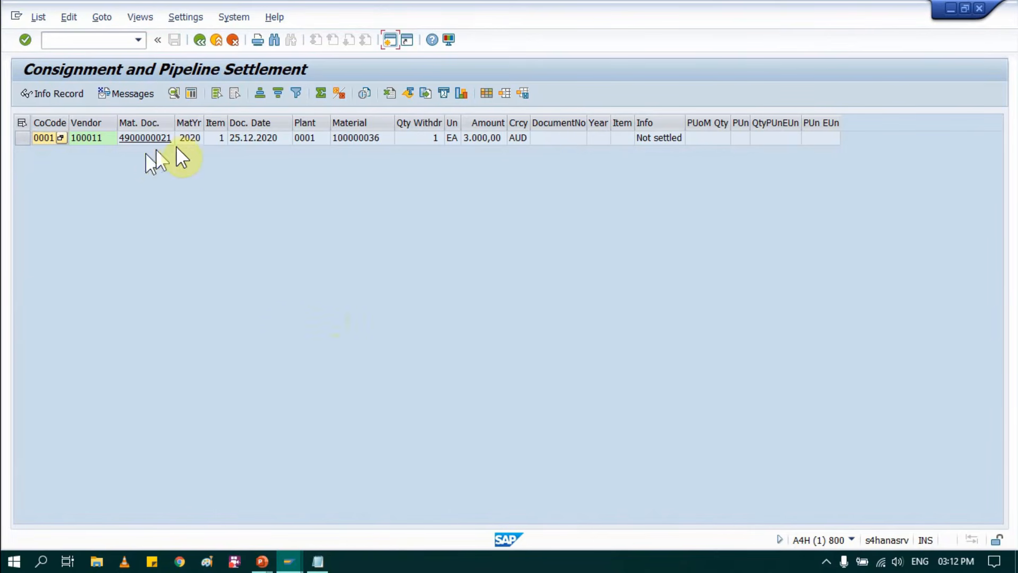
- Examine the unsettled withdrawal's material, amount, plant and document date in the settlement list, and select its row
left_click(345, 137)
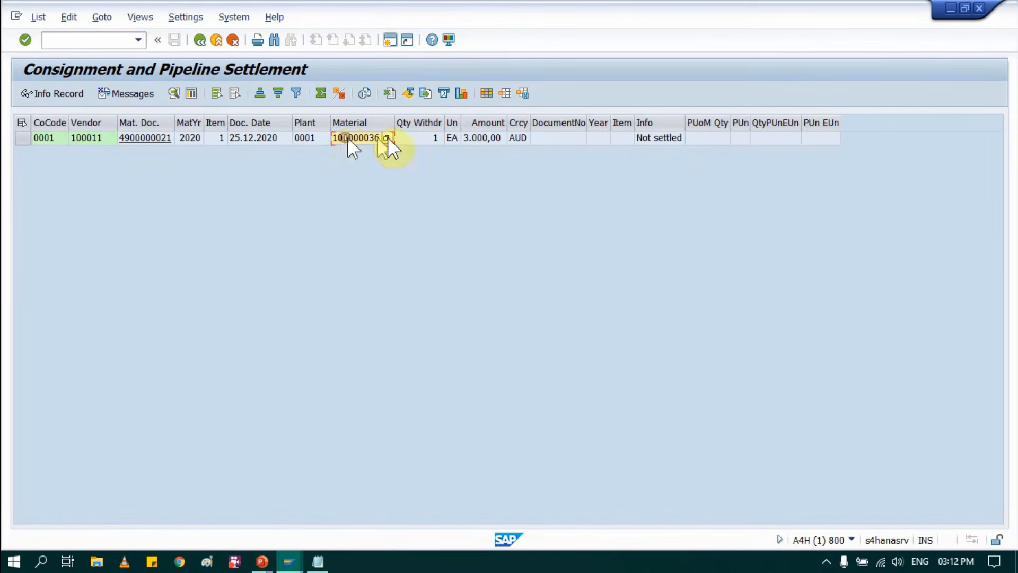
left_click(471, 137)
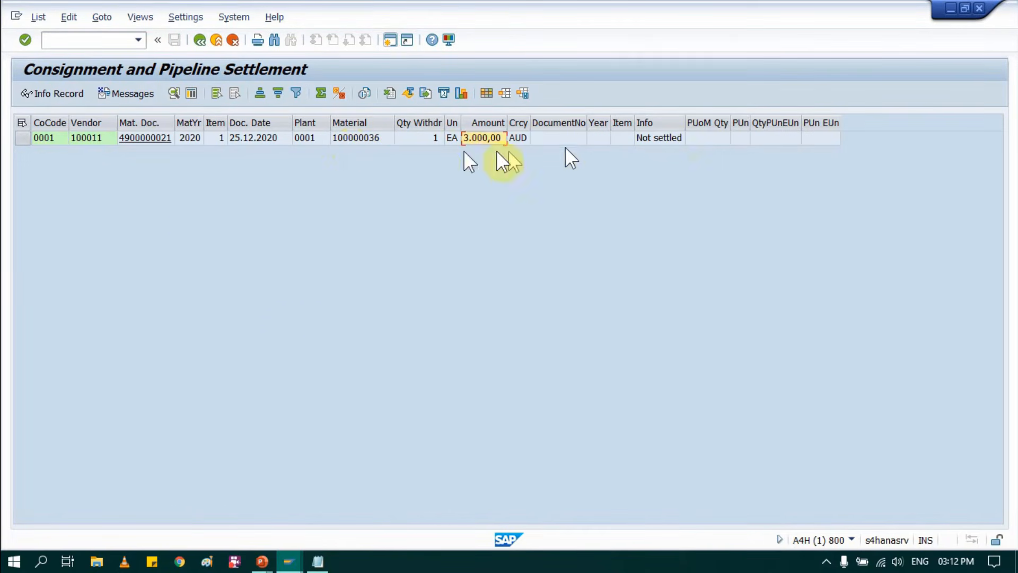
left_click(350, 138)
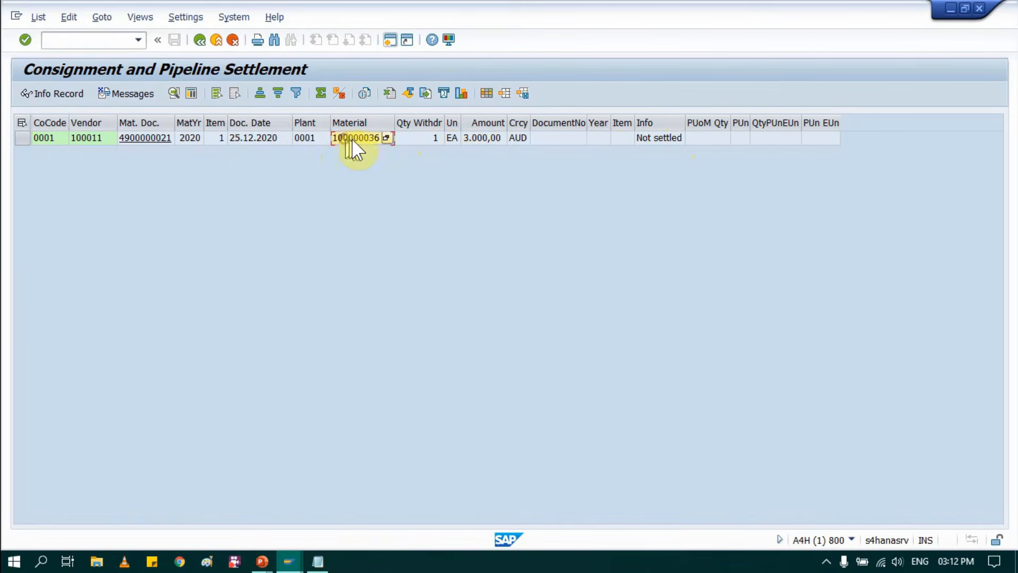
left_click(304, 137)
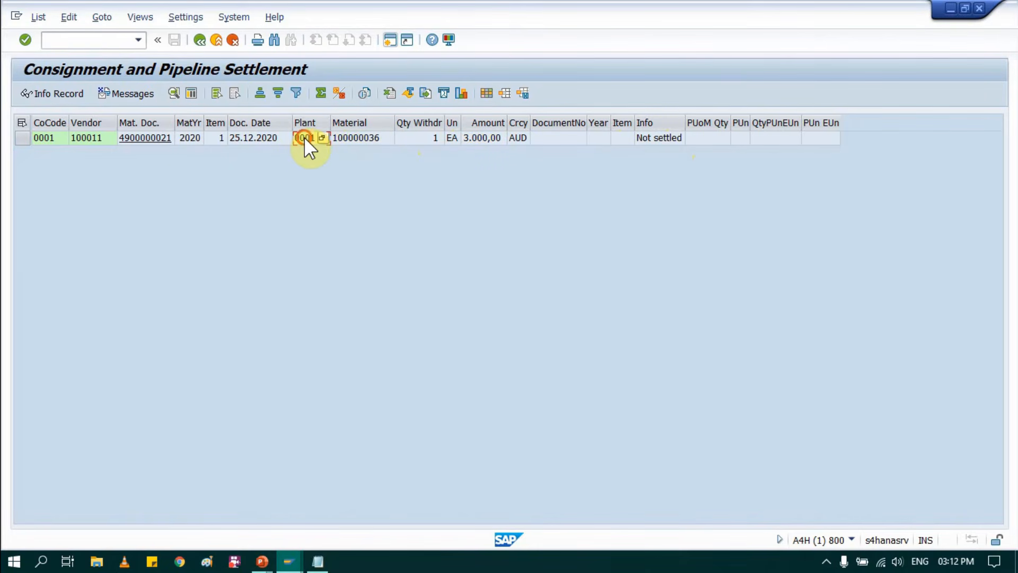
left_click(241, 137)
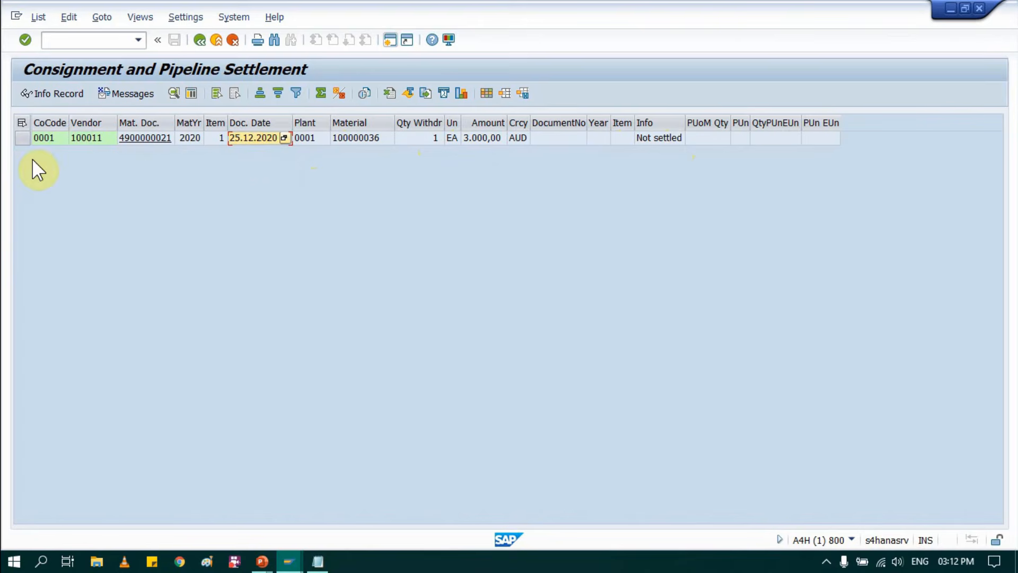
left_click(22, 138)
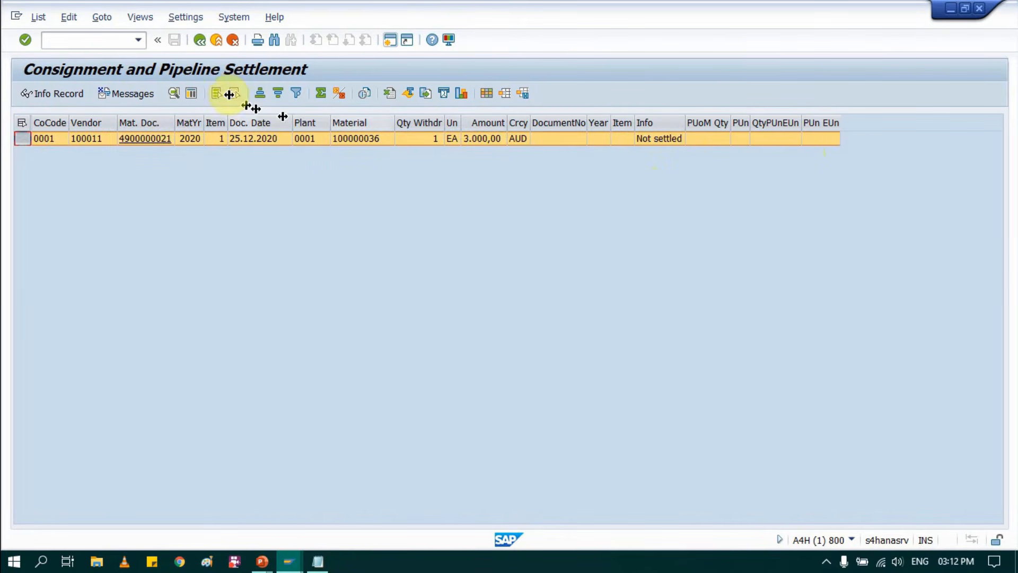
- Run the consignment settlement for the same vendor in Settle mode and check the item's information text
left_click(200, 40)
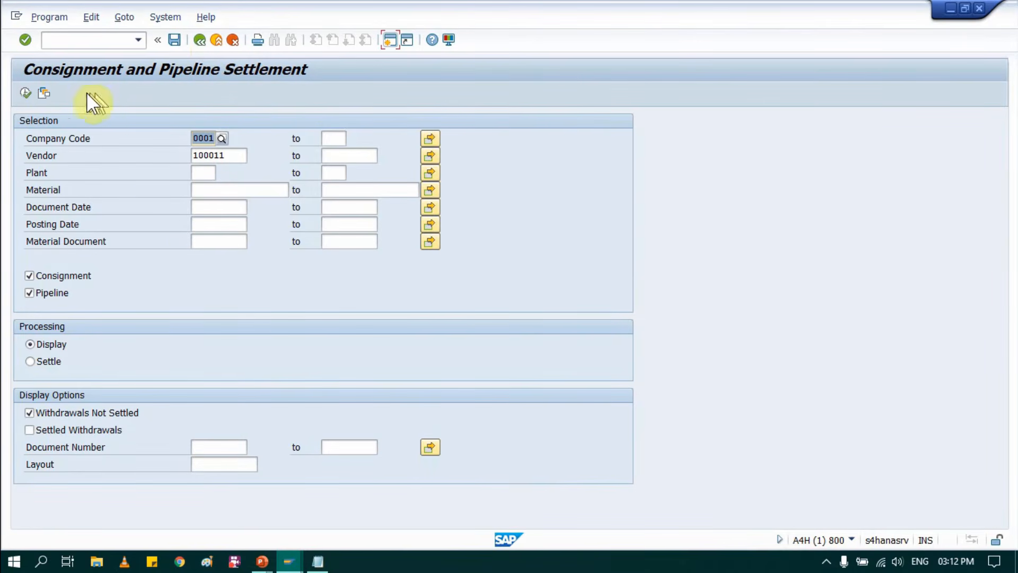
left_click(47, 361)
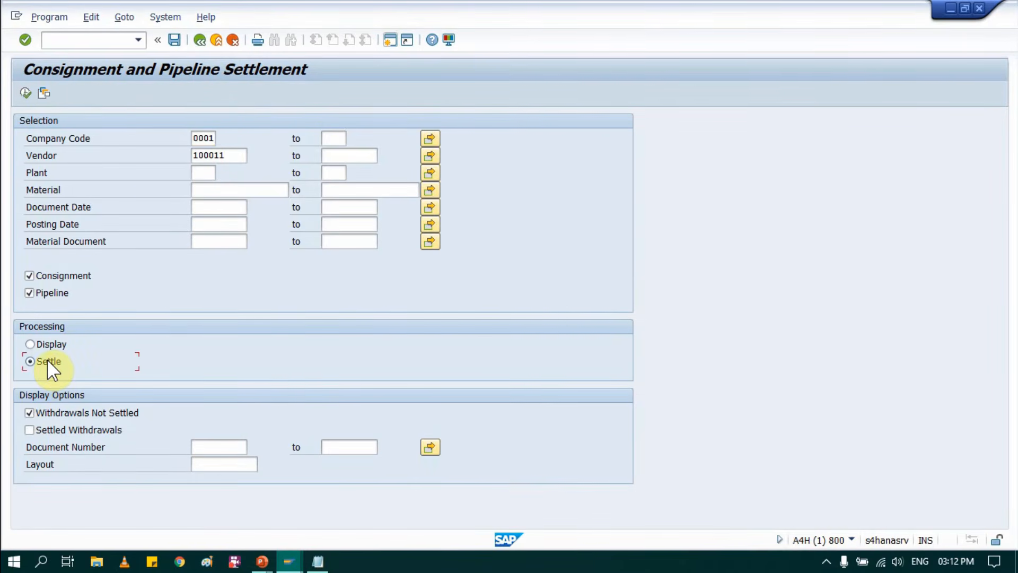
left_click(25, 92)
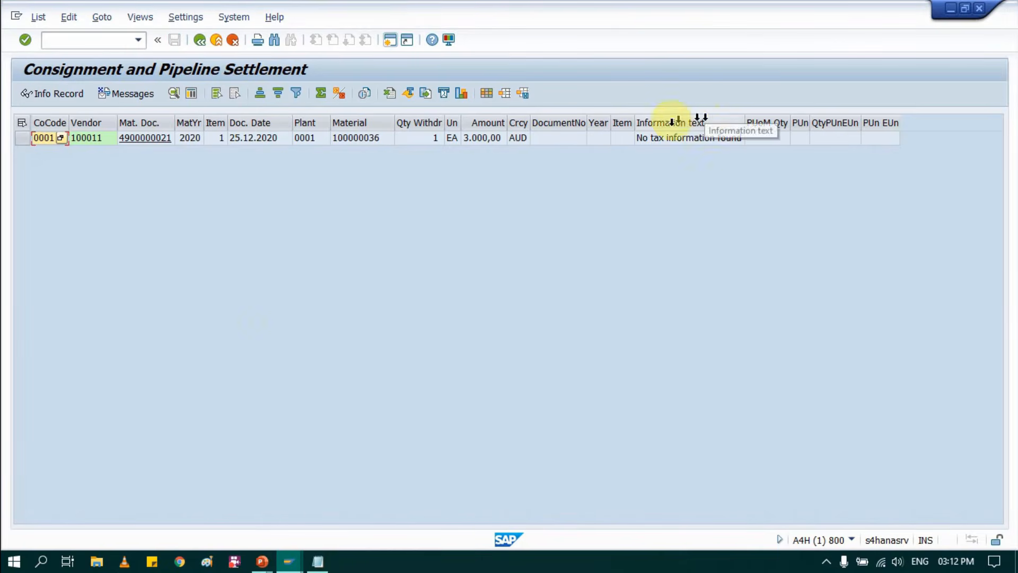
left_click(705, 138)
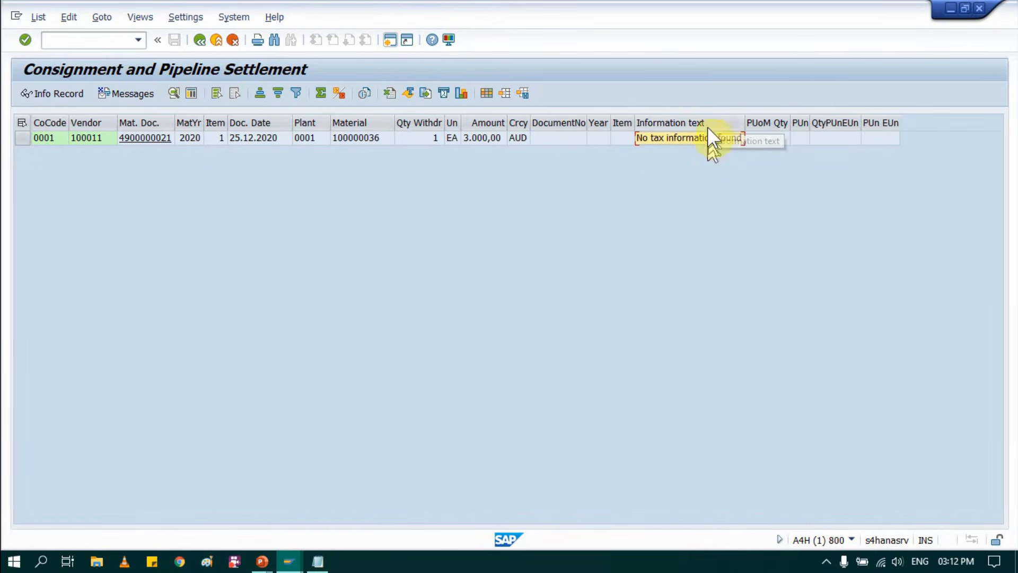
left_click(688, 123)
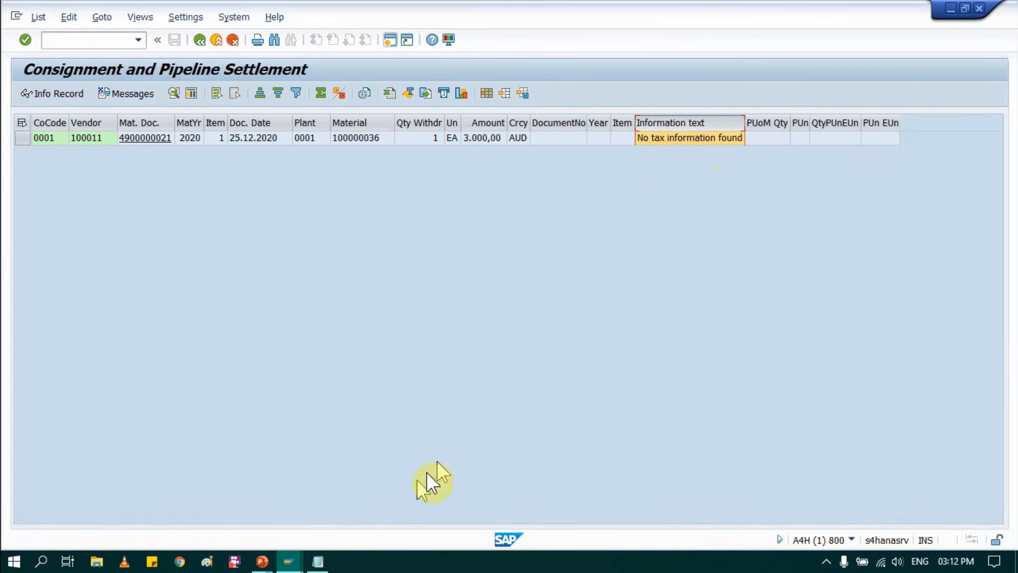
- Switch to the purchase order session and open the vendor's consignment info record for material 100000036 with ME12, going to Purch. Organization Data 1
mouse_move(289, 566)
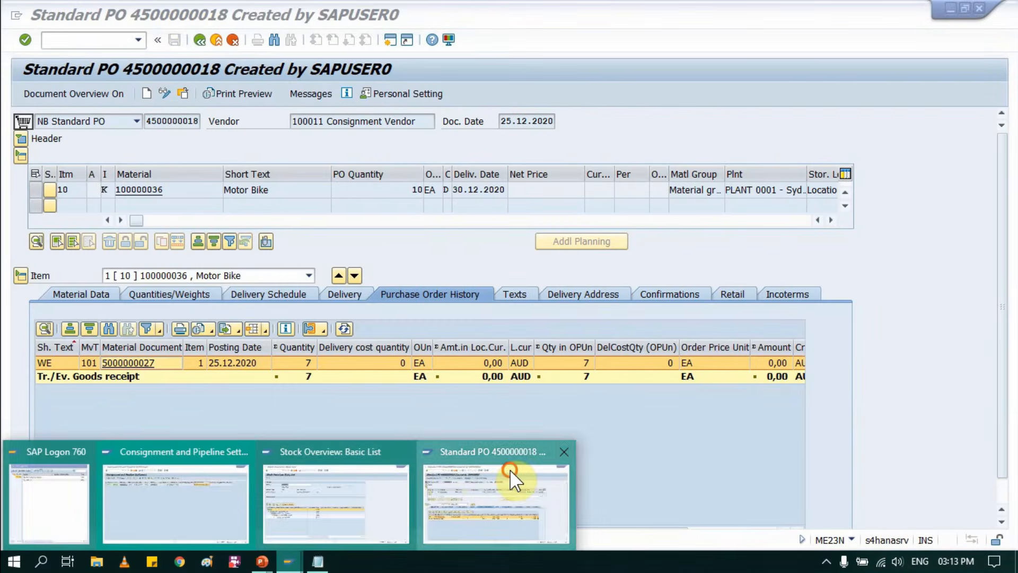
left_click(511, 472)
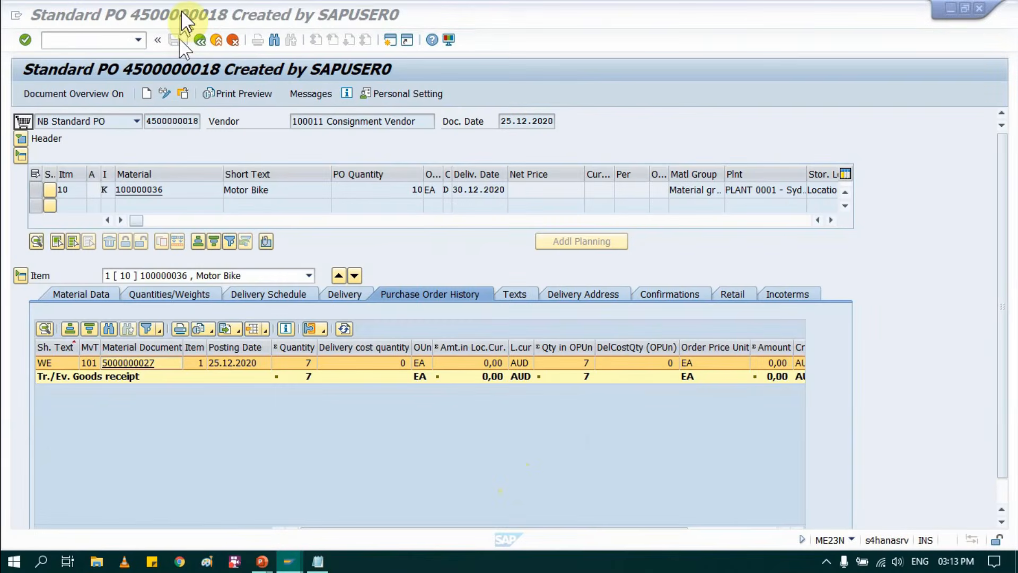
left_click(216, 37)
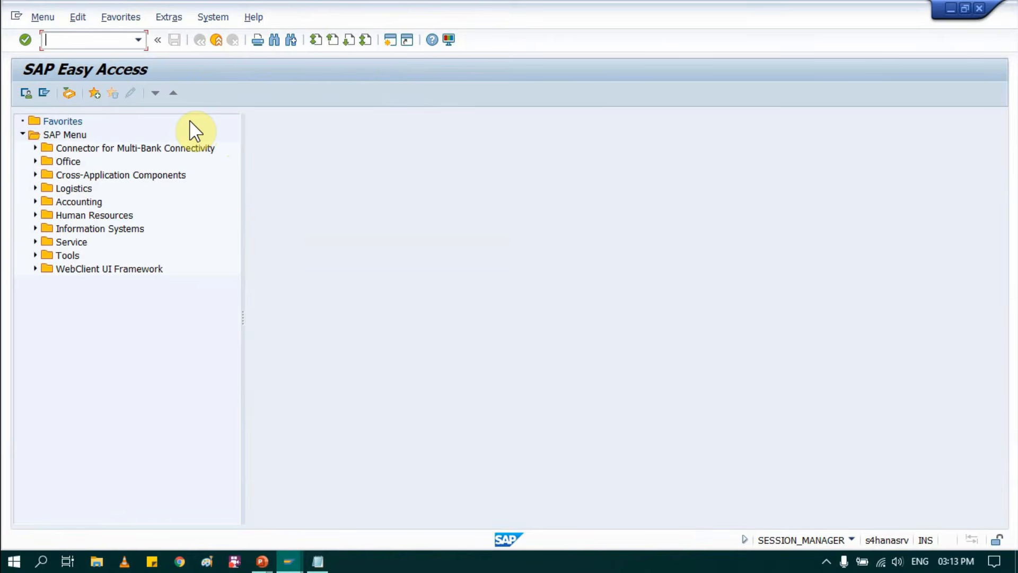
type("ME12")
key("Return")
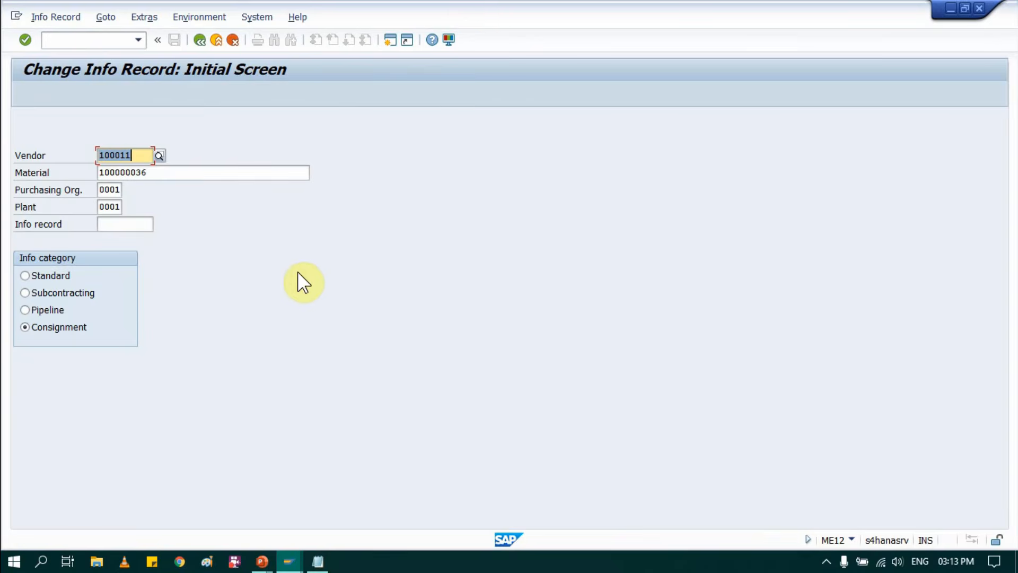
key("Return")
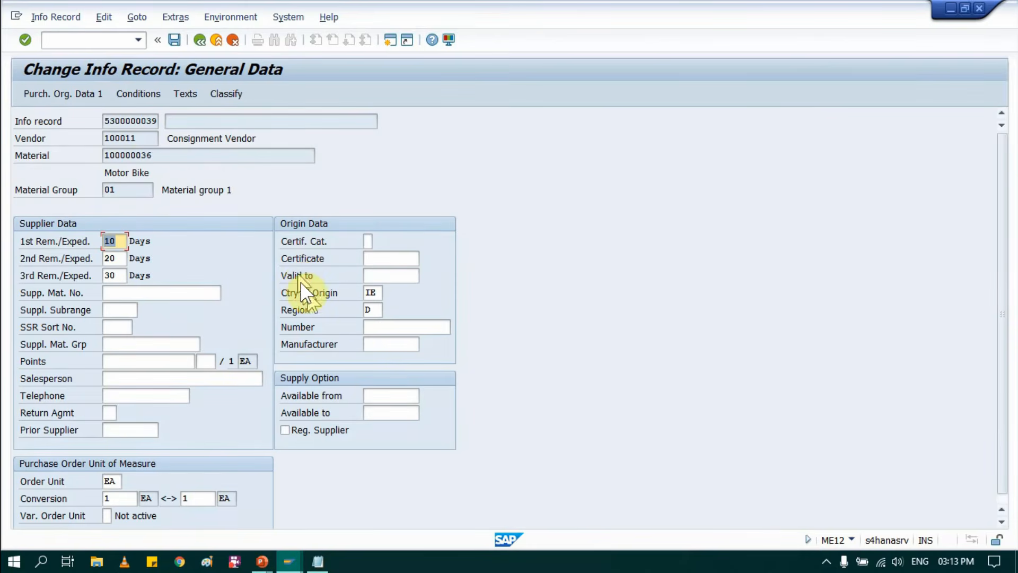
key("Return")
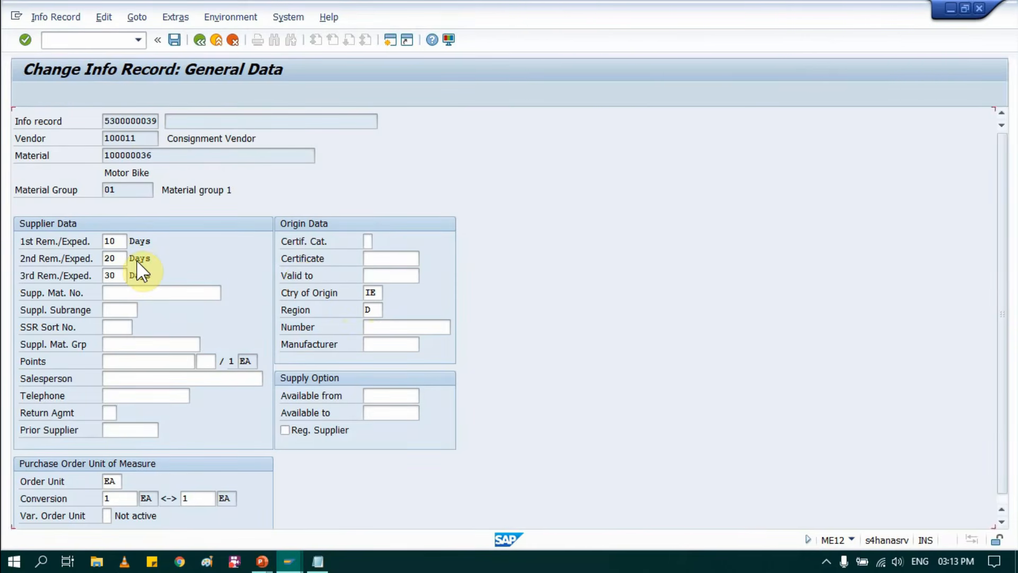
- Set the info record's tax code to P0 and save the change
left_click(424, 293)
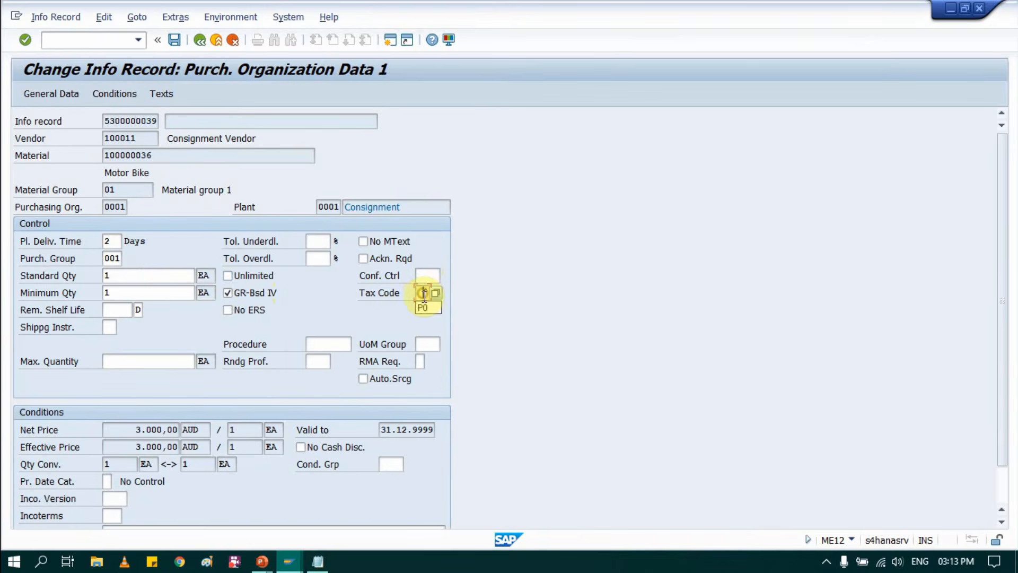
type("P0")
key("Return")
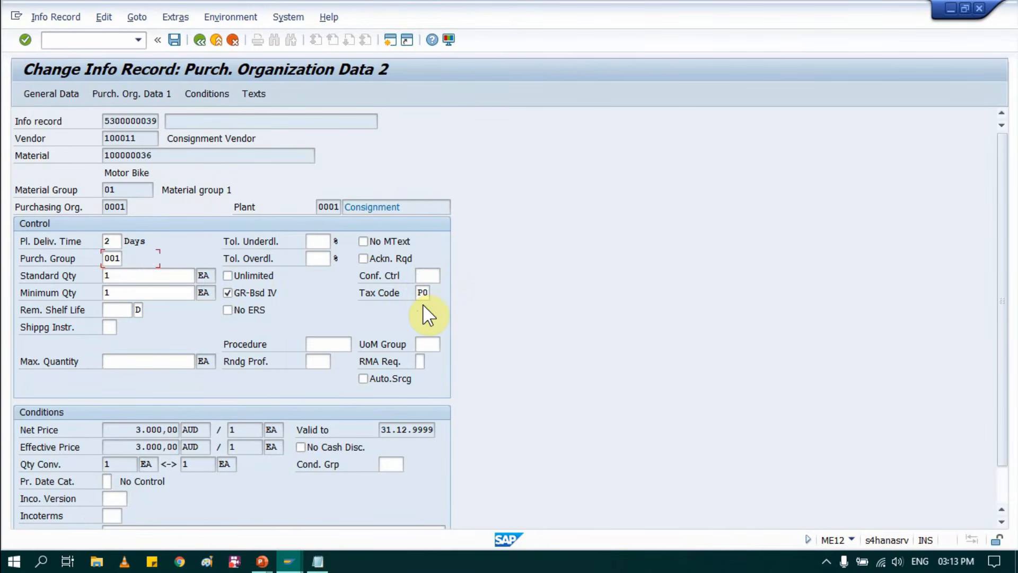
left_click(173, 40)
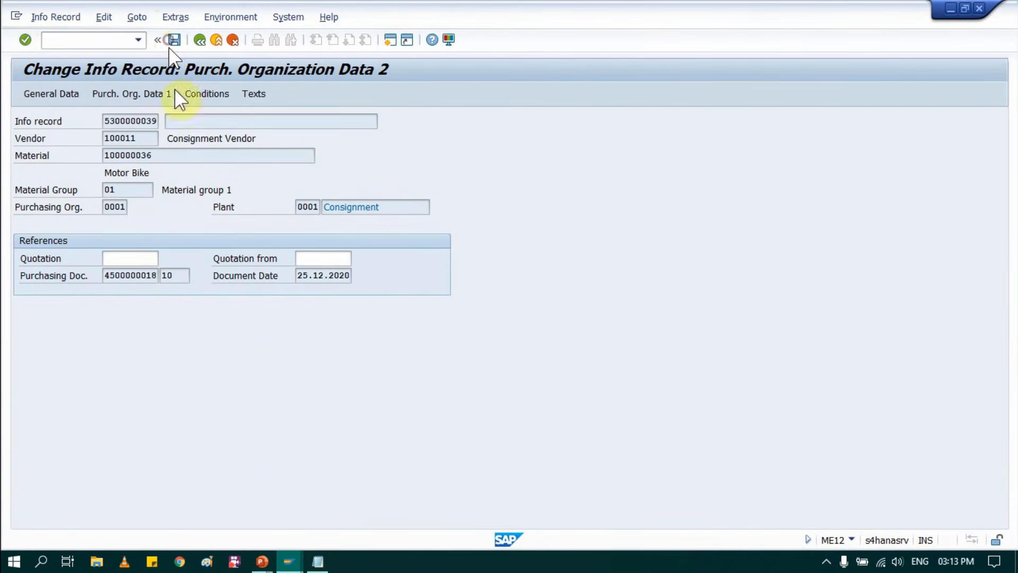
- Return to the Consignment and Pipeline Settlement session and run the settlement again in Settle mode
mouse_move(287, 565)
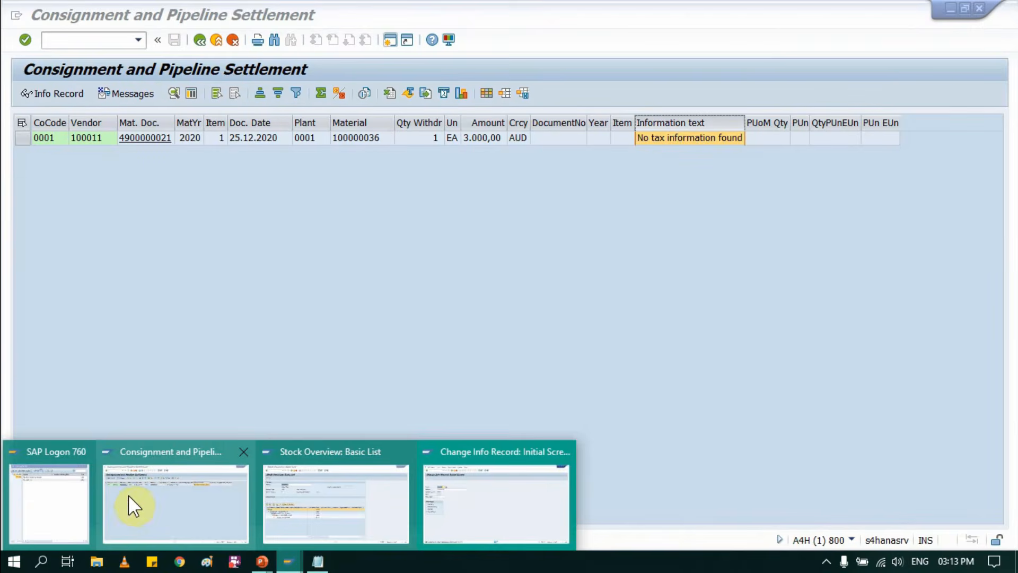
left_click(128, 496)
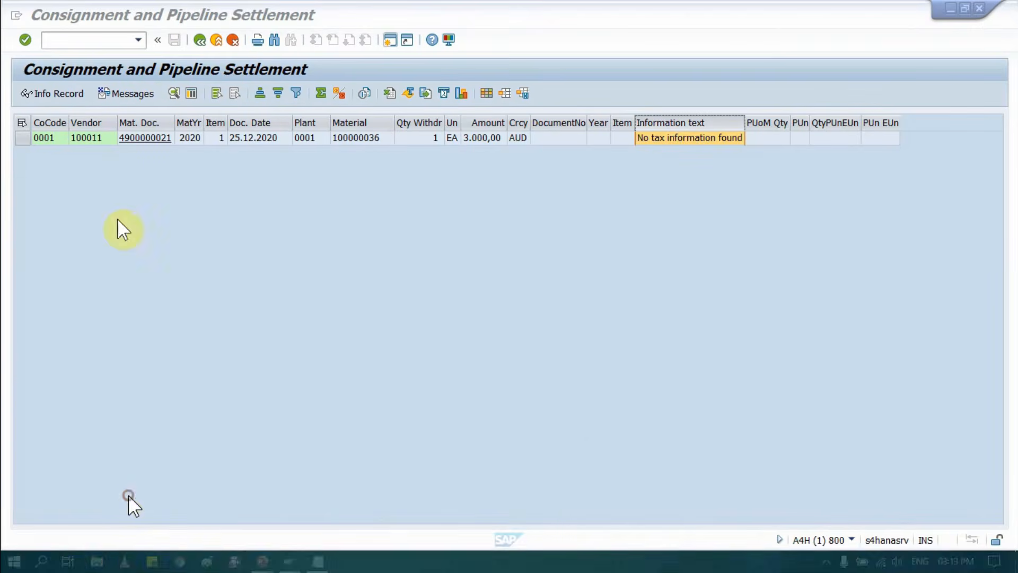
left_click(201, 41)
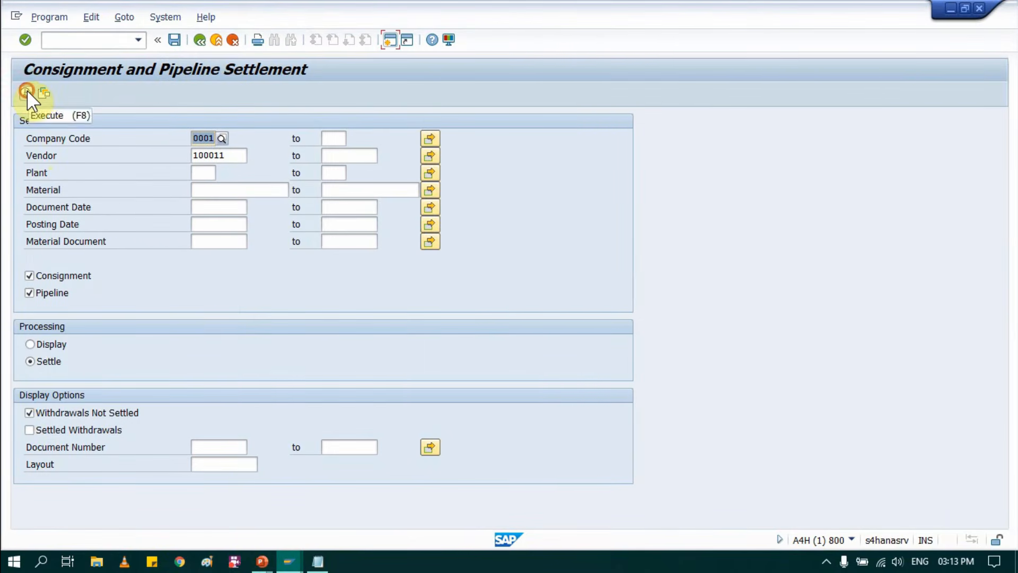
left_click(27, 91)
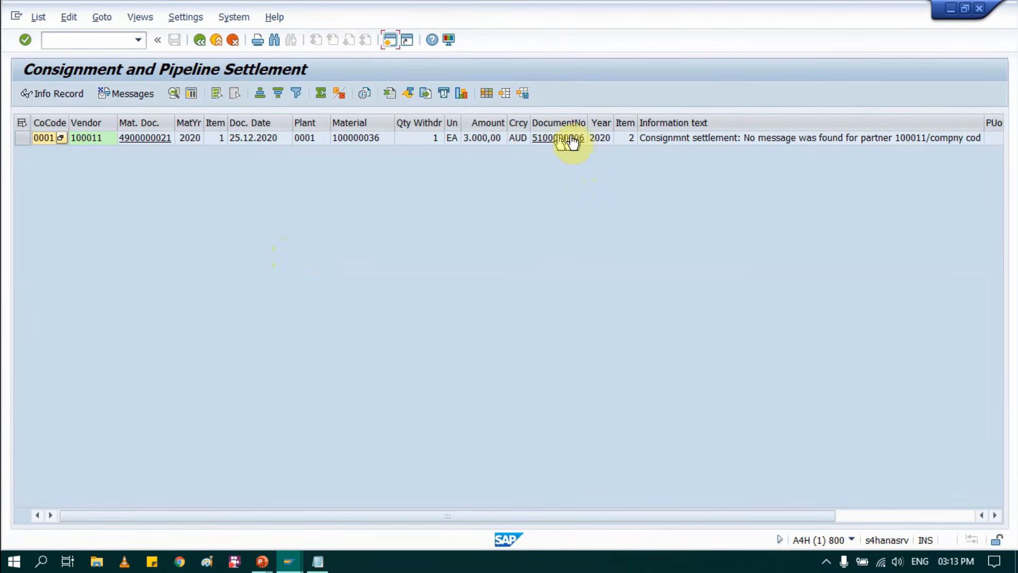
- Read the detailed explanation of the settlement item's information text, close it and return to the selection screen
left_click(653, 138)
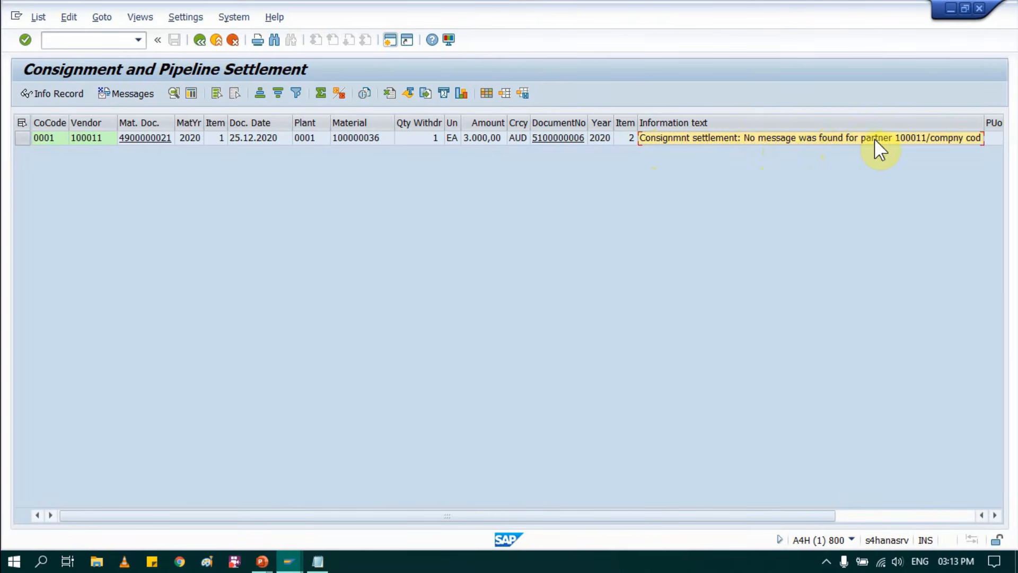
double_click(897, 140)
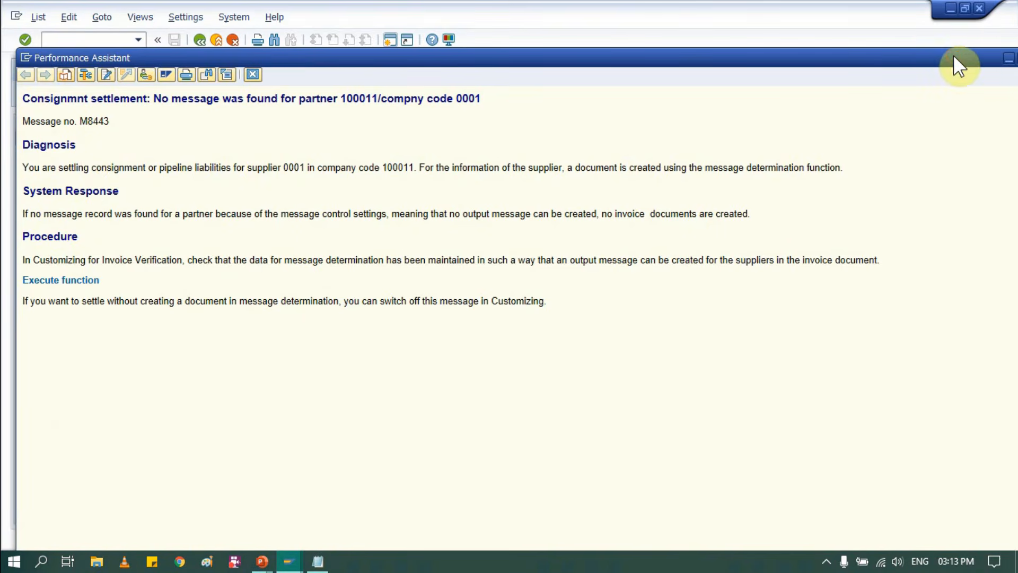
left_click_drag(953, 55, 864, 70)
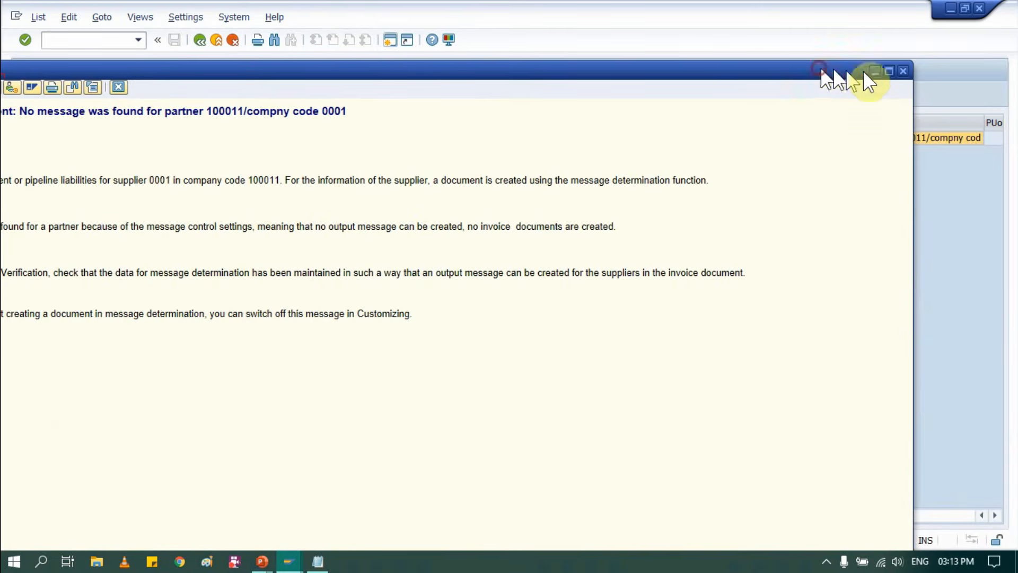
left_click(905, 71)
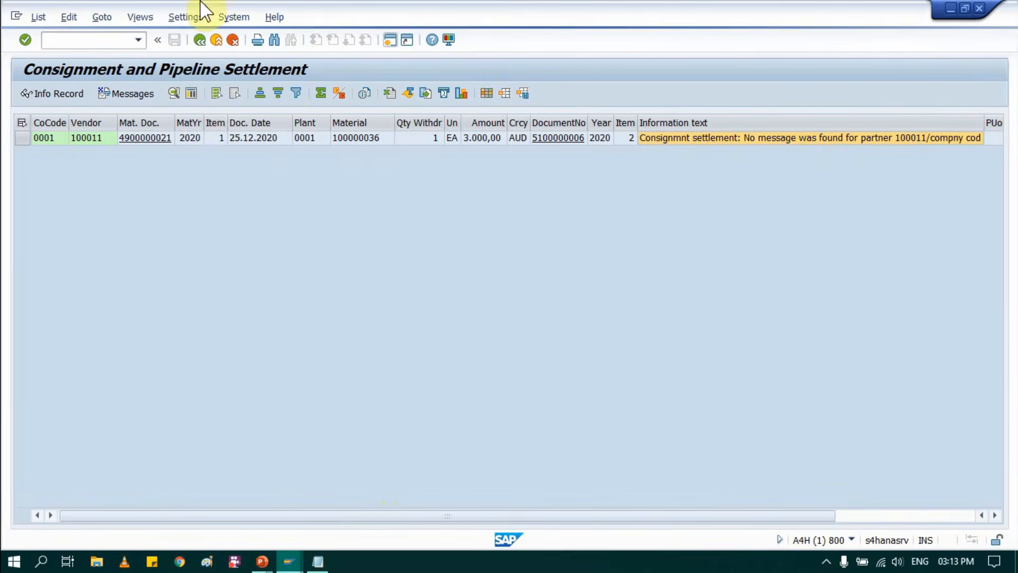
left_click(200, 40)
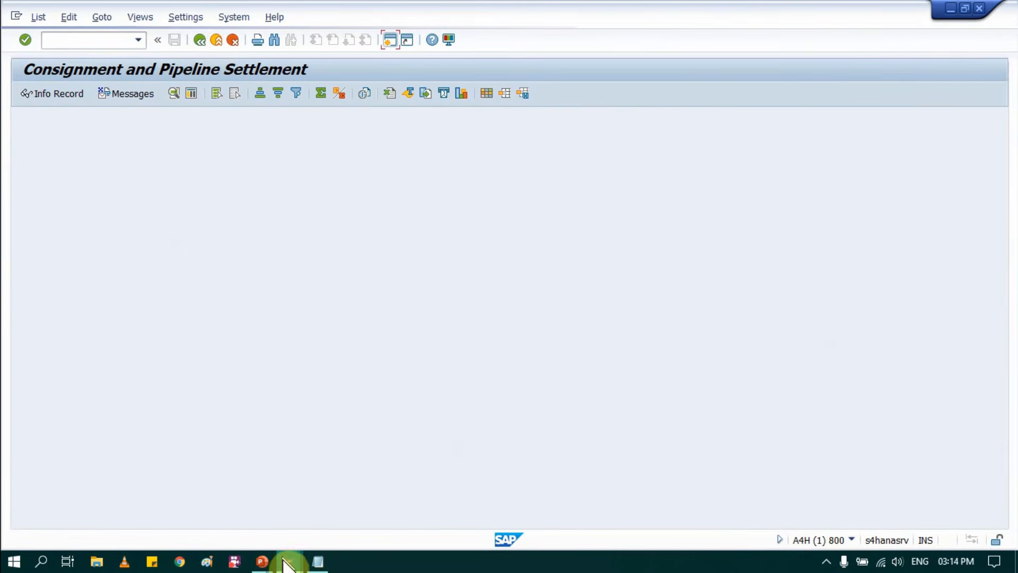
- Switch to the info record session, exit to SAP Easy Access and start transaction MRM1 for creating invoice verification output condition records
left_click(286, 564)
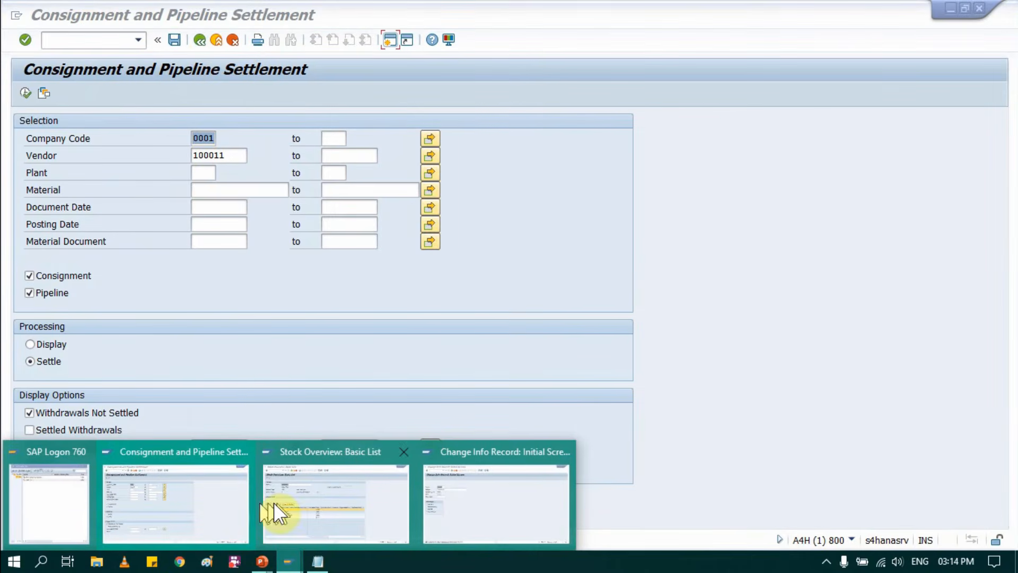
left_click(467, 500)
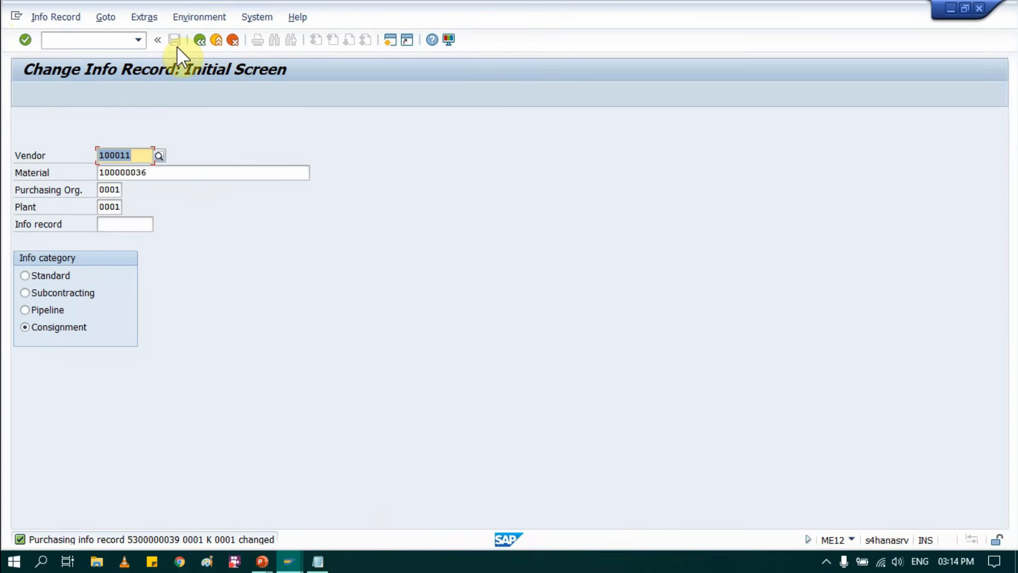
left_click(216, 40)
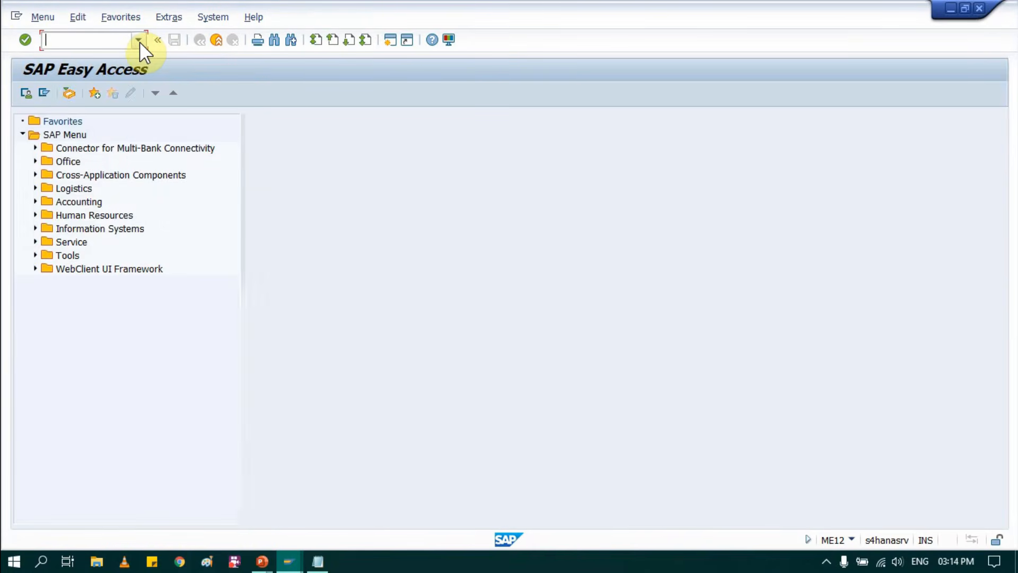
left_click(138, 41)
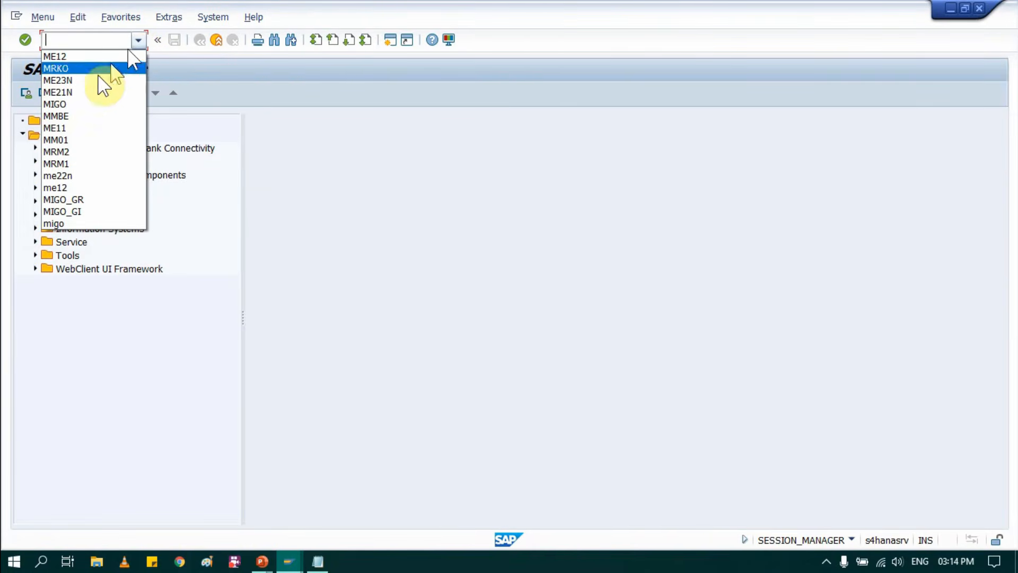
left_click(68, 165)
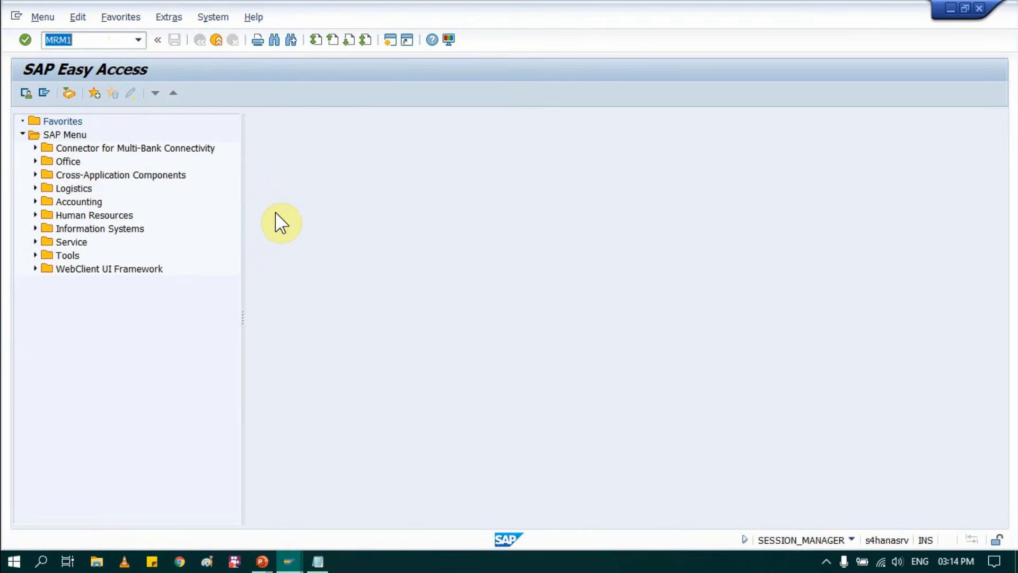
key("Return")
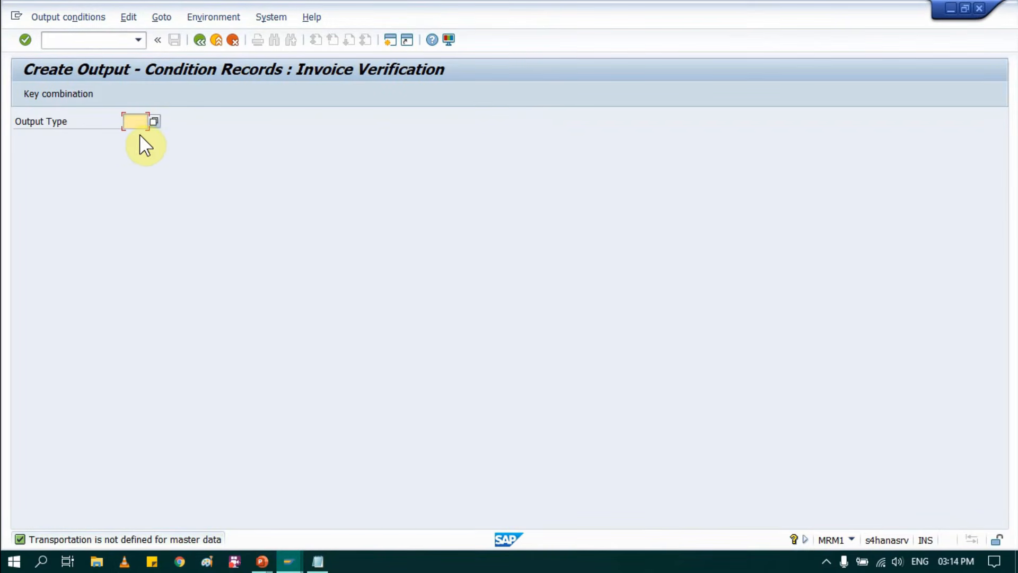
- Choose output type KONS (Consignment) and open condition record entry with the CoCde key combination
left_click(154, 122)
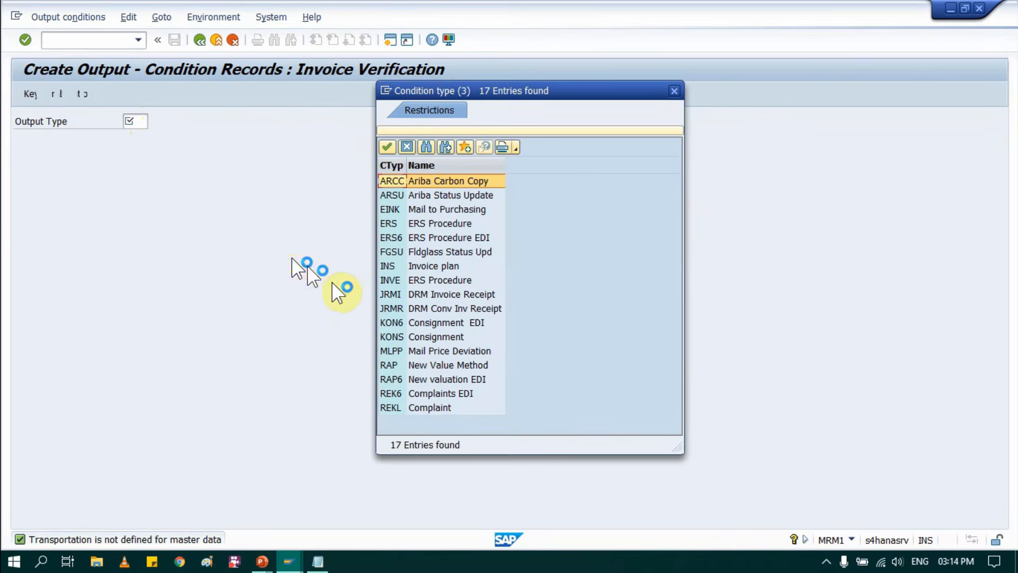
left_click(421, 322)
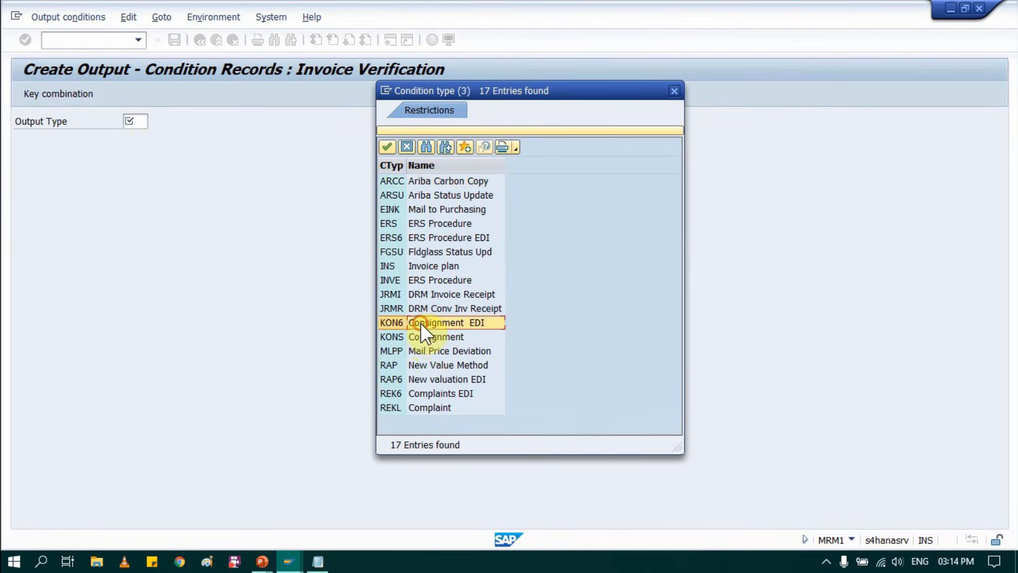
left_click(419, 335)
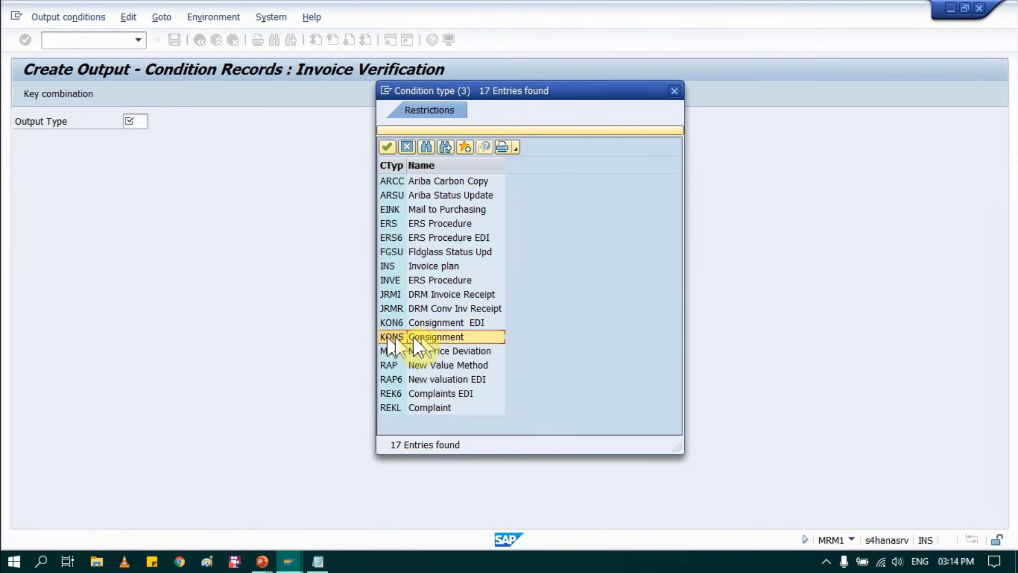
double_click(427, 338)
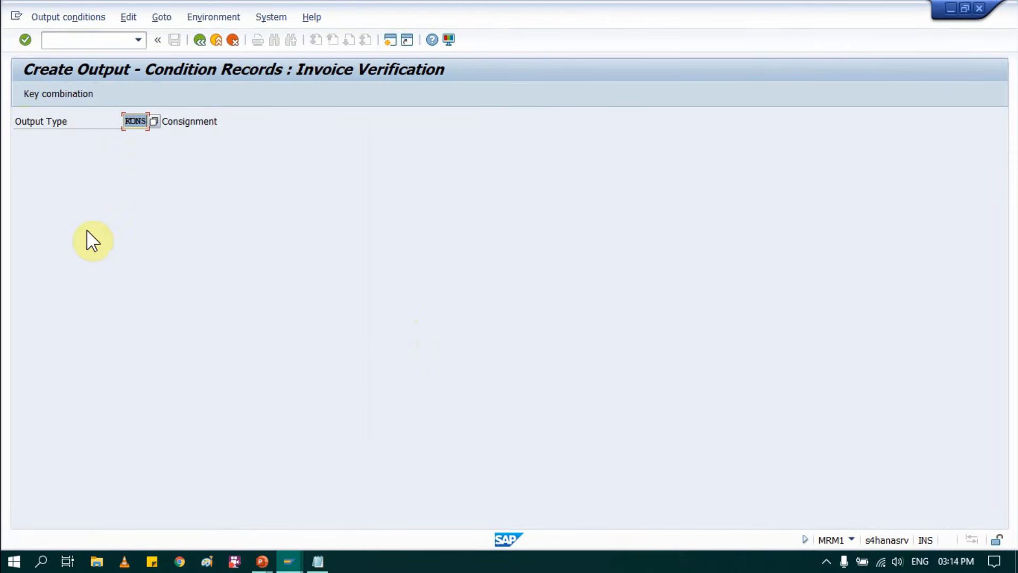
key("Return")
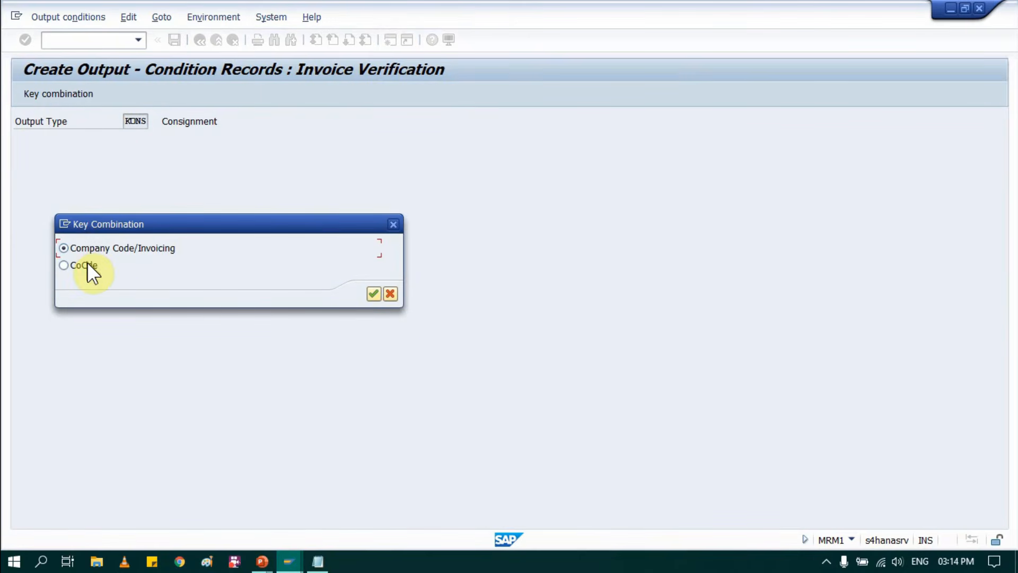
left_click(77, 267)
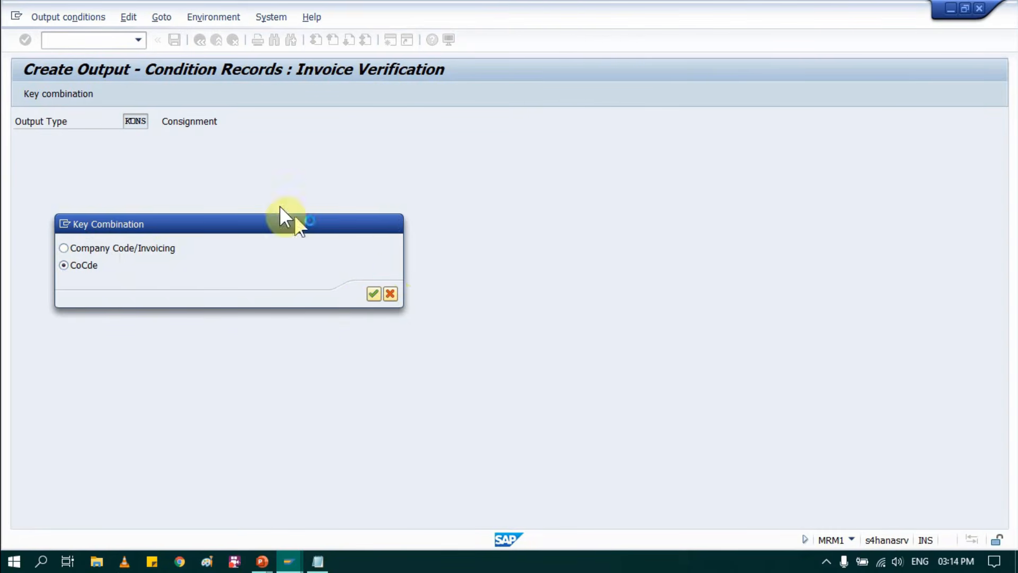
key("Return")
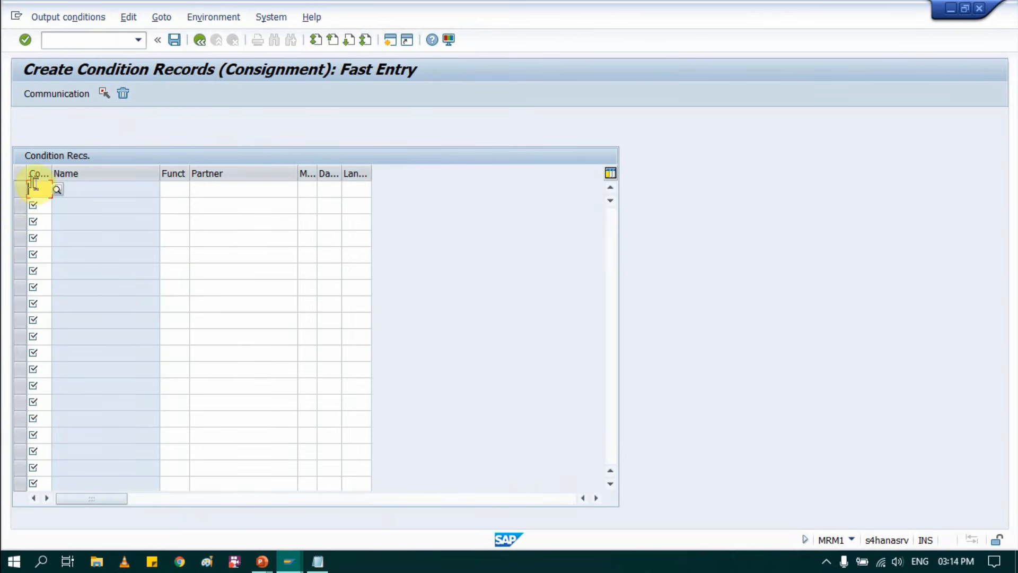
- Enter company code 0001 with partner function VN in the first condition record row, leaving the partner blank
type("0001")
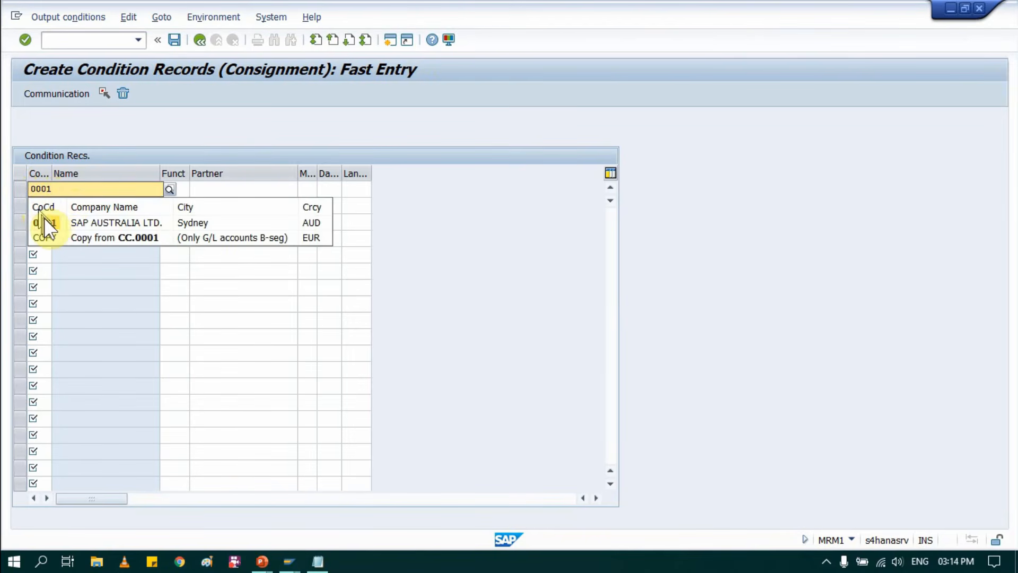
left_click(47, 223)
left_click(172, 190)
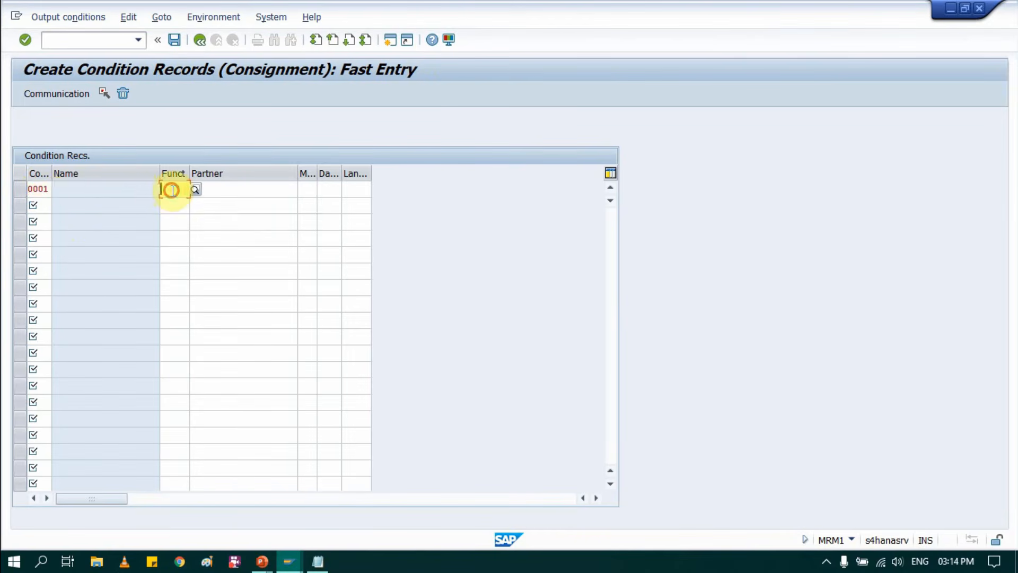
type("VN")
key("Tab")
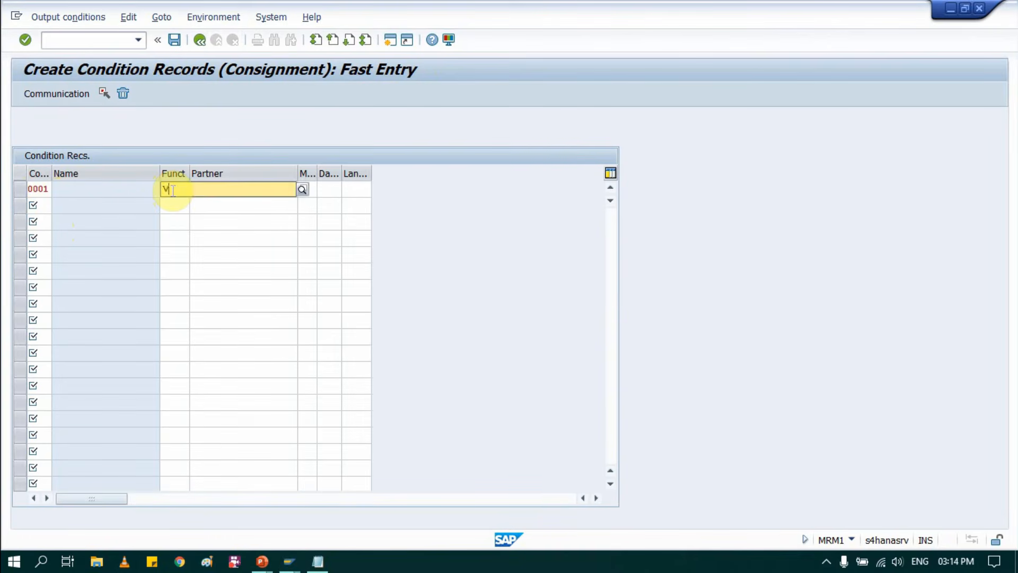
key("Tab")
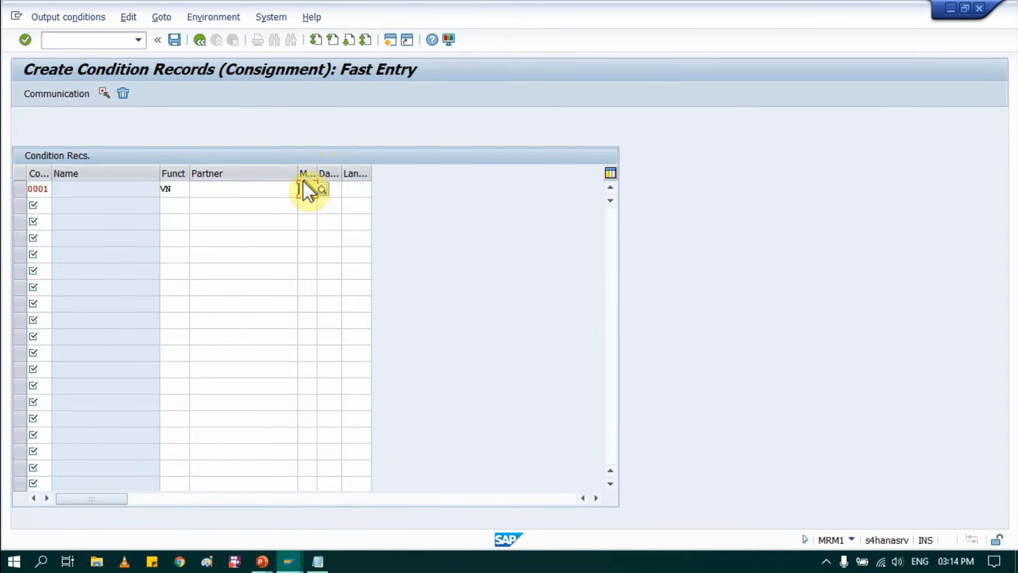
- Widen the Medium and Date/Time columns and set the record's transmission medium to 1 (Print output)
left_click_drag(317, 174, 364, 174)
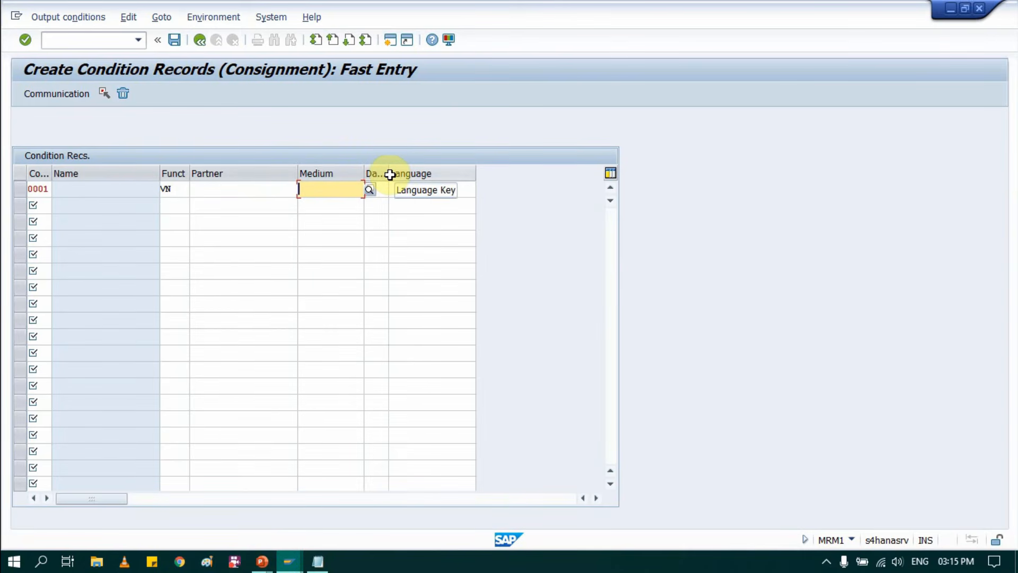
left_click_drag(388, 174, 433, 175)
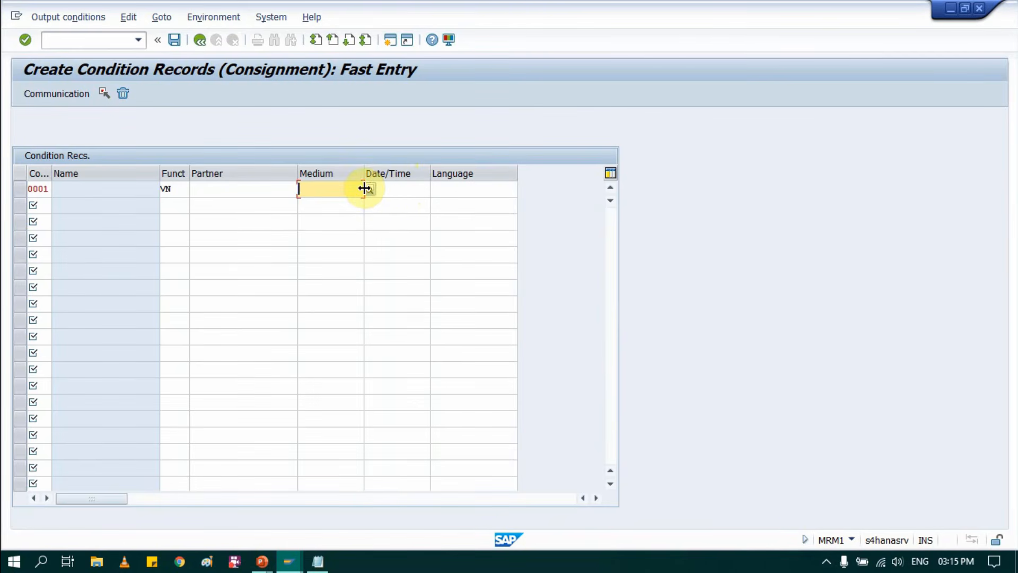
left_click(356, 189)
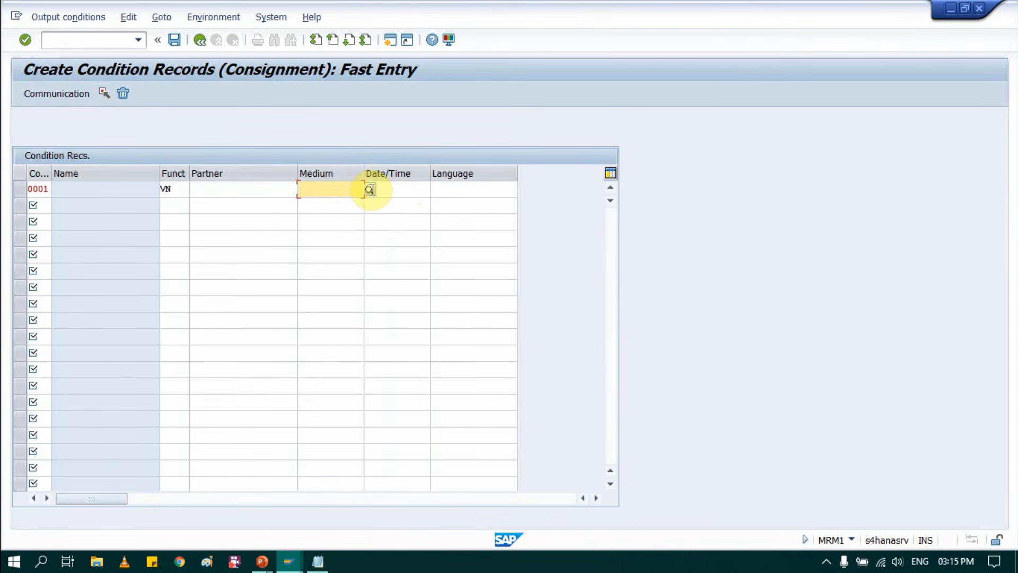
left_click(394, 189)
left_click(370, 190)
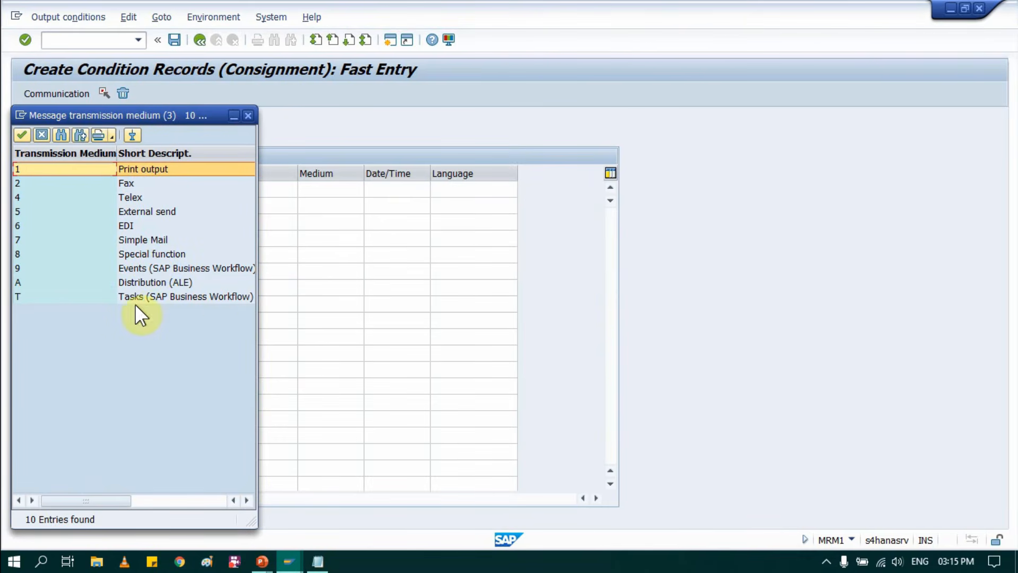
double_click(102, 169)
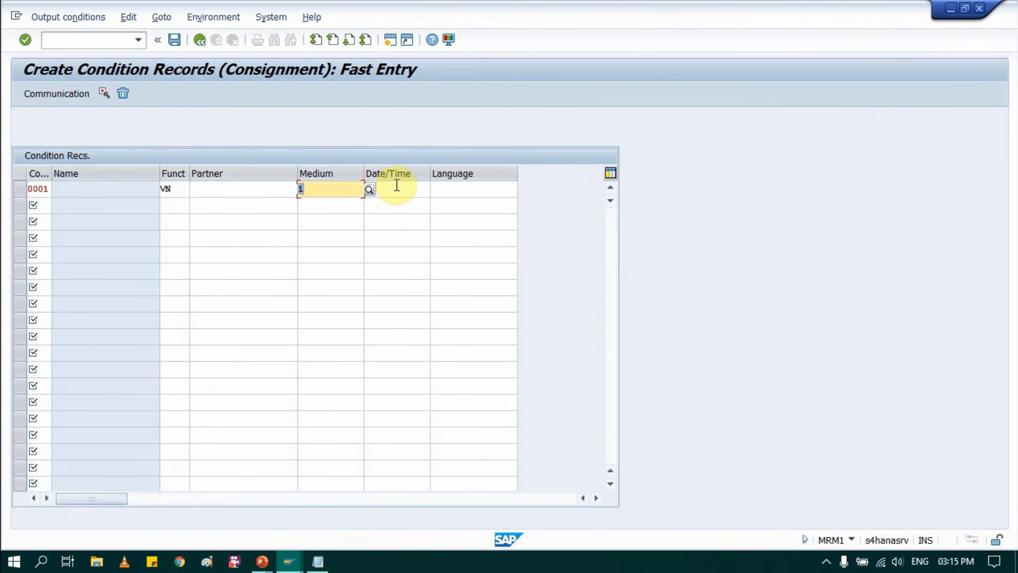
- Set the record's dispatch time to 4 (Send immediately) and its language to EN, then validate the row
left_click(395, 185)
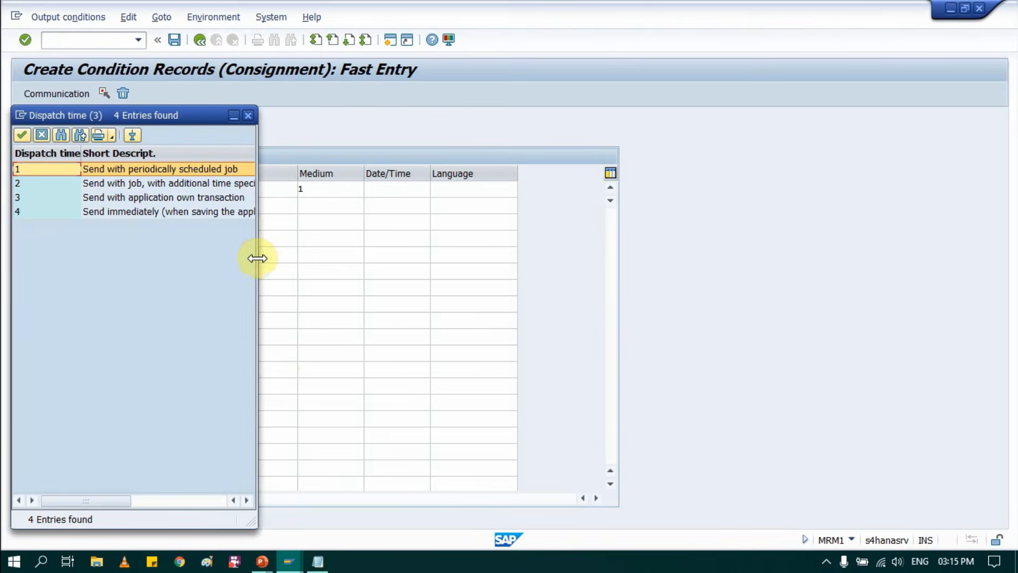
left_click_drag(257, 259, 684, 260)
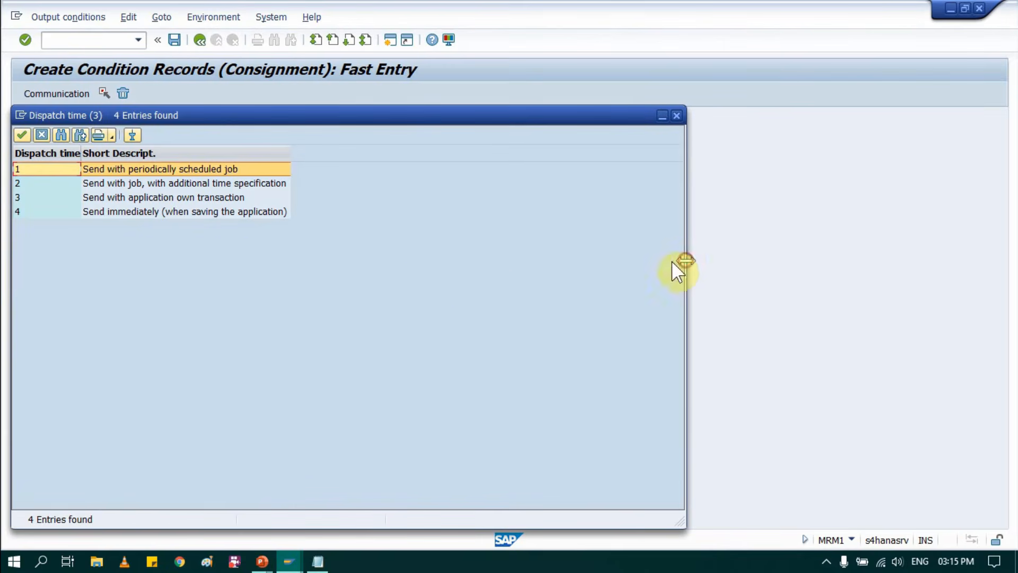
left_click(187, 212)
left_click(187, 212)
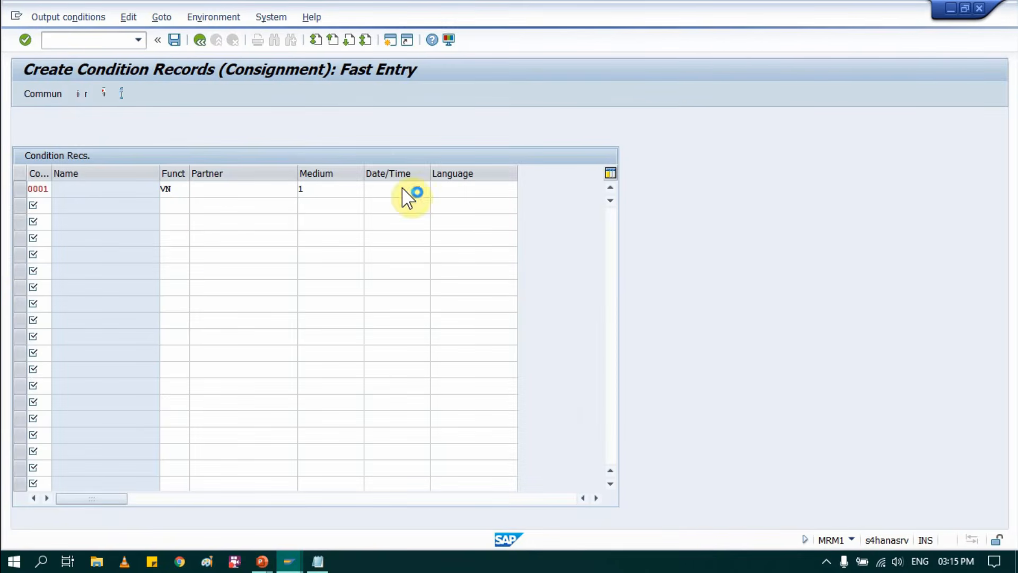
left_click(458, 185)
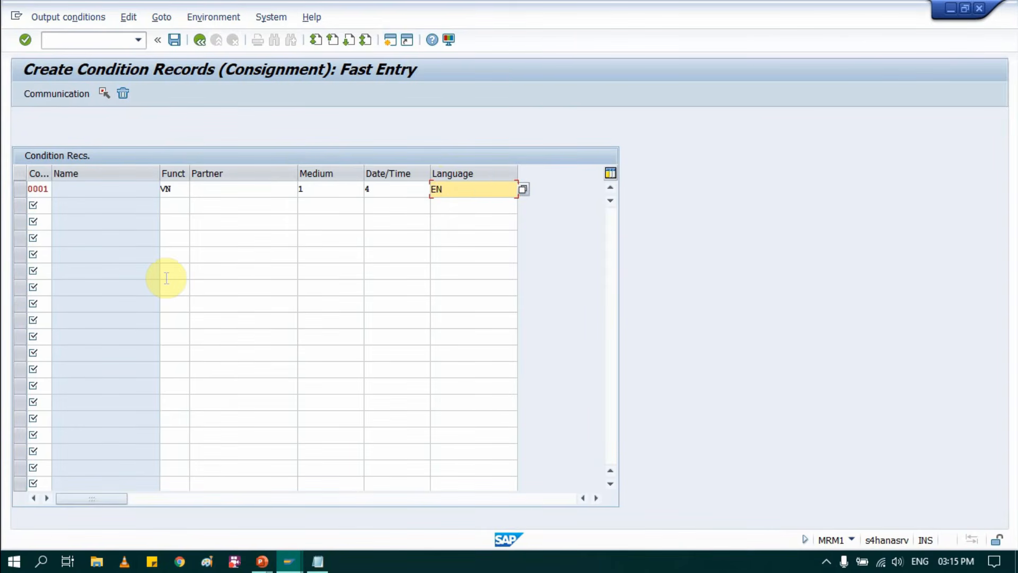
key("Return")
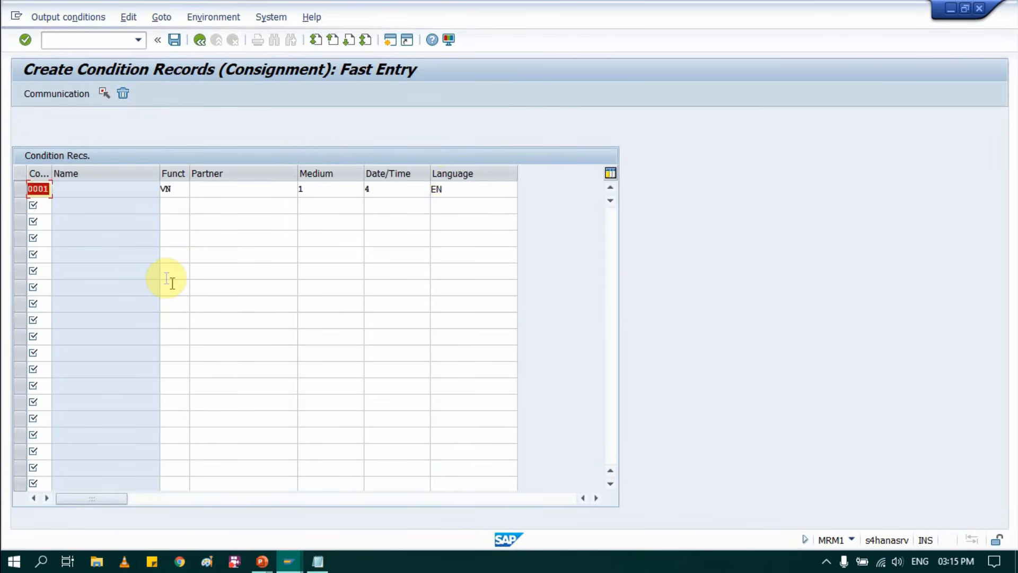
- In the record's communication details, set output device LP01, enable Print immediately and Release after output, and return to fast entry
left_click(23, 189)
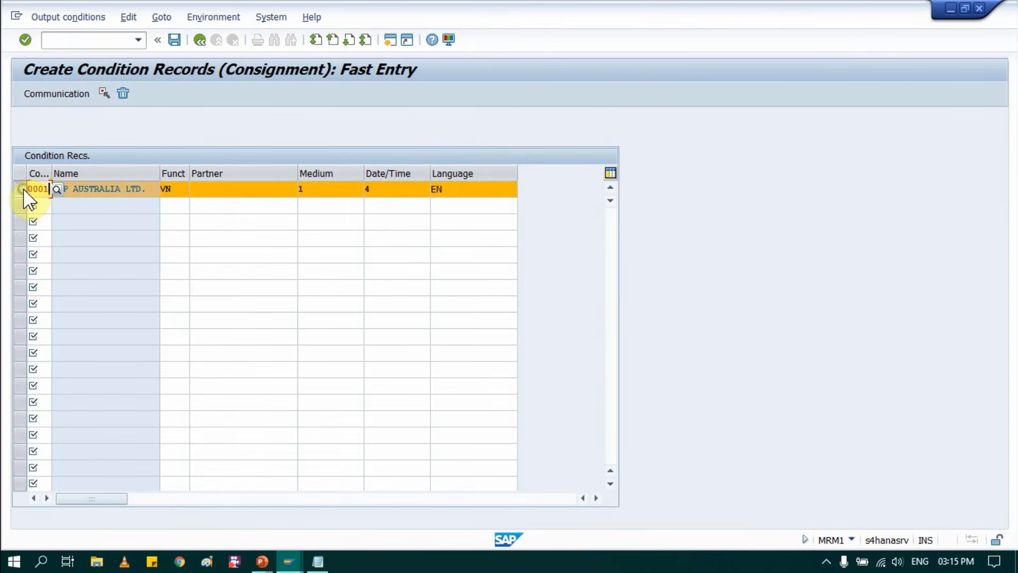
left_click(73, 96)
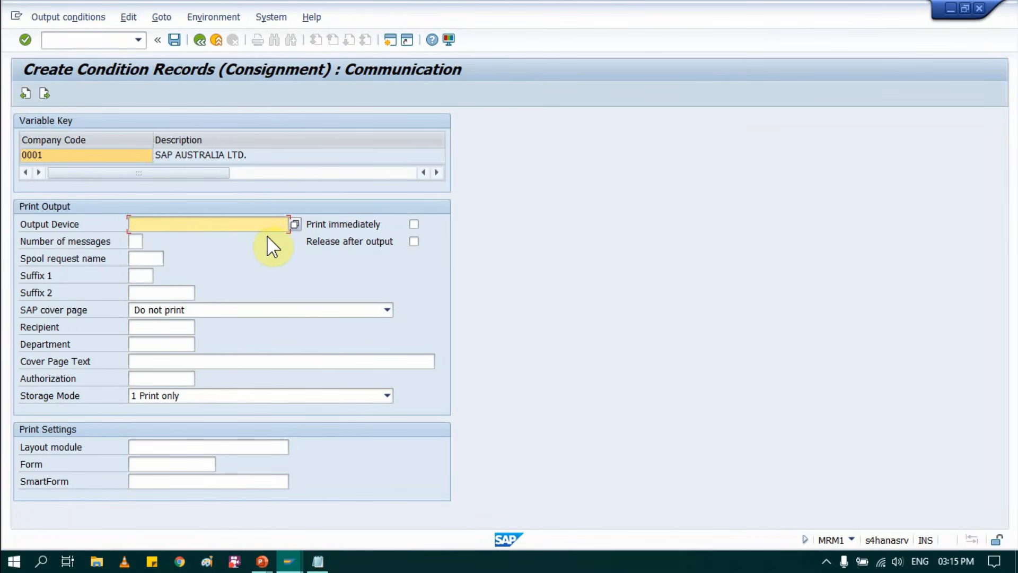
type("L")
left_click(228, 233)
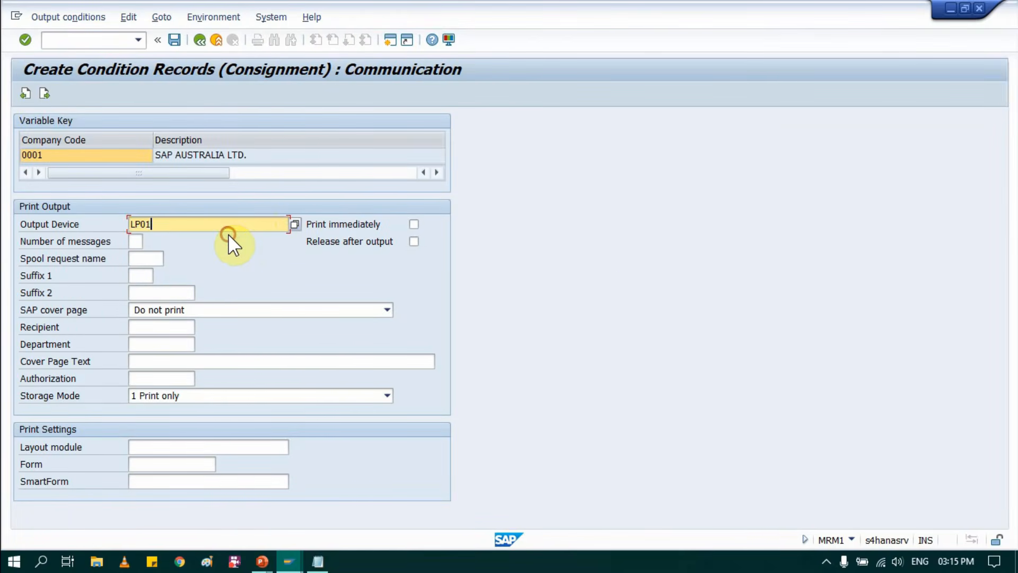
left_click(414, 223)
left_click(414, 242)
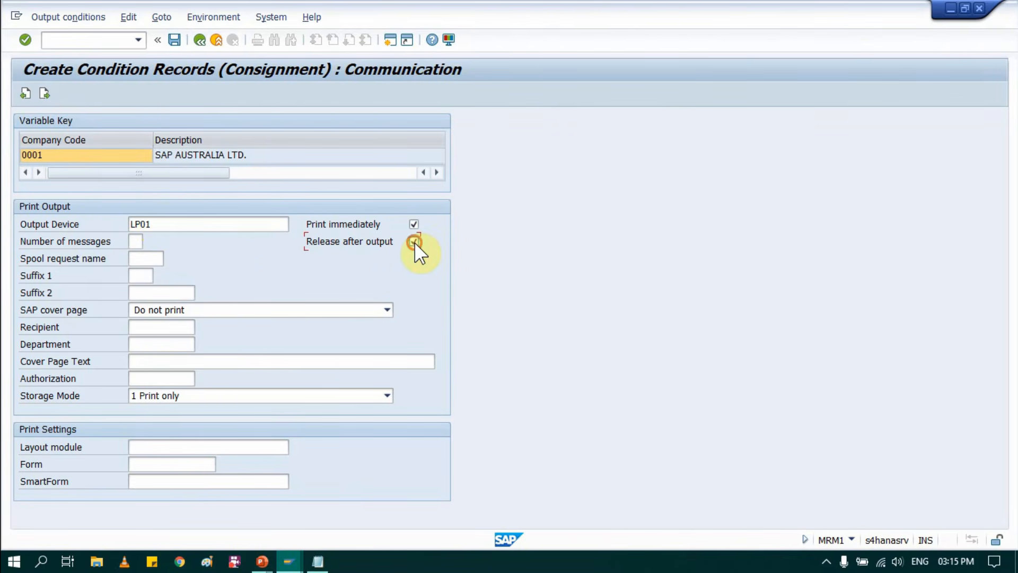
left_click(199, 40)
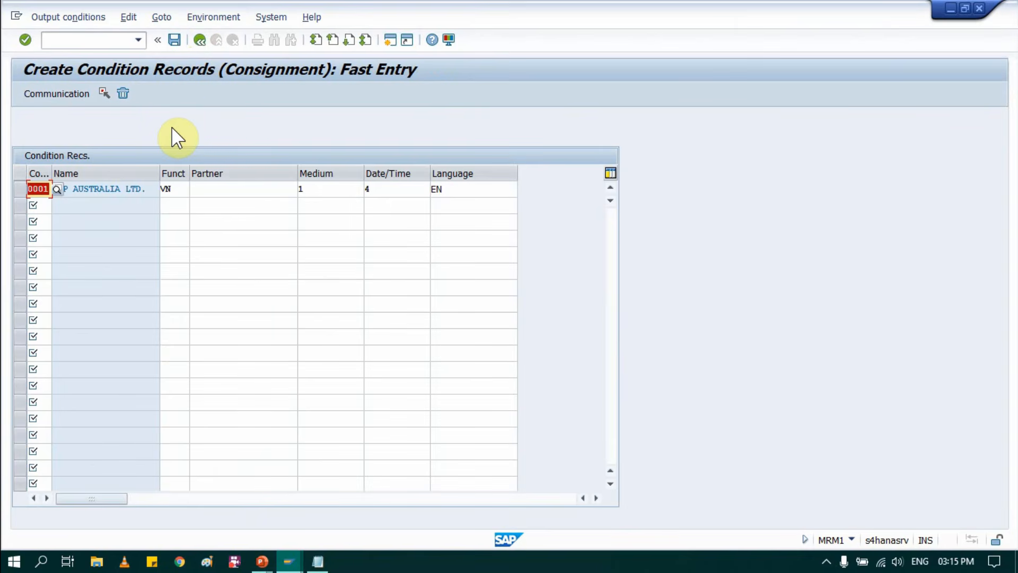
- Save the KONS condition record and exit to SAP Easy Access
left_click(173, 40)
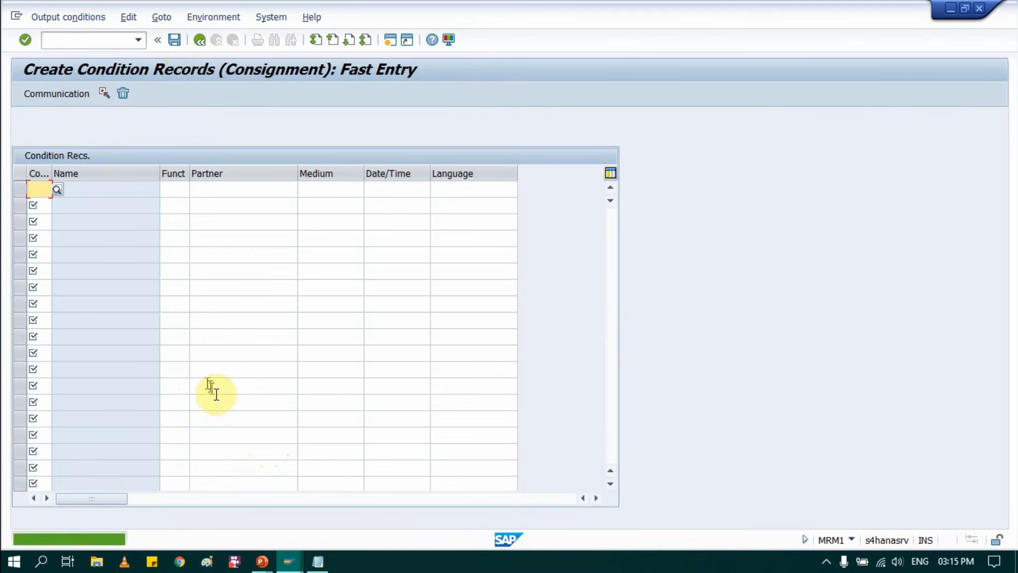
mouse_move(292, 563)
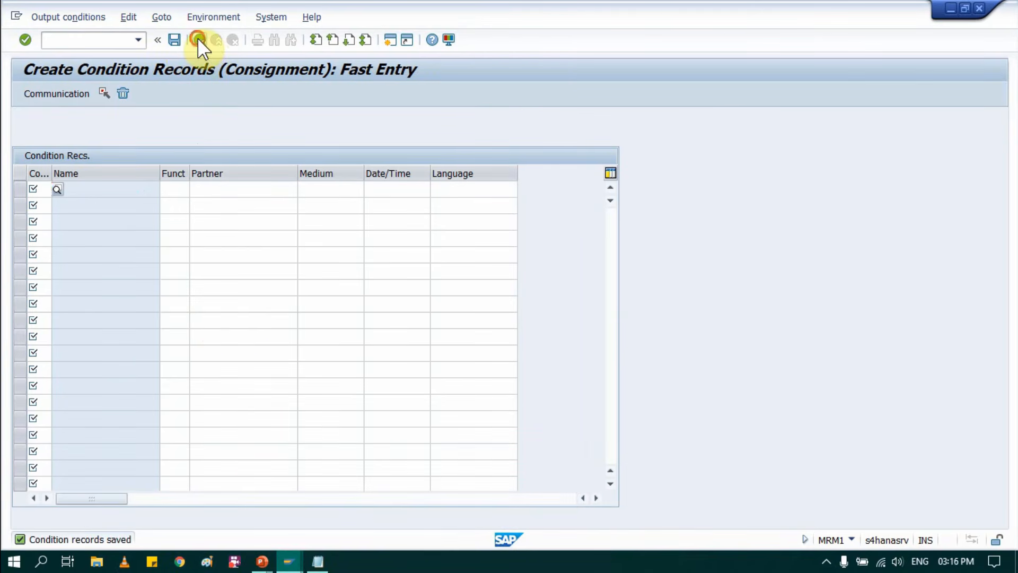
left_click(198, 39)
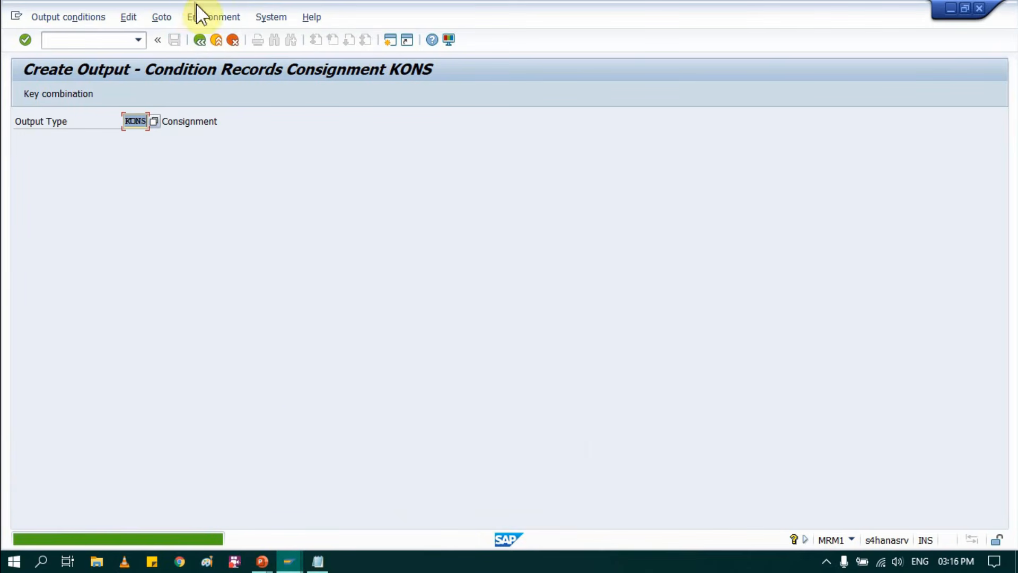
left_click(216, 40)
- Switch to the Consignment and Pipeline Settlement session, exit its selection screen and restart transaction MRKO
mouse_move(291, 563)
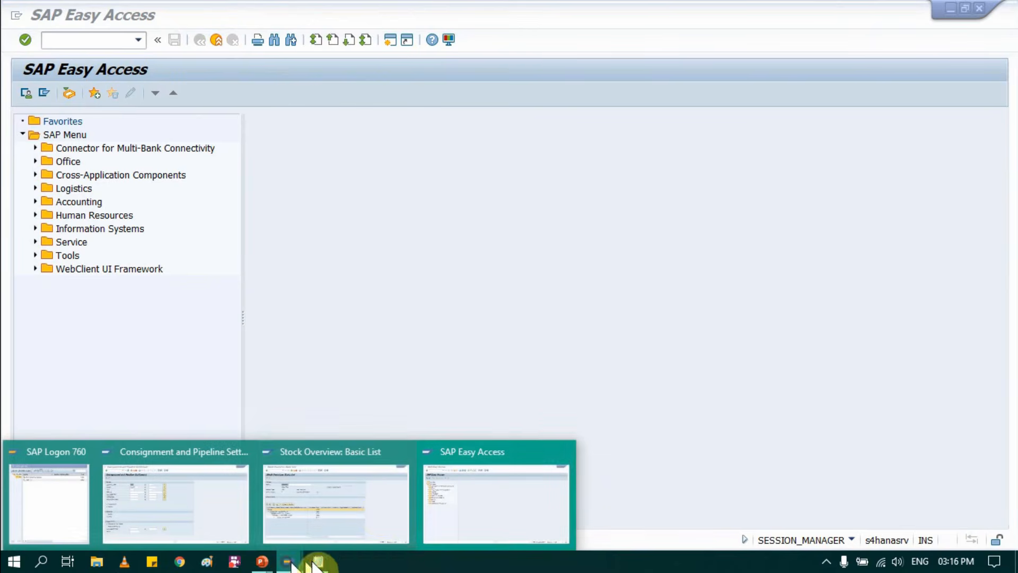
left_click(161, 499)
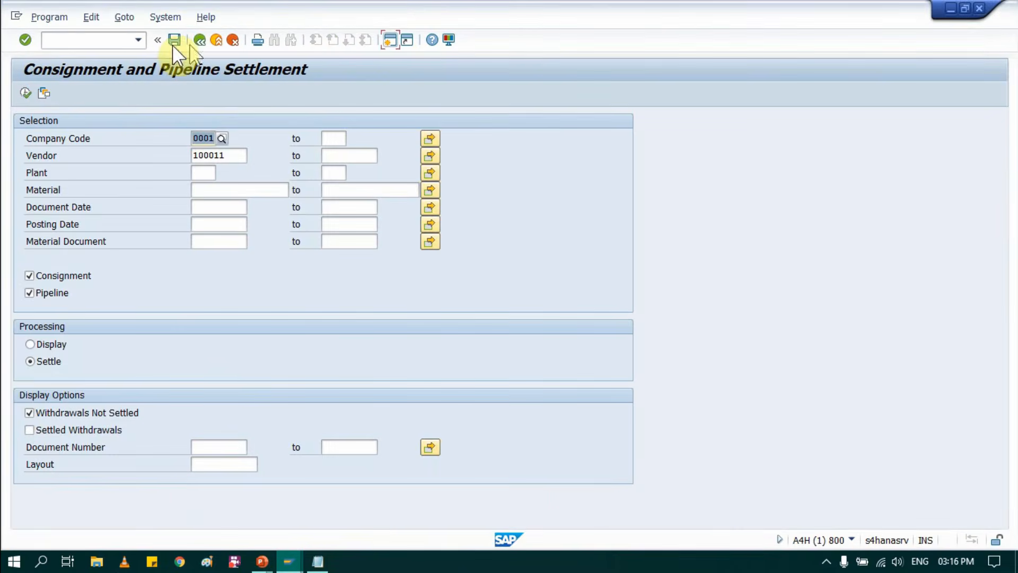
left_click(216, 40)
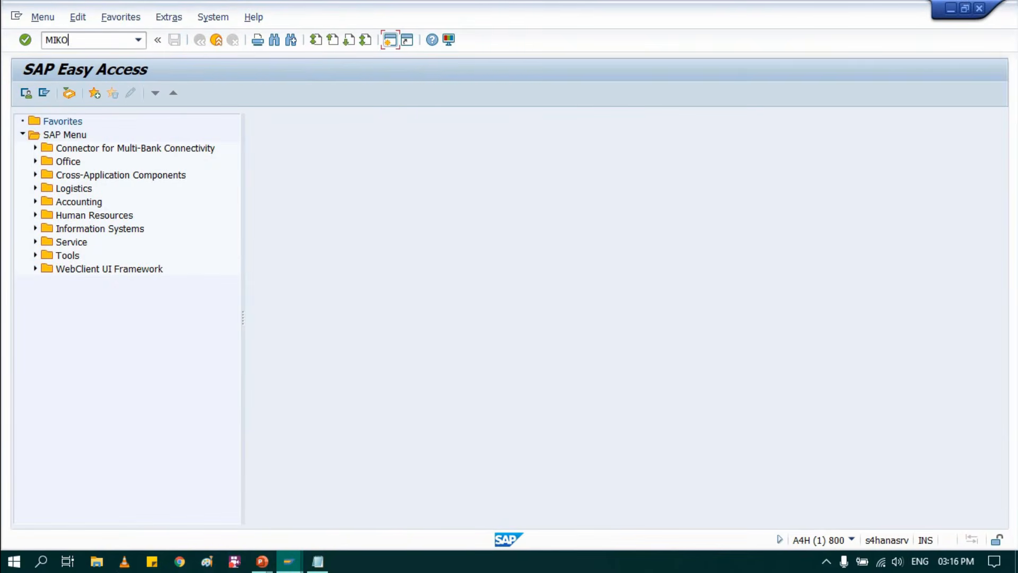
key("Return")
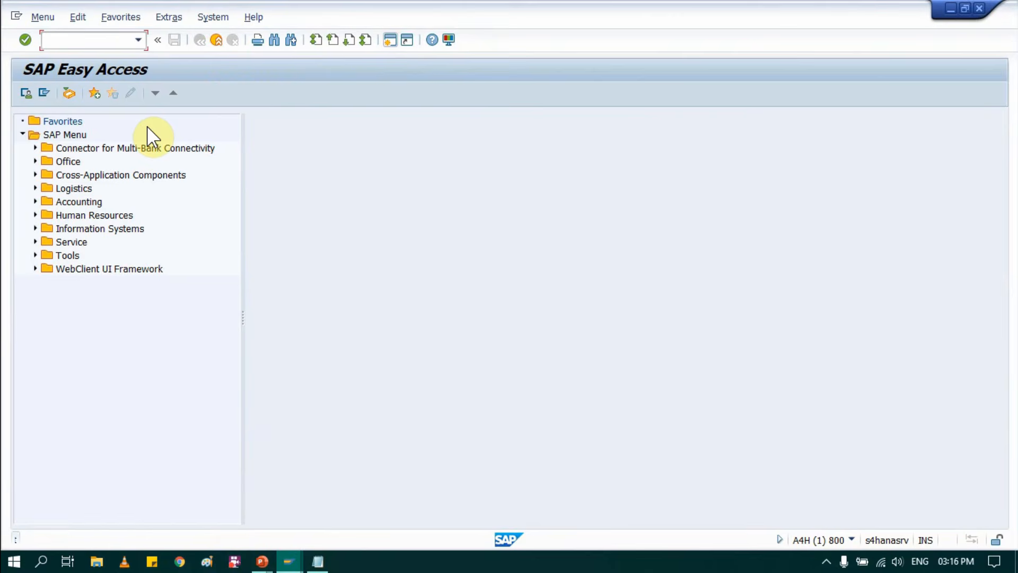
type("MRKO")
key("Return")
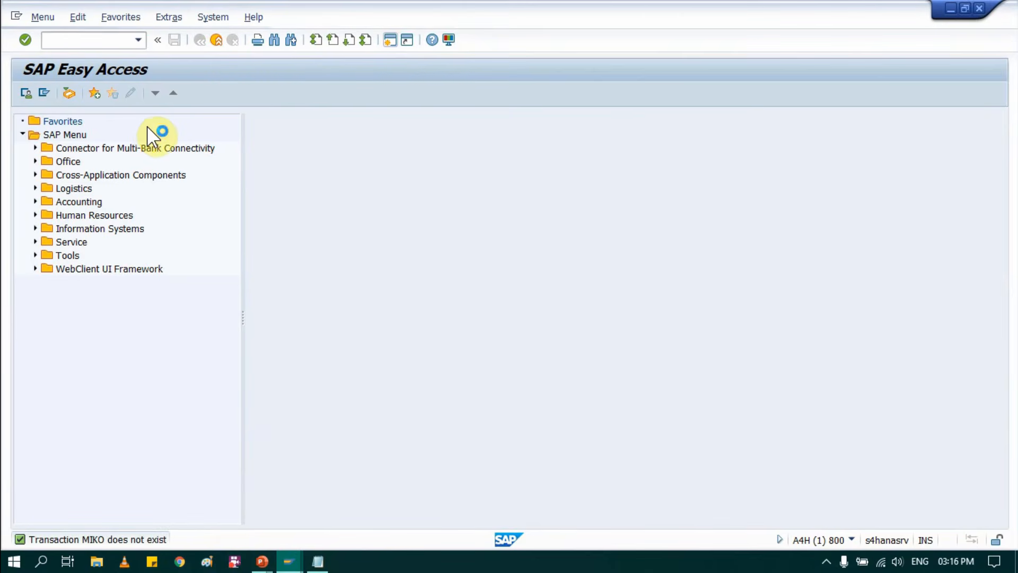
- Enter the consignment vendor's number for company code 0001, choose Settle as the processing mode and execute the settlement
left_click(204, 155)
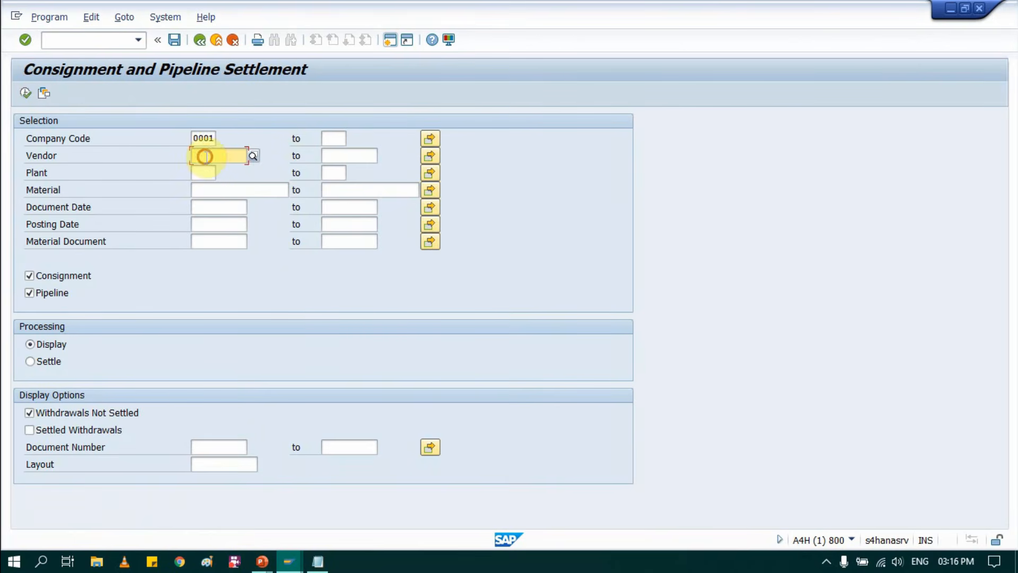
type("100011")
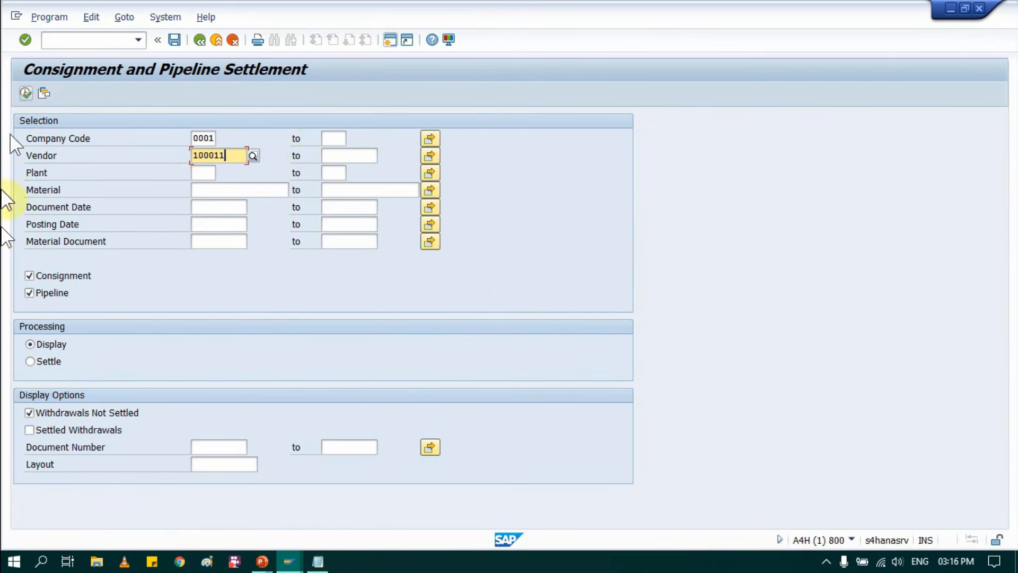
left_click(49, 362)
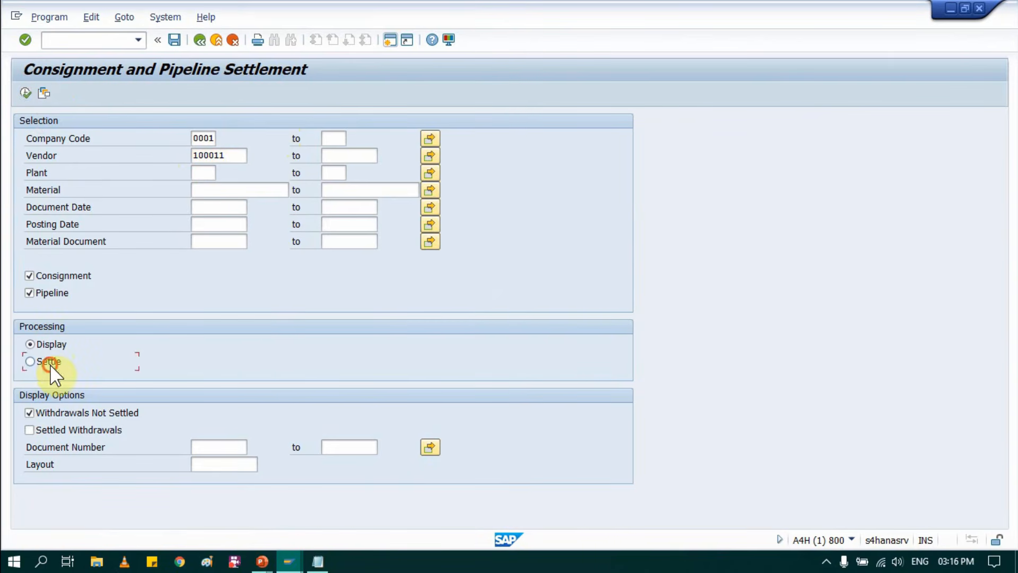
left_click(24, 91)
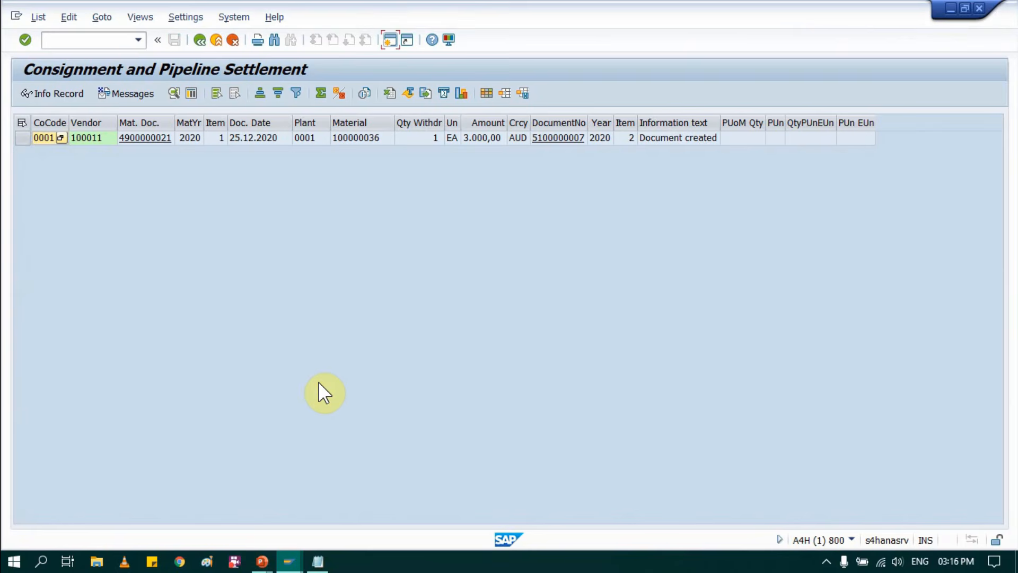
- Check the settled line's information text, open its accounting document to review the postings, and return to the settlement selection screen
left_click(703, 140)
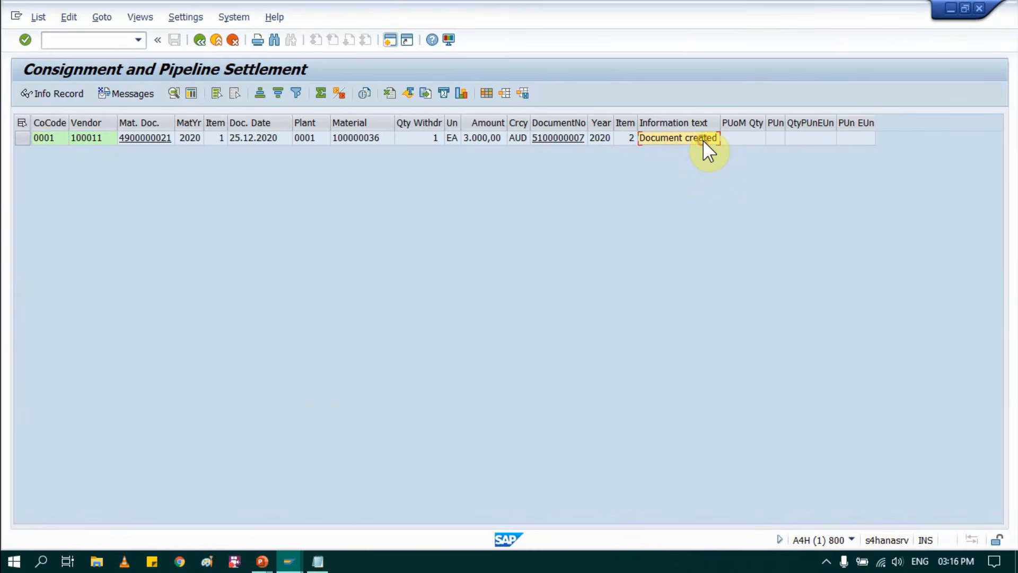
left_click(20, 129)
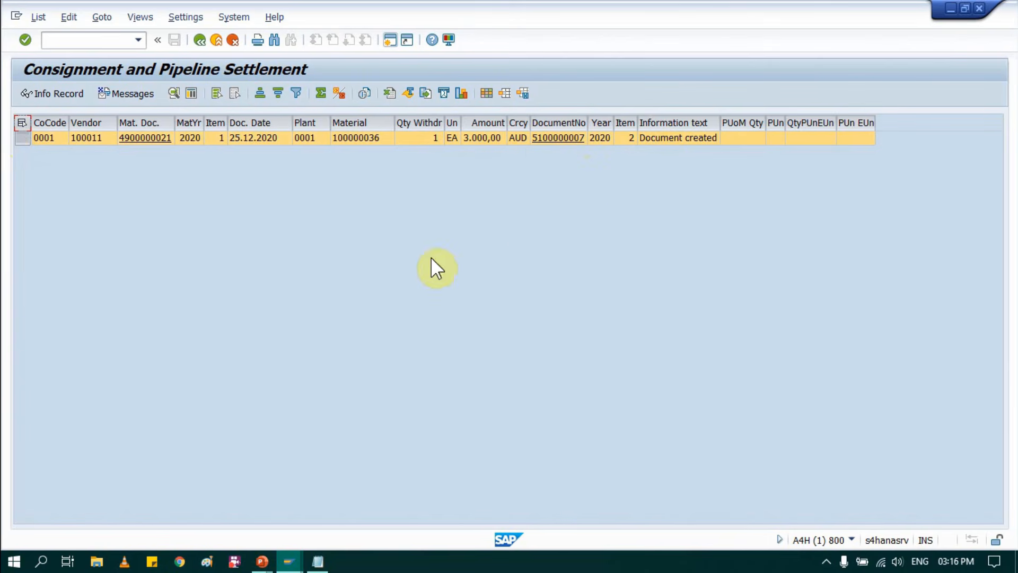
left_click(571, 139)
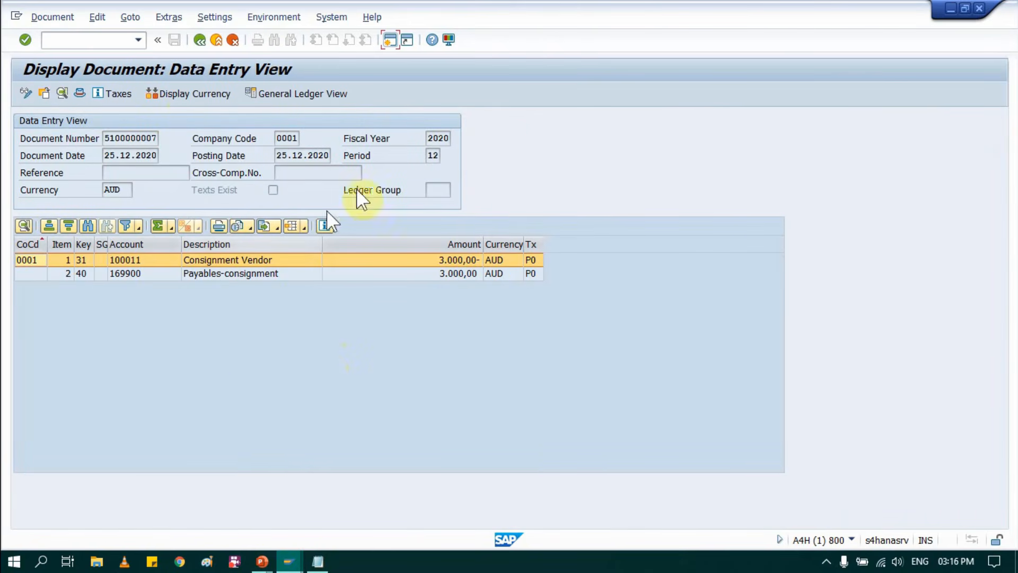
left_click(214, 40)
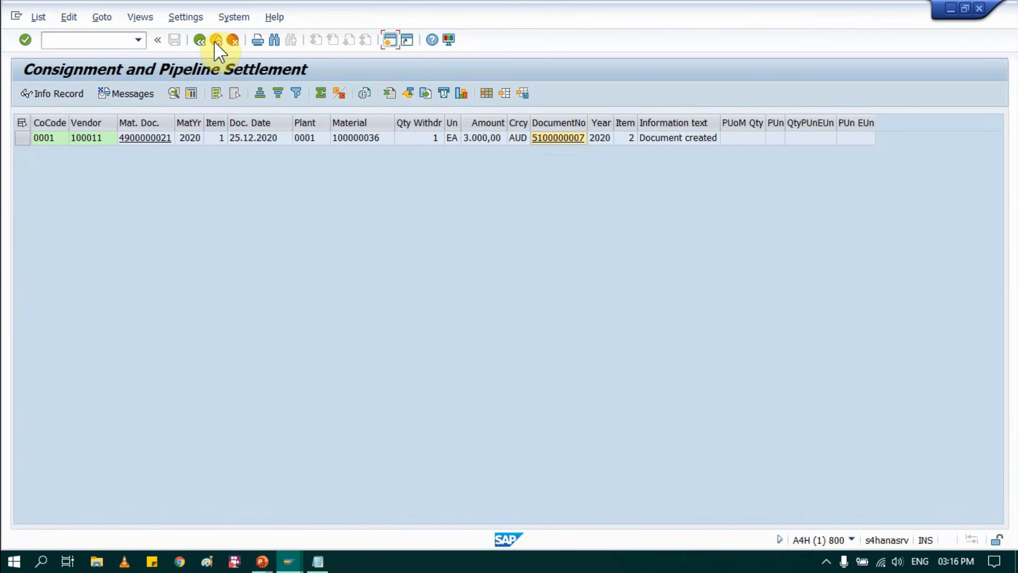
left_click(214, 40)
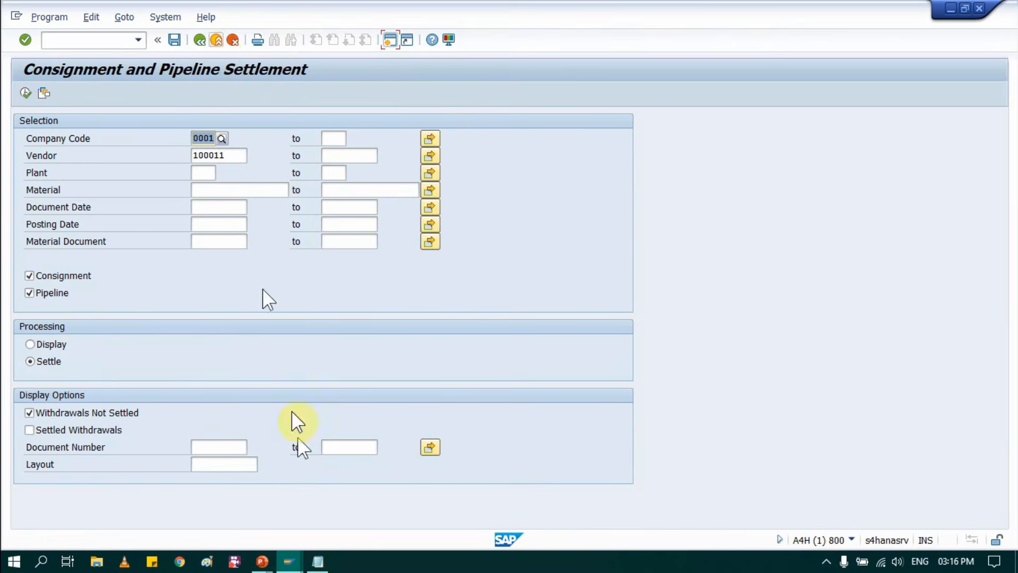
- Switch to the PowerPoint slide show of the consignment process and advance it to the Vendor Payments stage
key("alt+Tab")
key("alt+Tab")
key("alt+Tab")
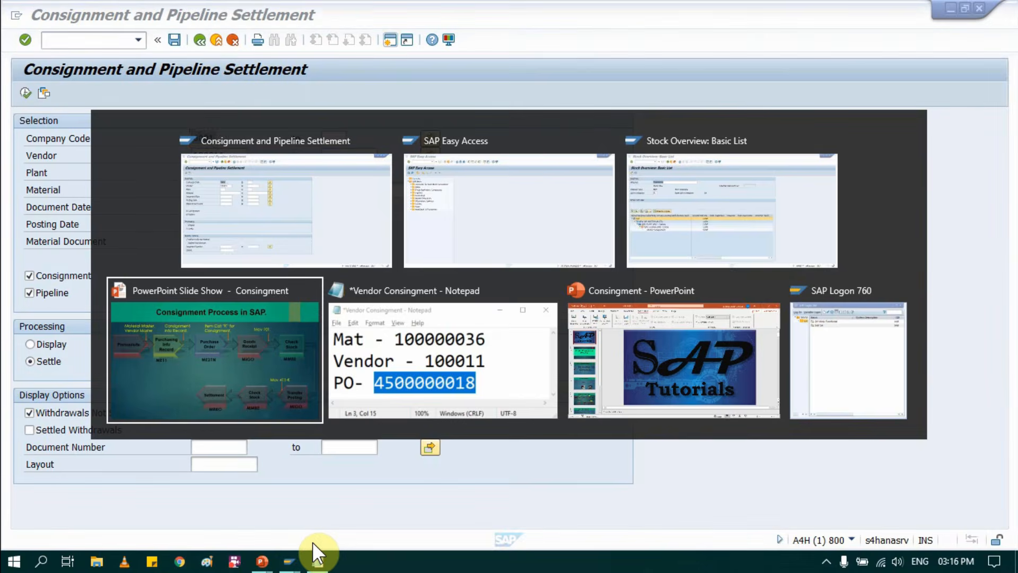
key("Right")
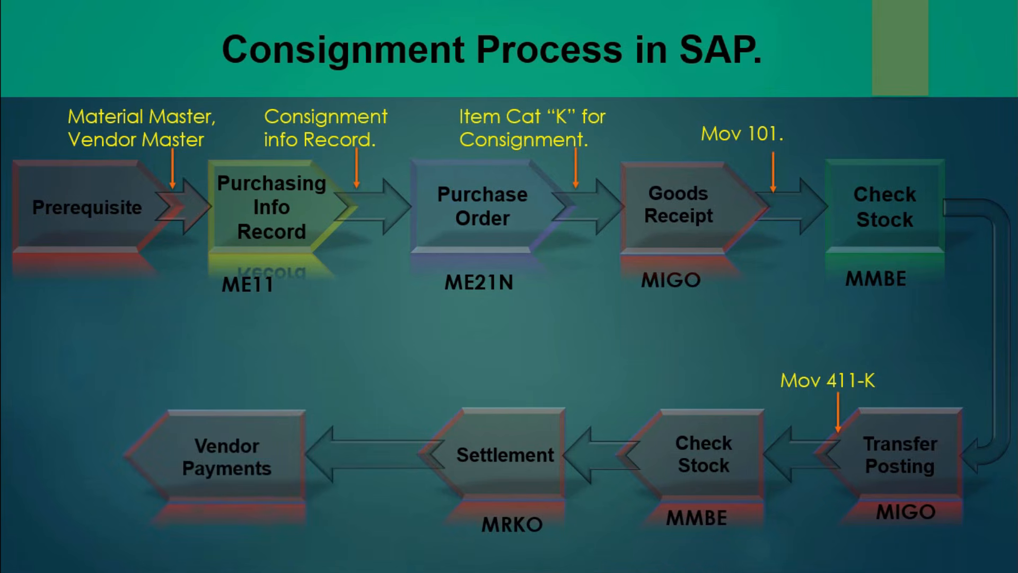